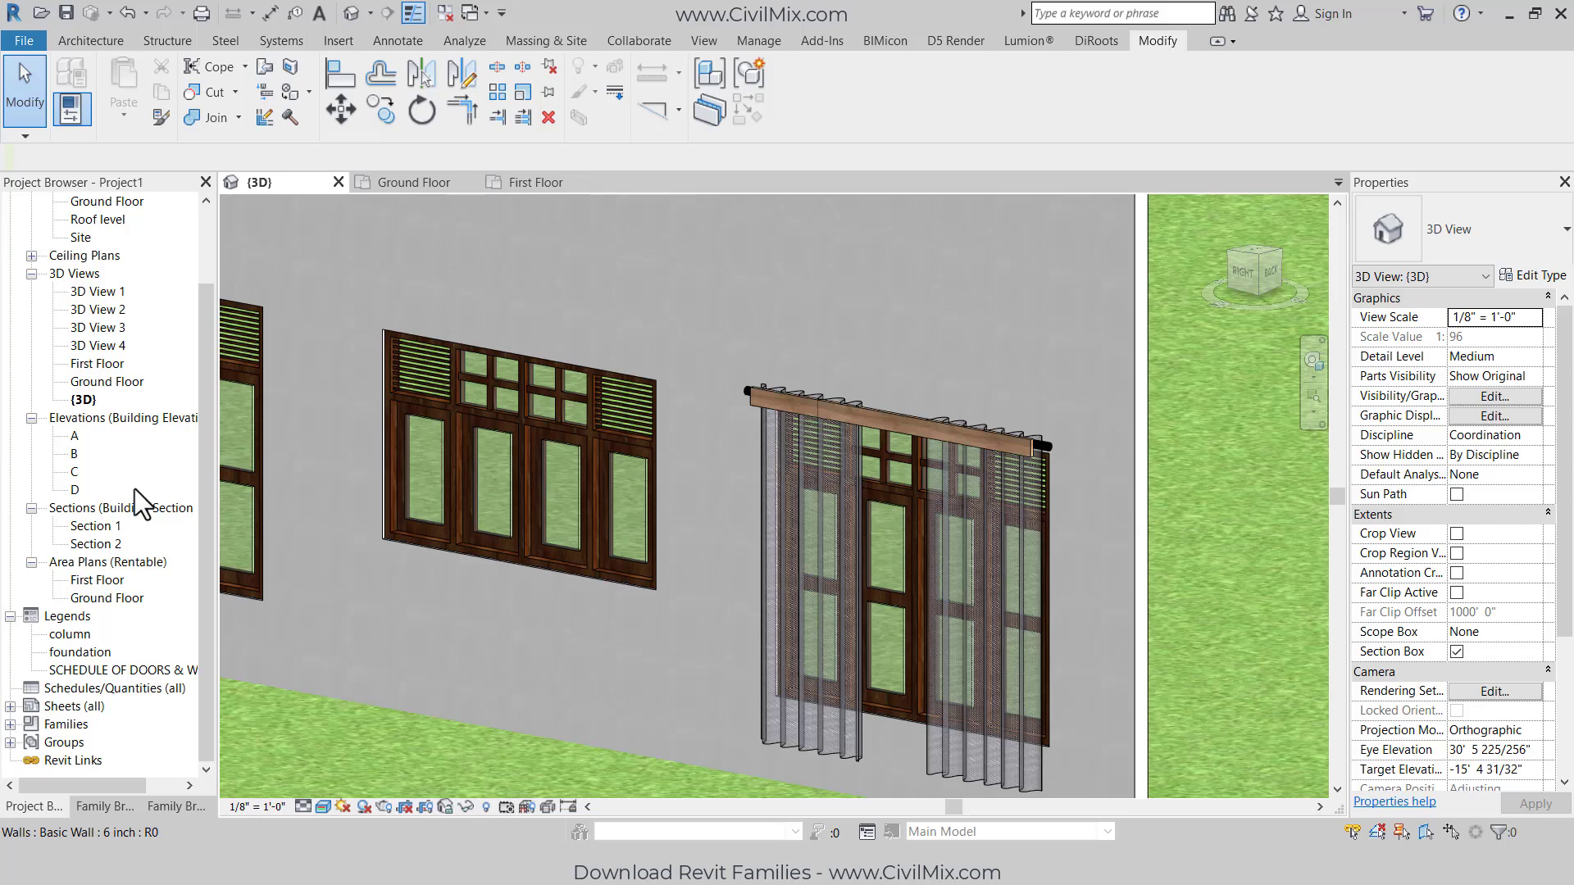
Step: Orbit, pan and zoom the 3D view to inspect the window wall and its single curtained window
scroll(597, 422, "down", 3)
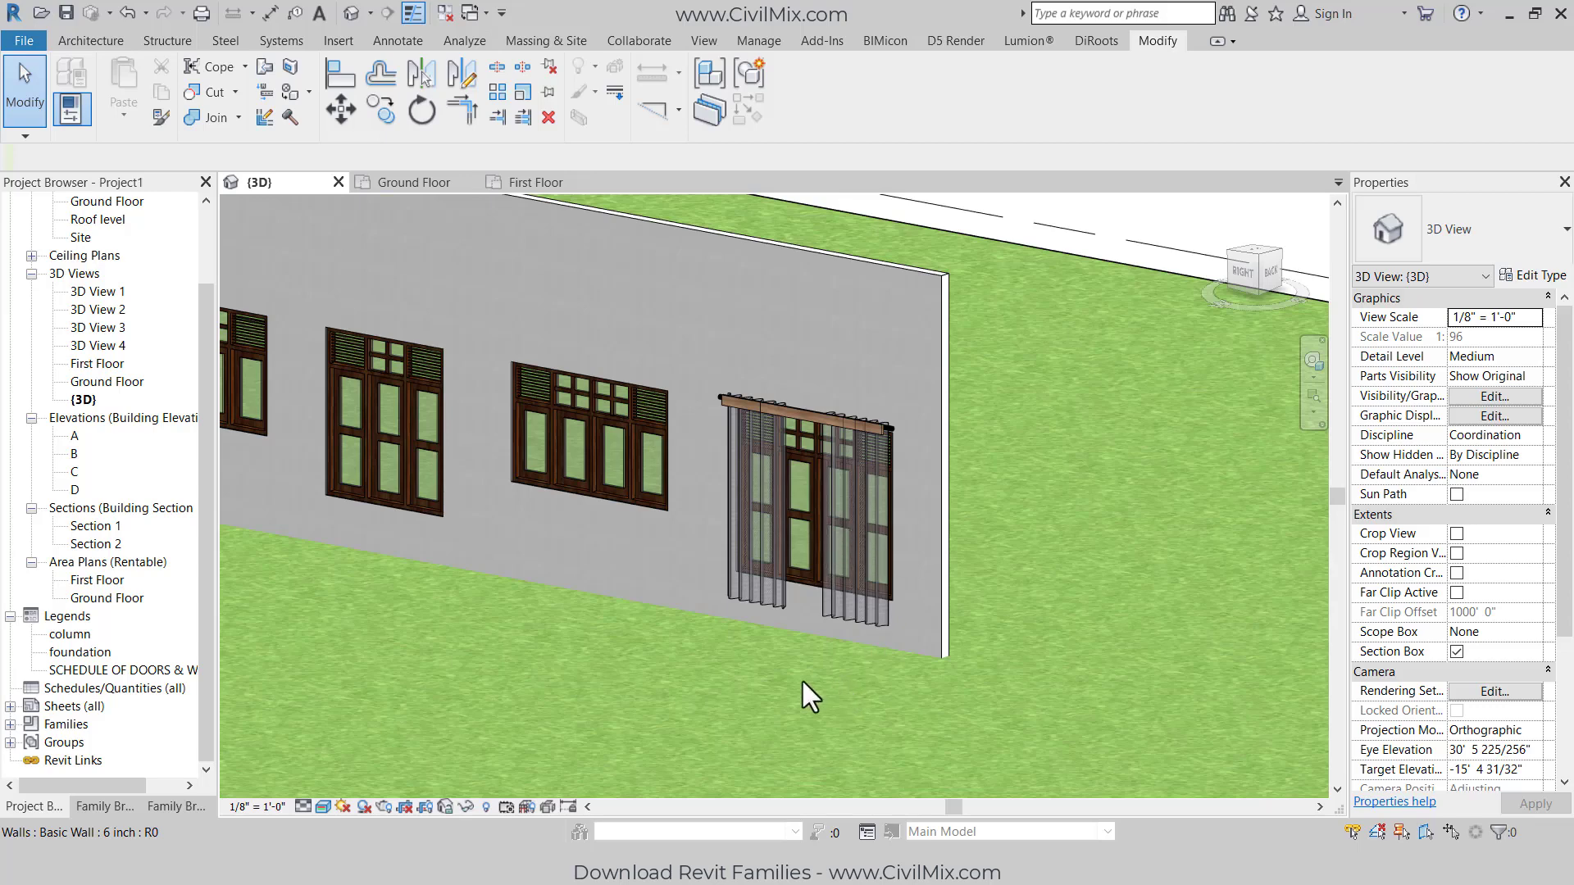
scroll(803, 681, "down", 1)
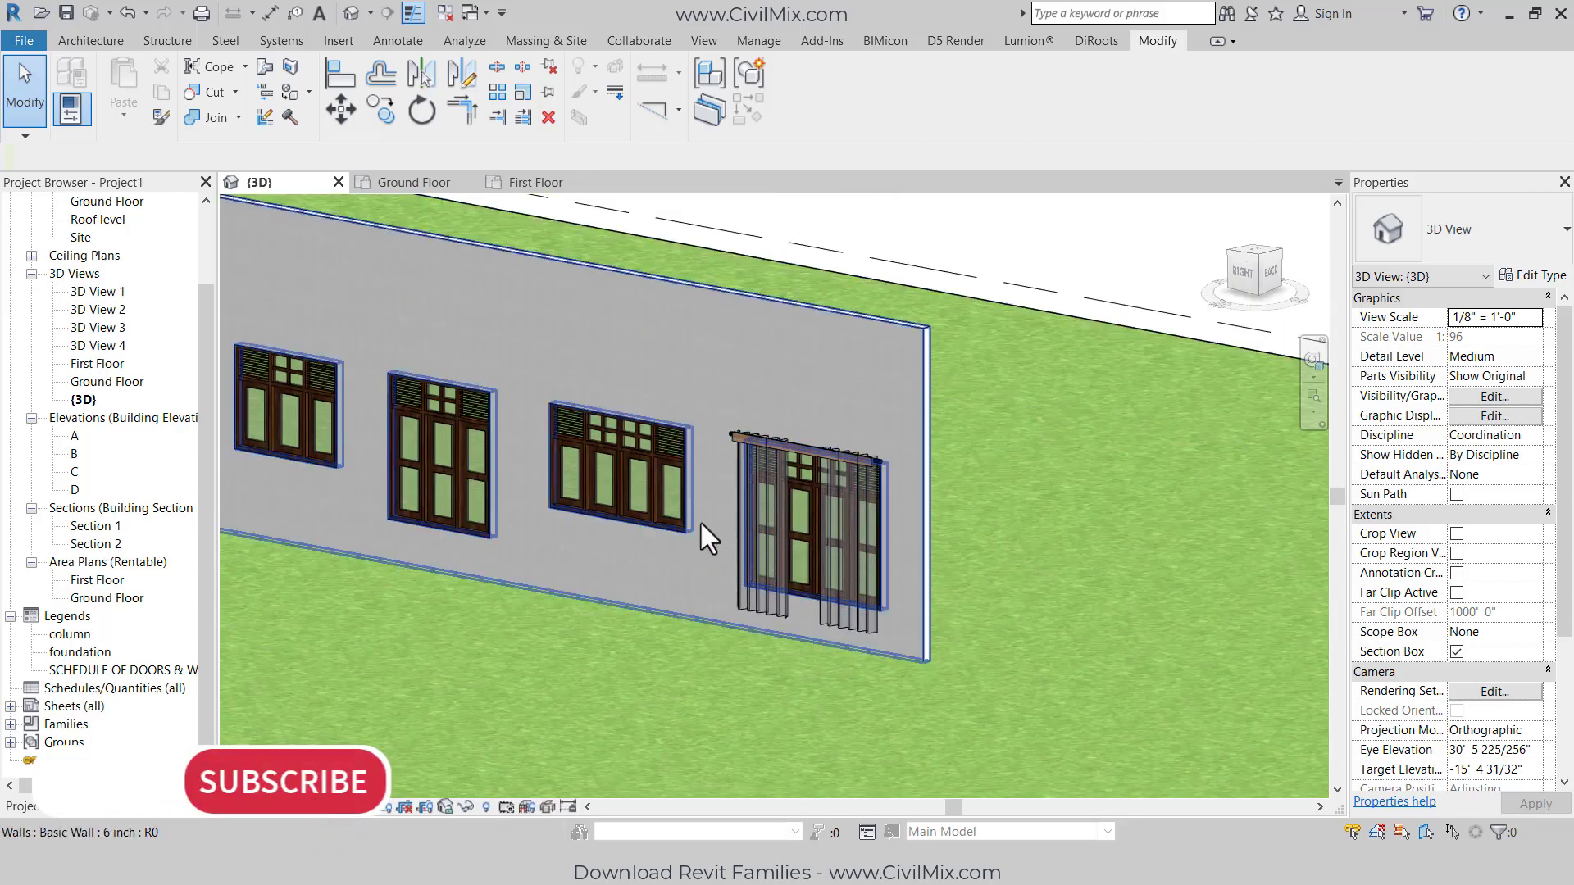
middle_click_drag(702, 533, 787, 703, "shift")
scroll(1015, 643, "up", 5)
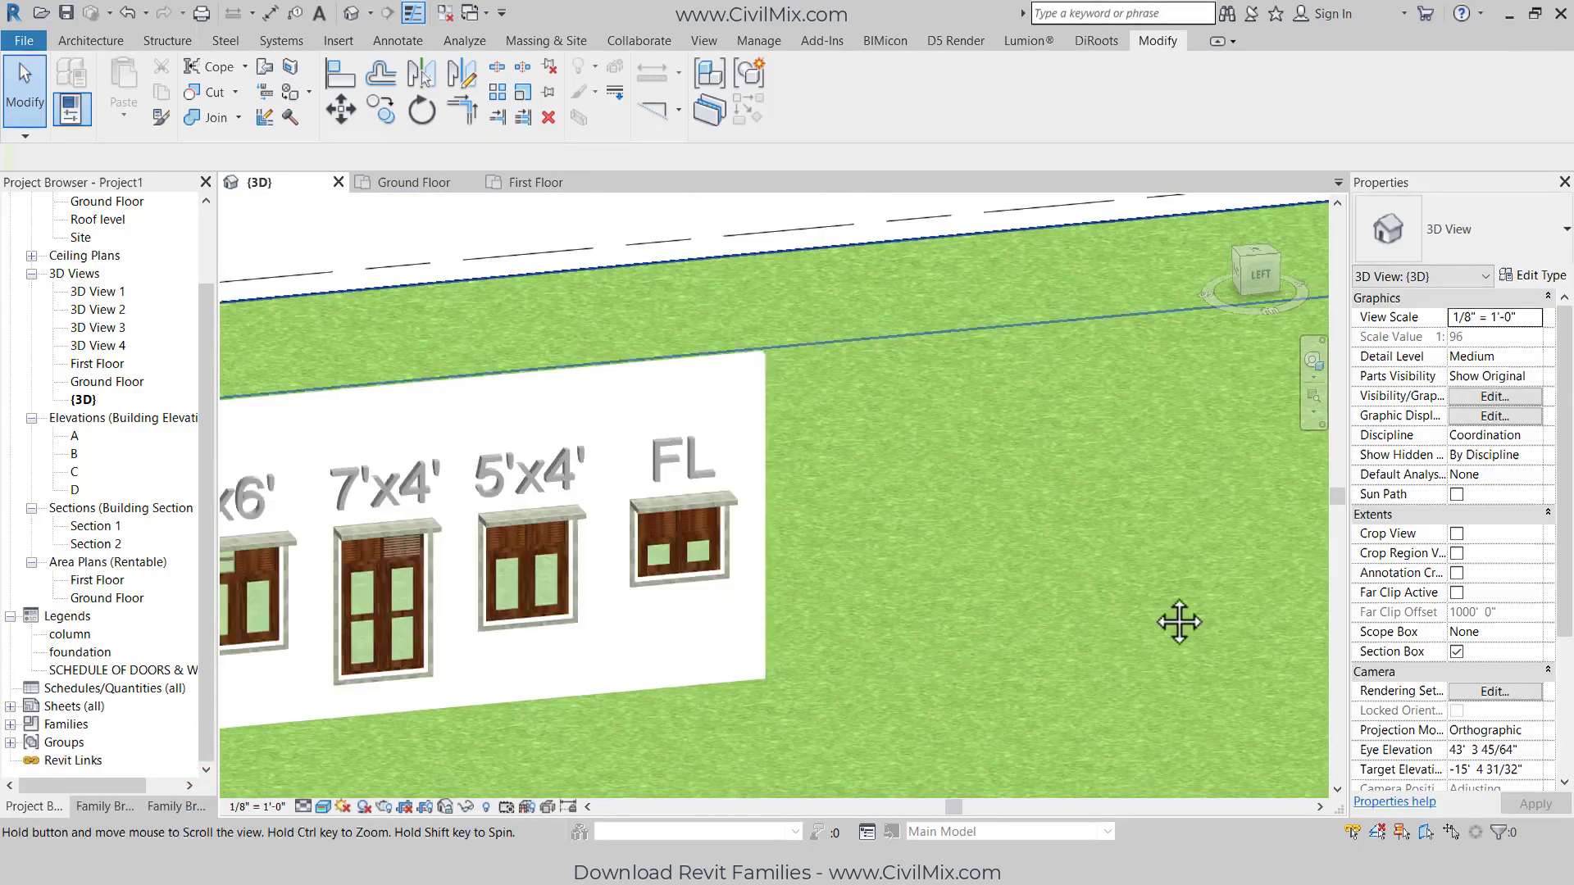
middle_click_drag(1180, 622, 991, 646)
scroll(916, 642, "down", 4)
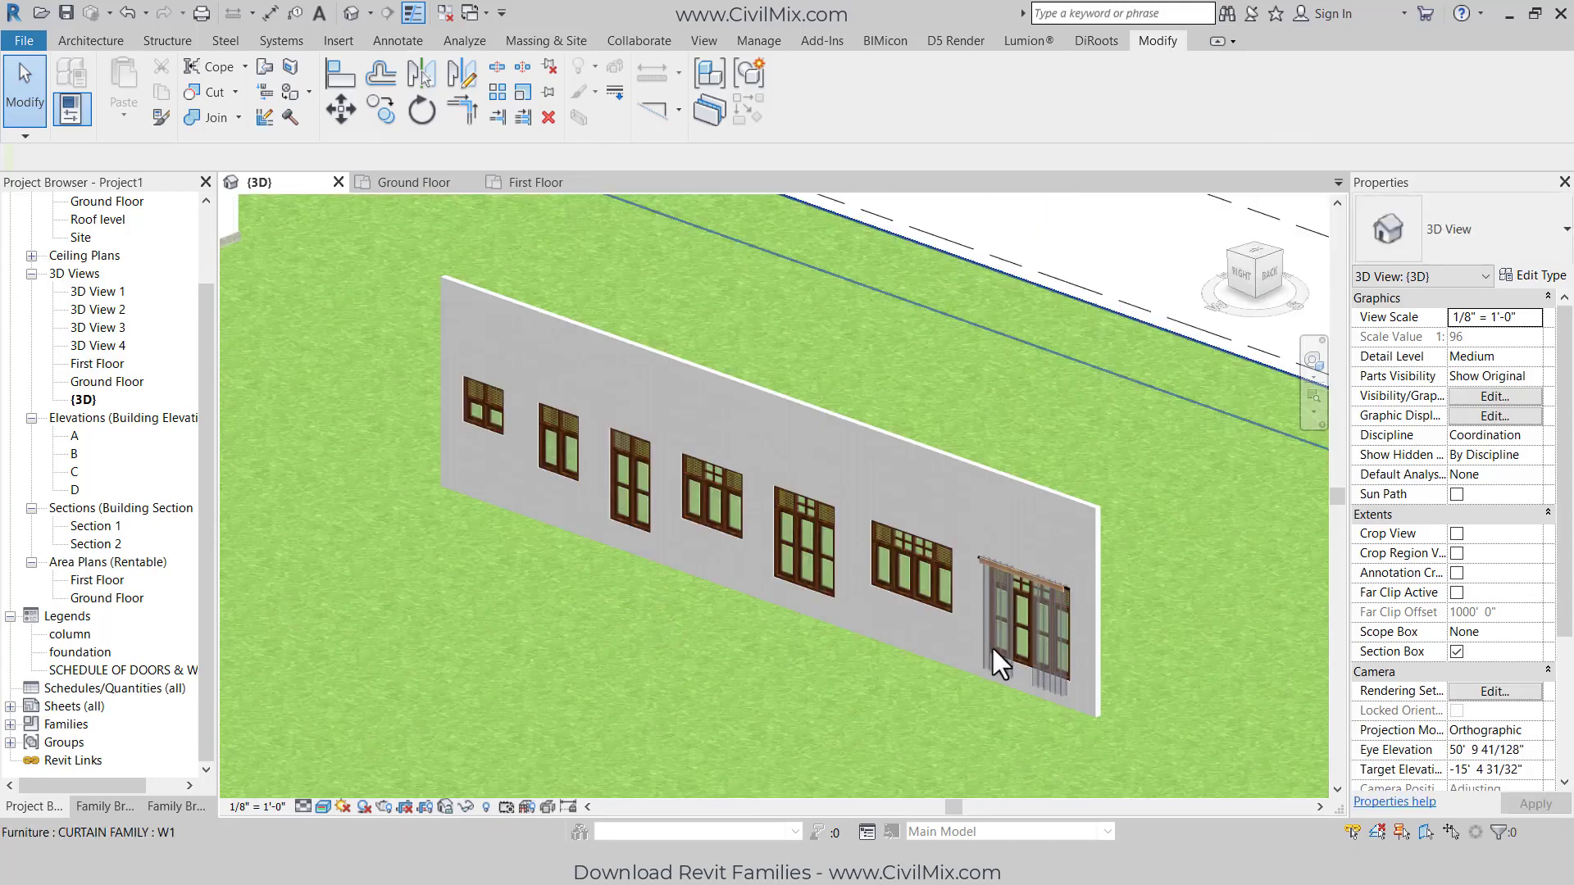
scroll(991, 646, "up", 4)
scroll(943, 723, "up", 3)
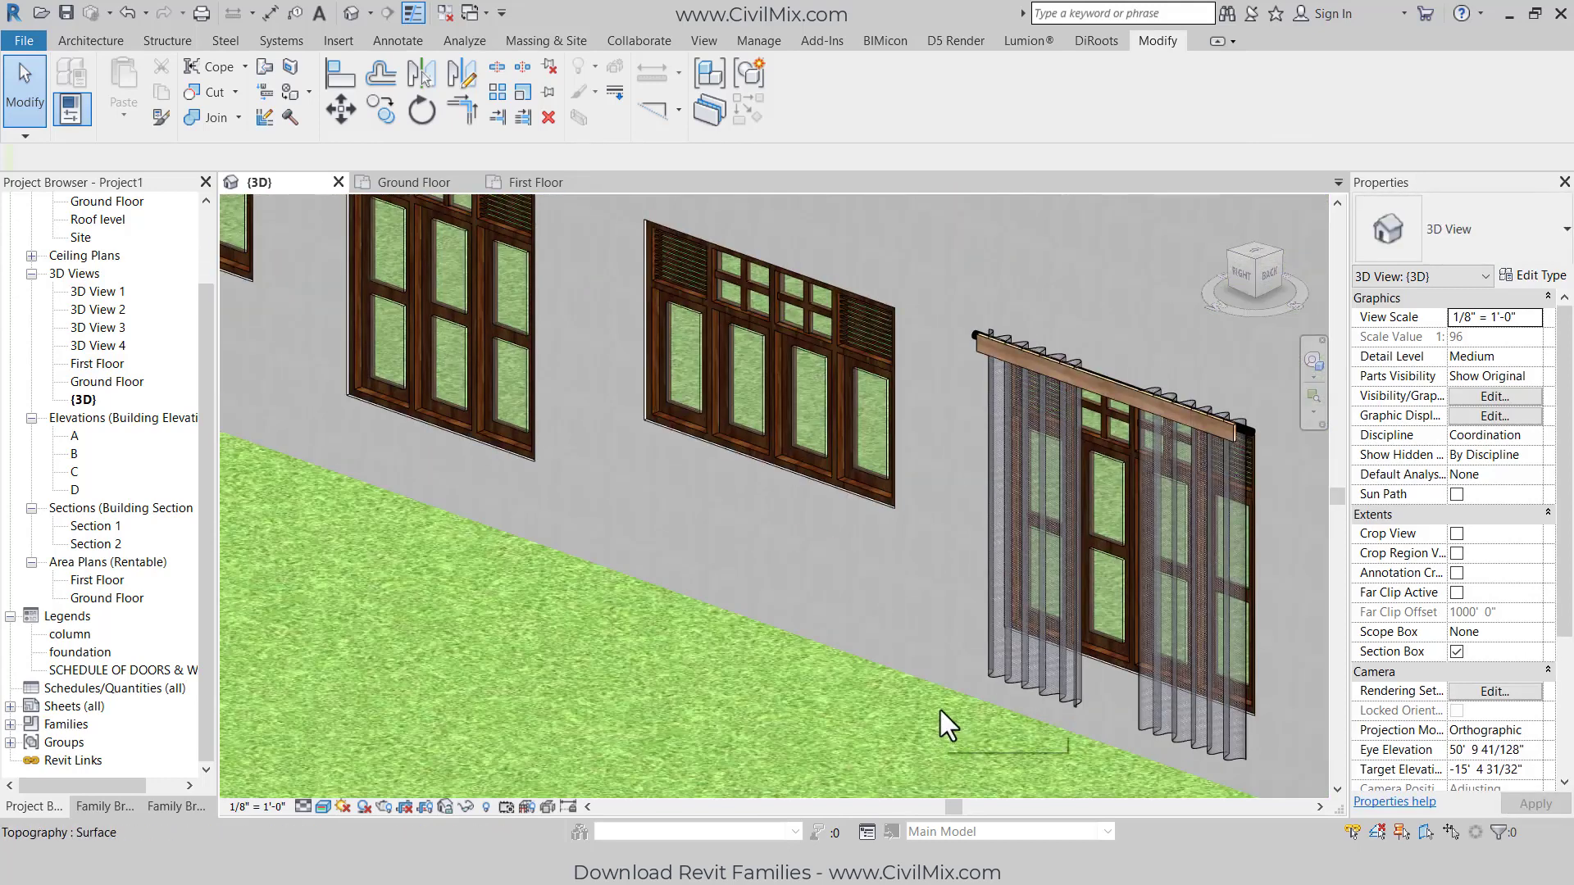
scroll(939, 706, "down", 4)
scroll(116, 292, "up", 1)
scroll(116, 292, "up", 2)
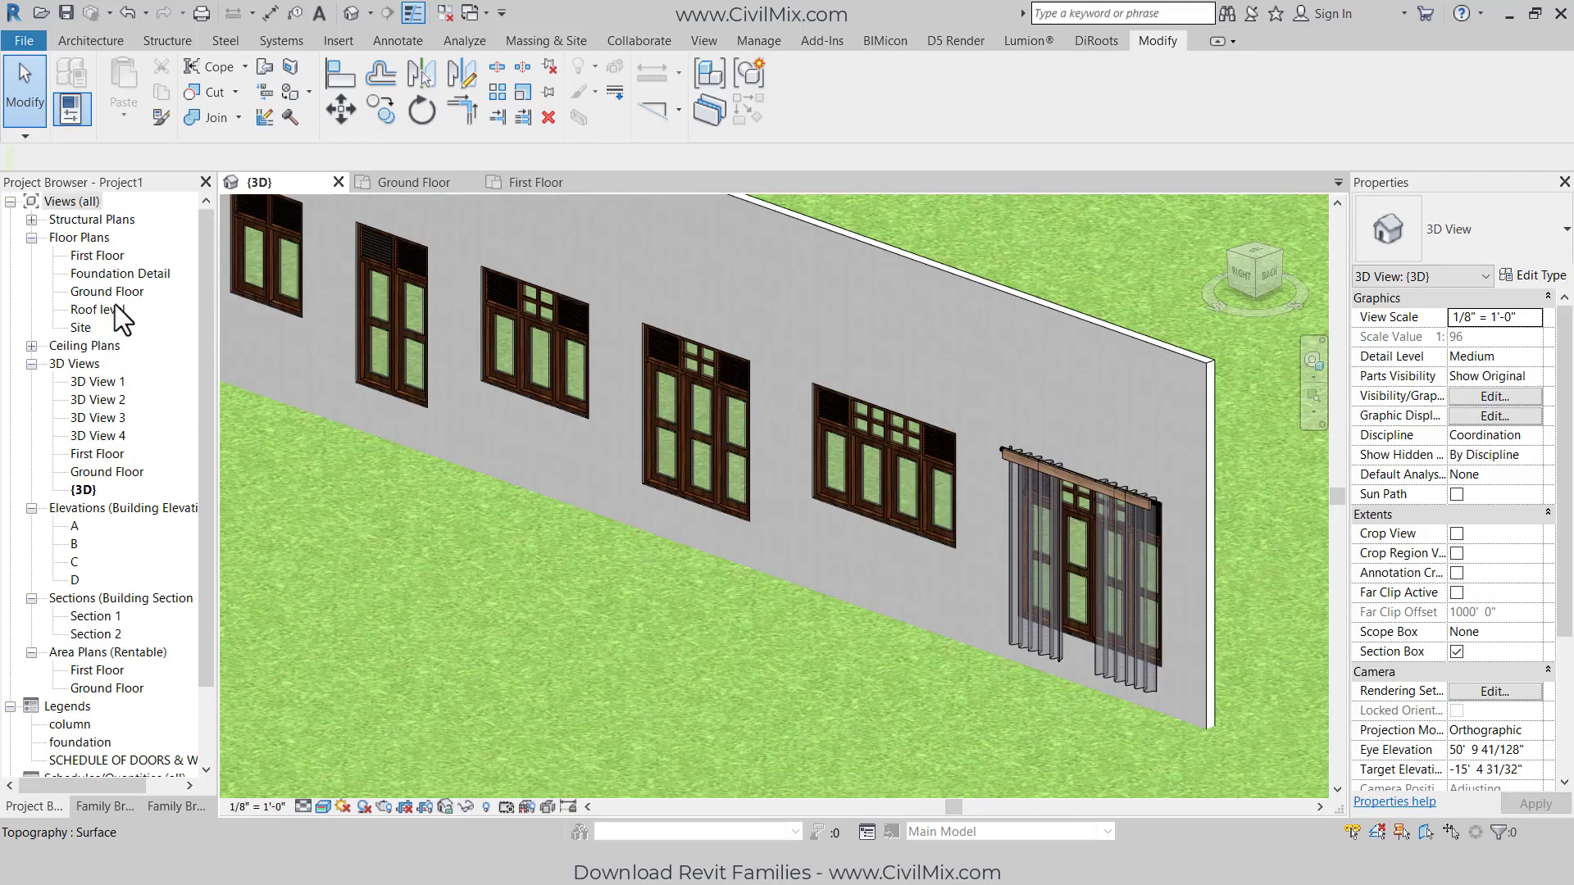
Step: Open the Ground Floor plan and select the existing W1 curtain
double_click(108, 291)
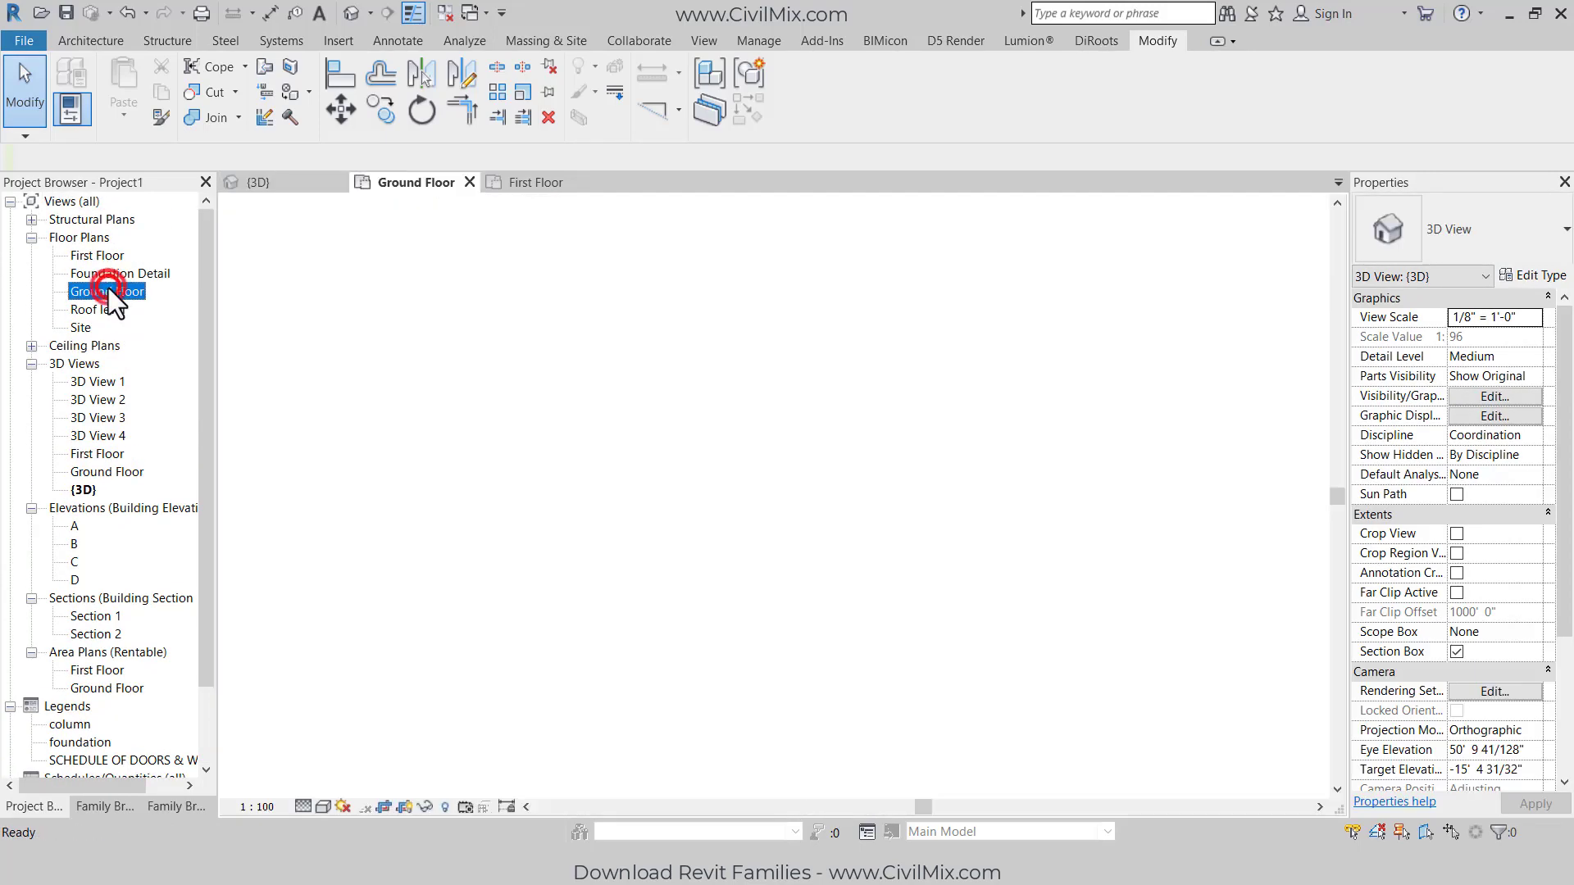
scroll(484, 441, "up", 3)
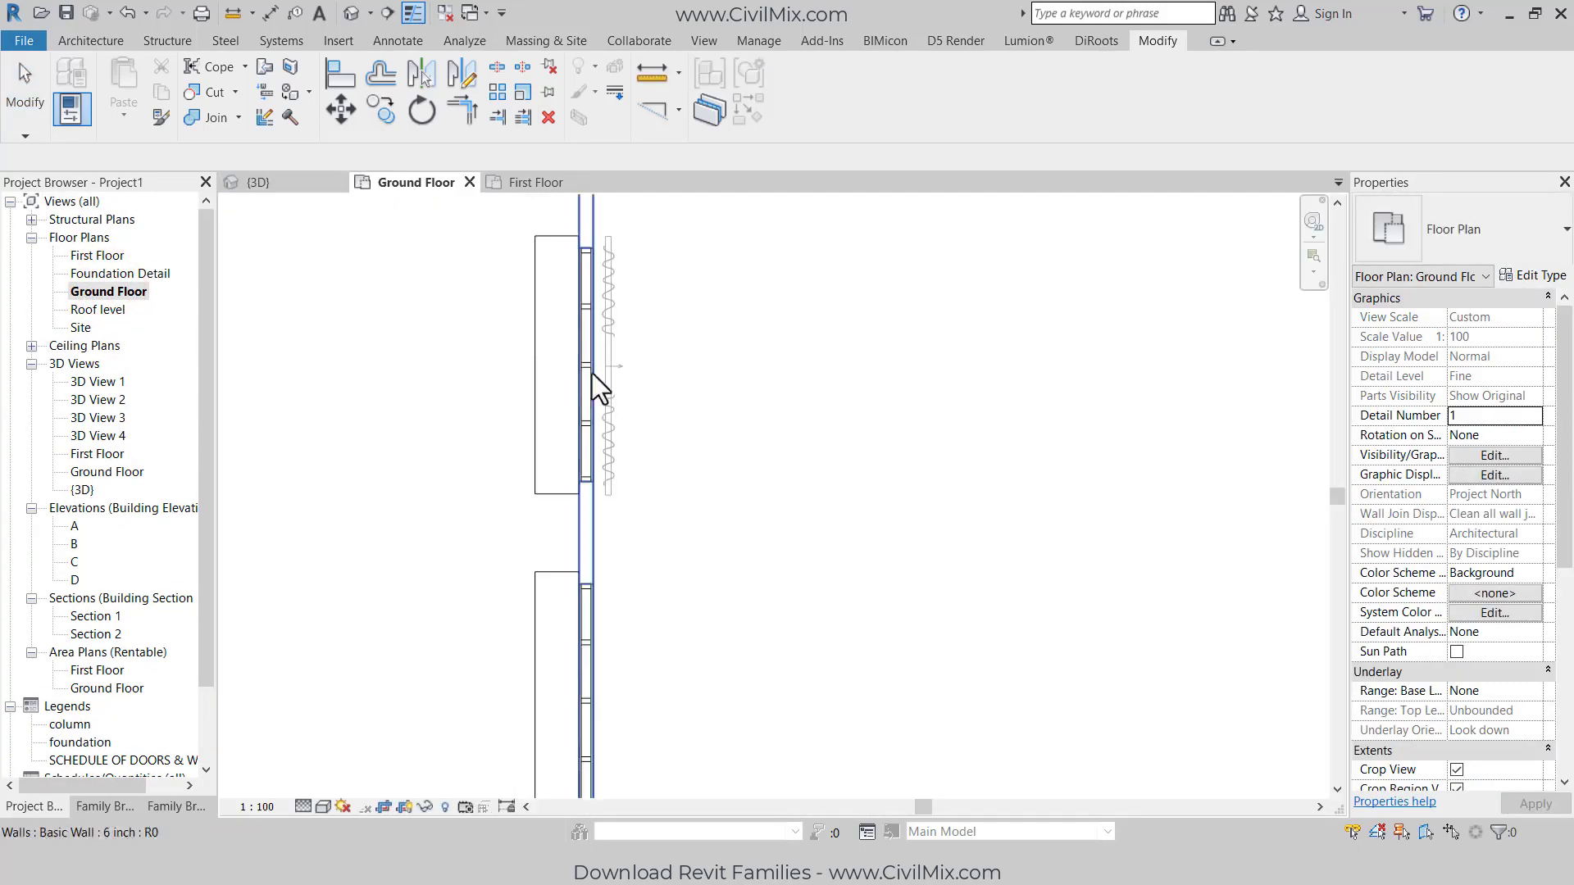
scroll(606, 358, "up", 2)
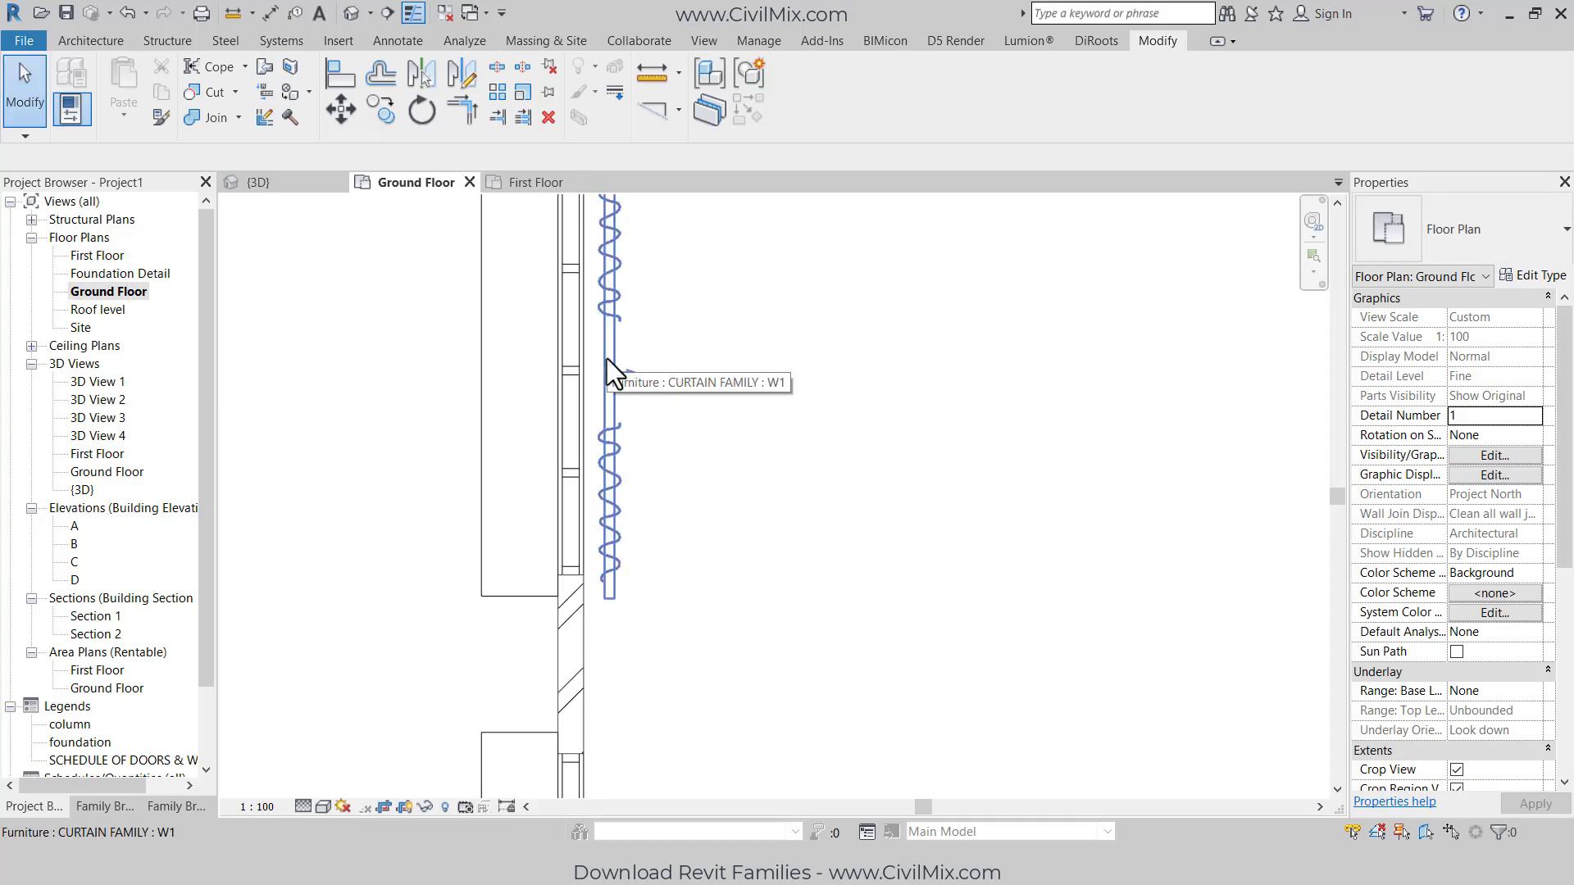
left_click(603, 308)
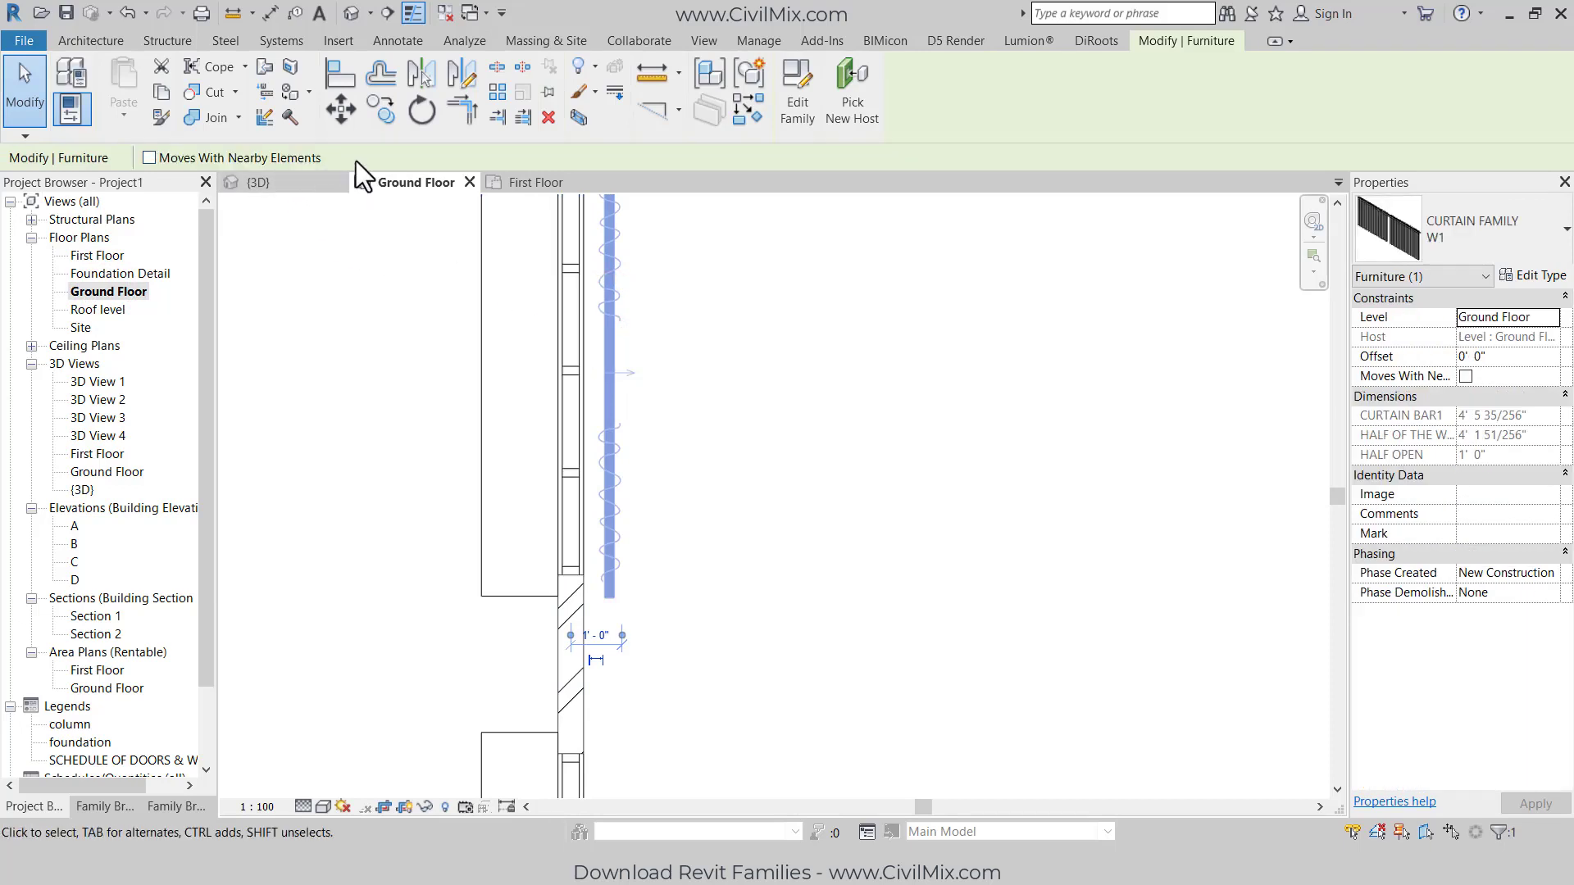
Step: Start a multiple copy of the curtain from its window midpoint and place a copy at the next window
left_click(381, 118)
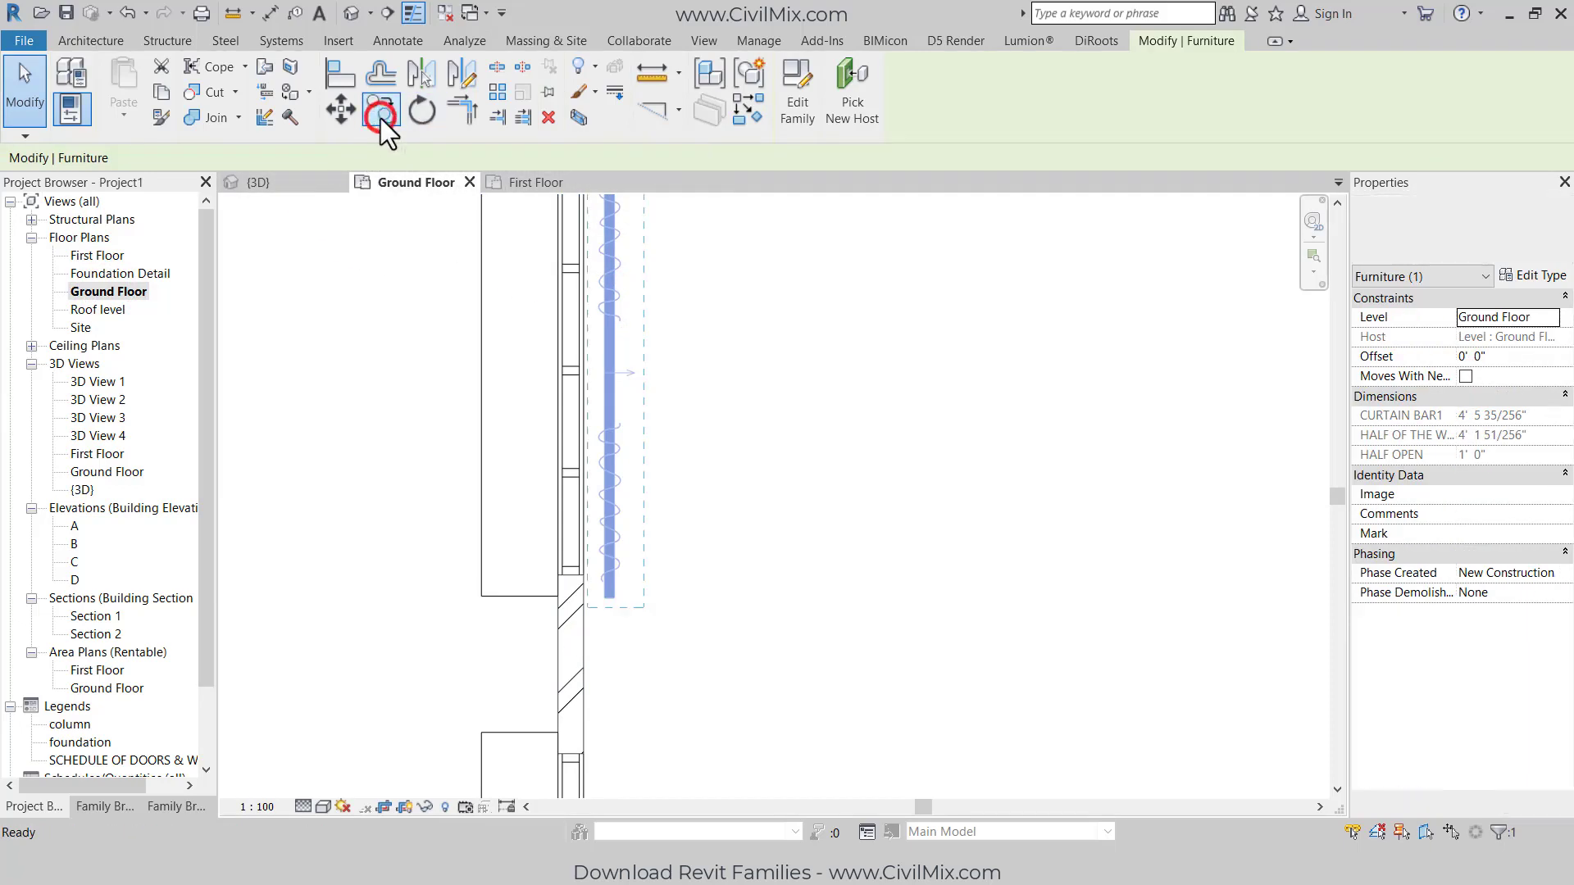
scroll(565, 373, "down", 2)
left_click(552, 360)
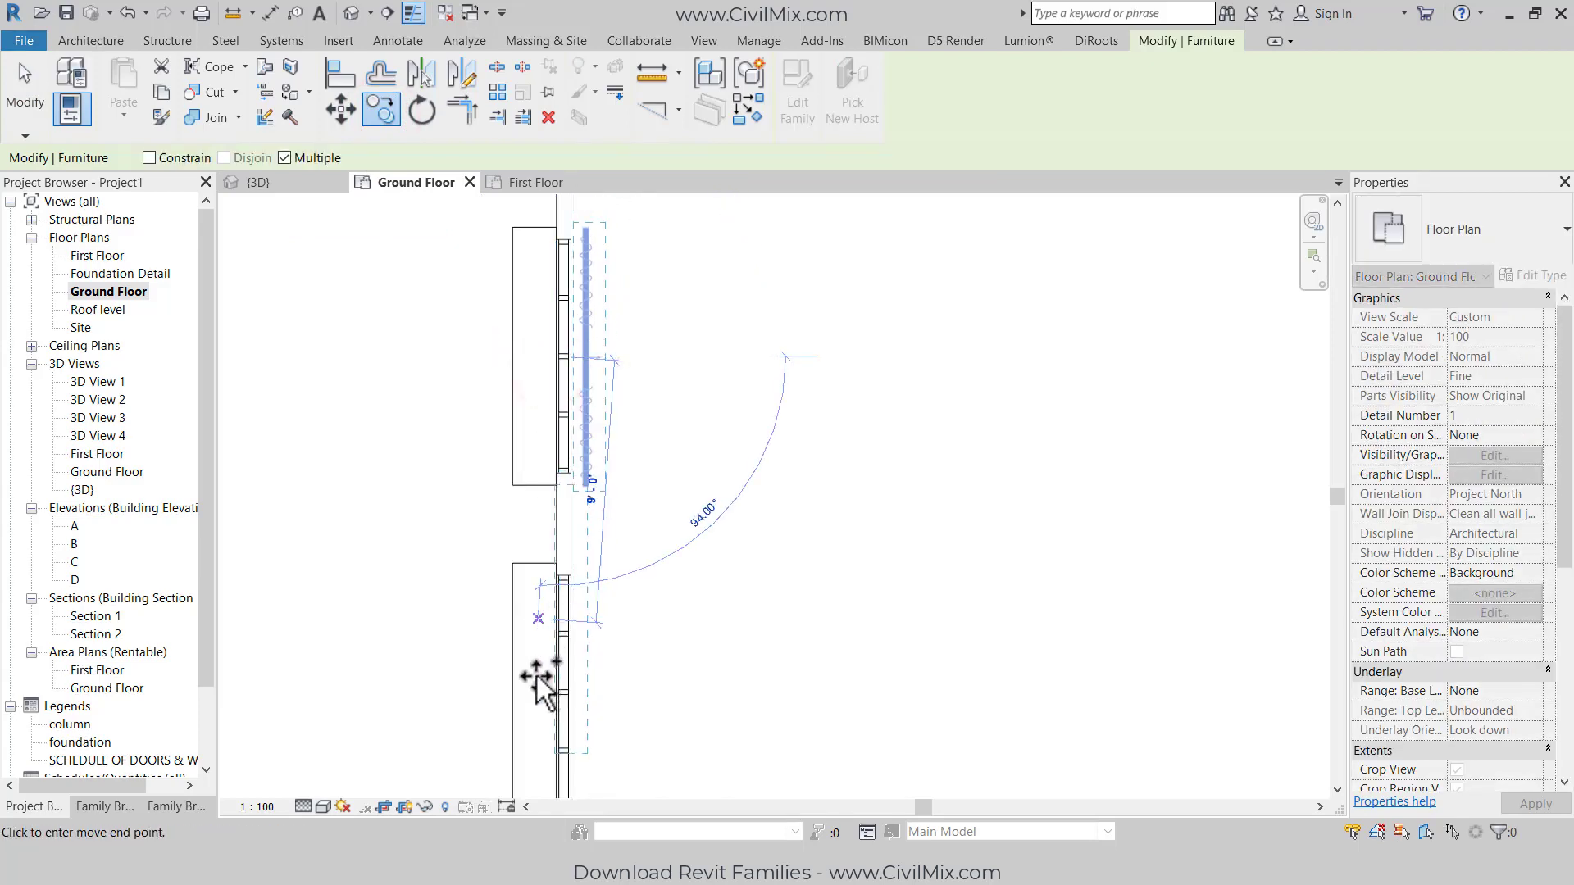
middle_click_drag(538, 678, 566, 538)
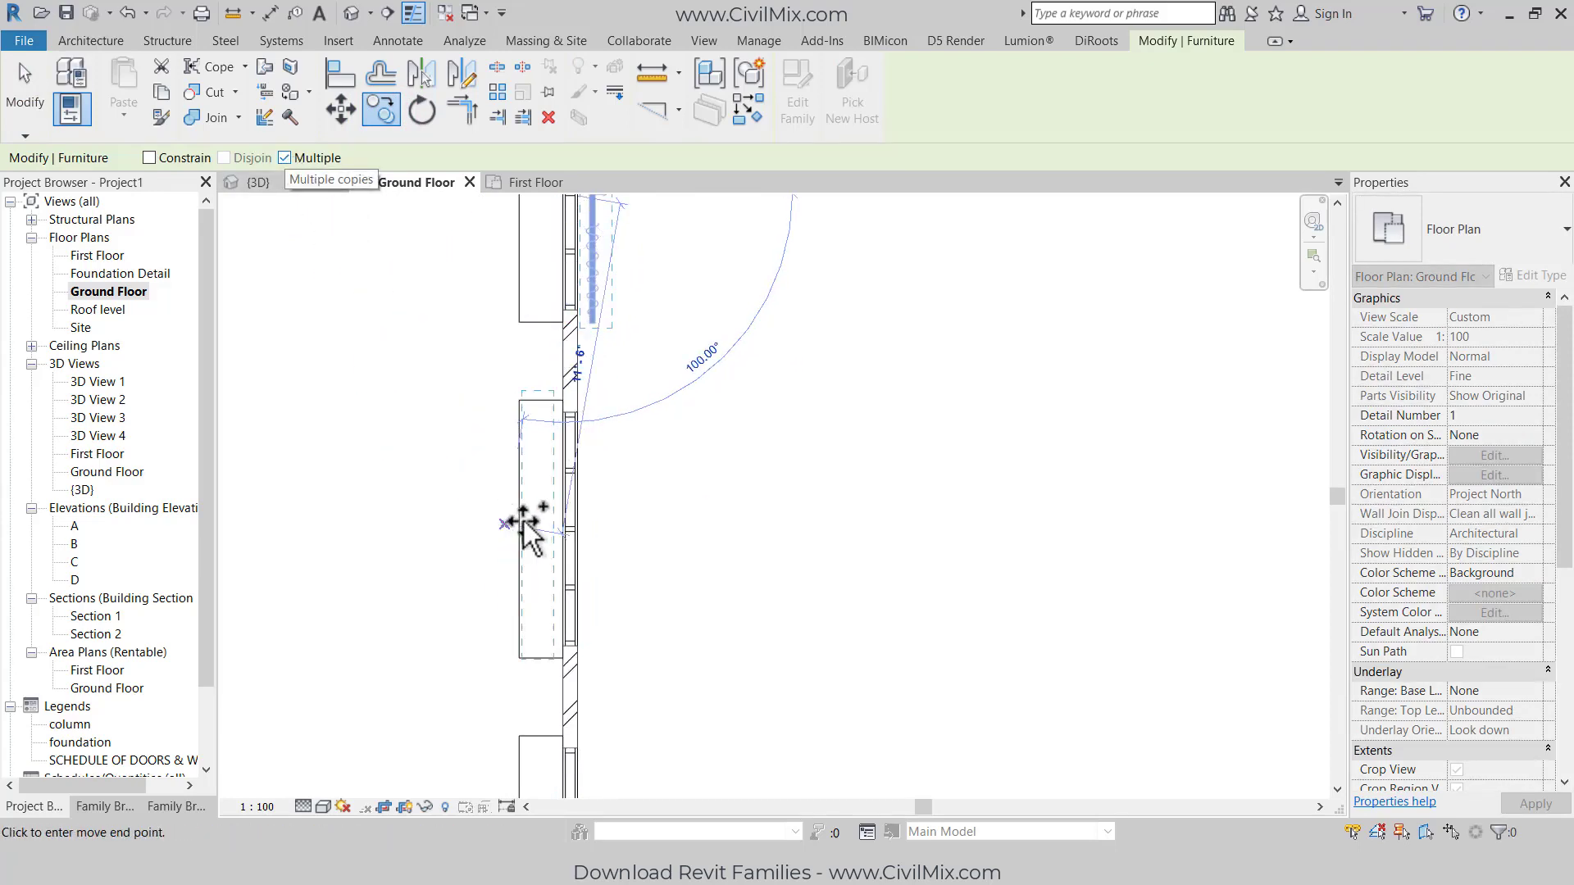
scroll(566, 527, "up", 2)
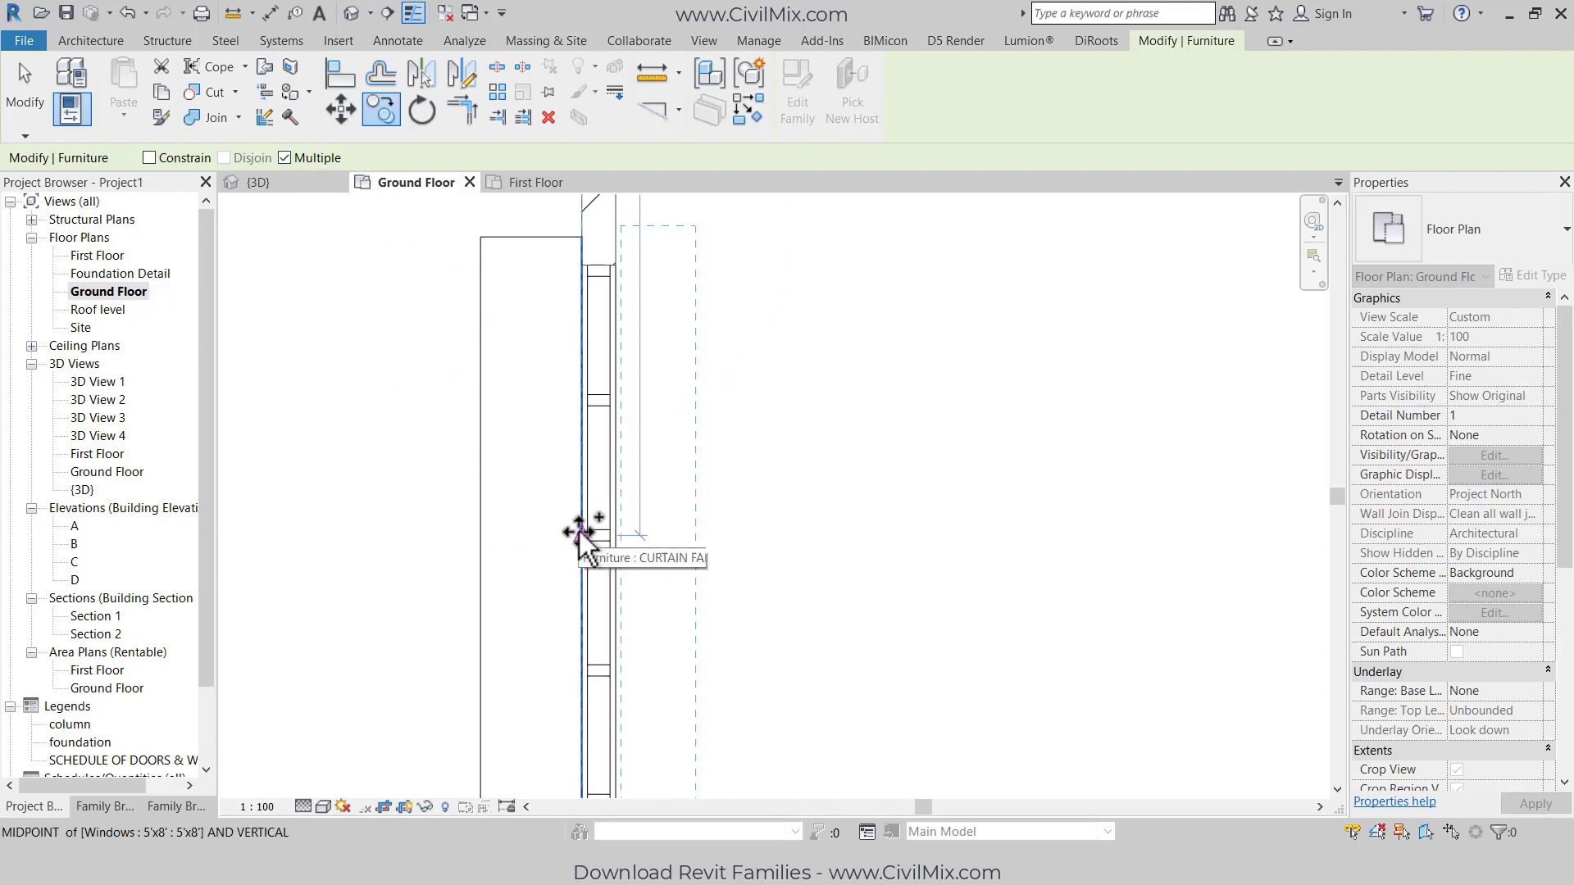
left_click(578, 532)
middle_click_drag(573, 341, 580, 580)
scroll(582, 582, "up", 2)
Step: Place curtain copies at the remaining window midpoints, then return to the 3D view
left_click(603, 583)
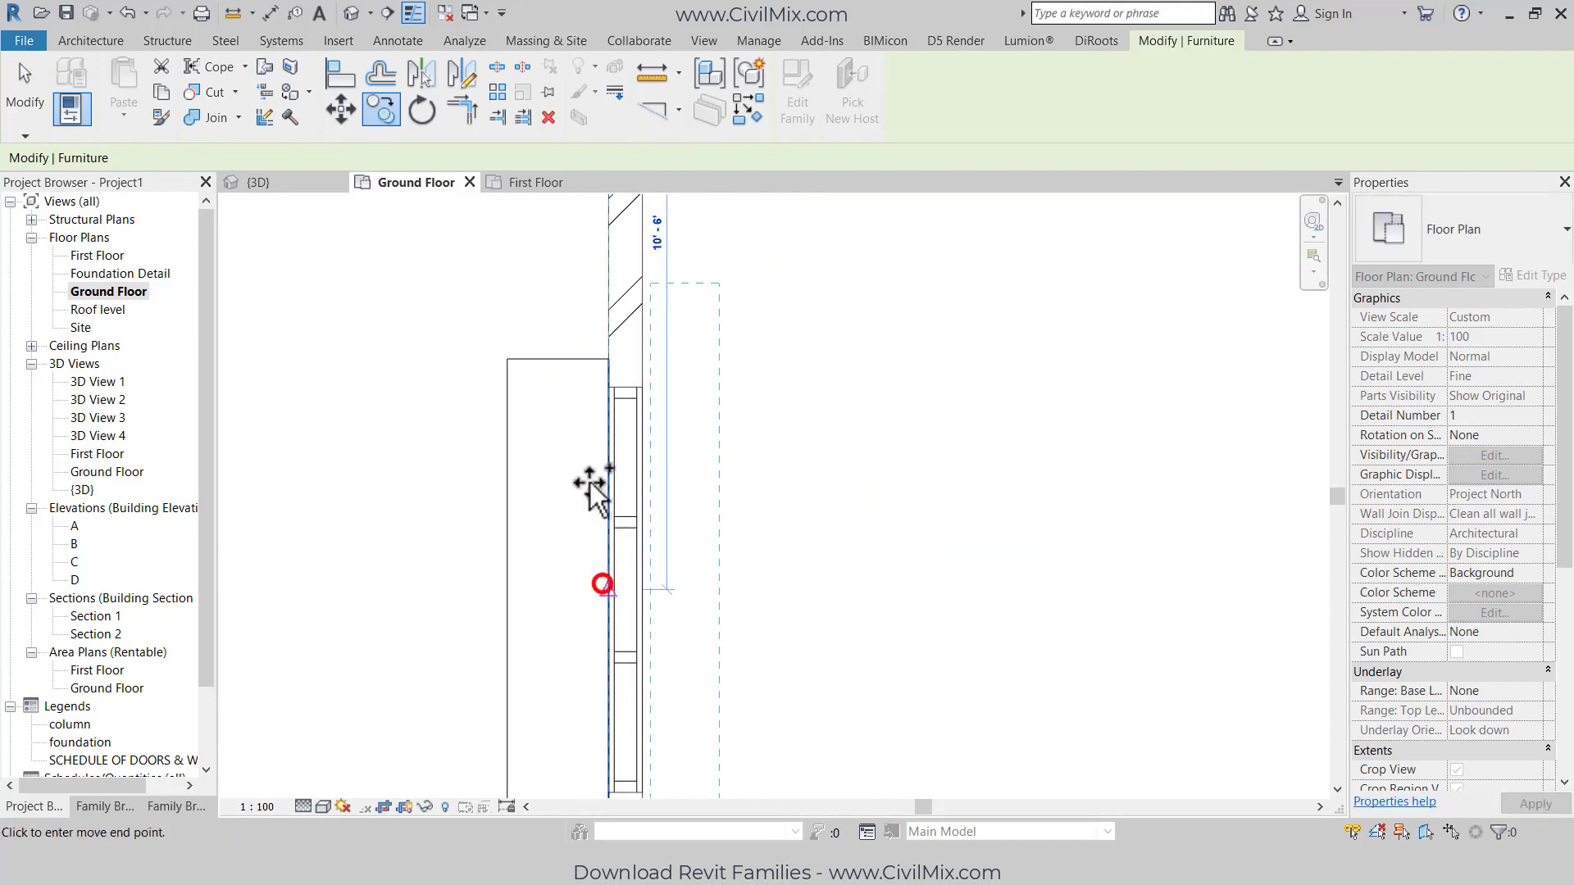
scroll(574, 365, "down", 3)
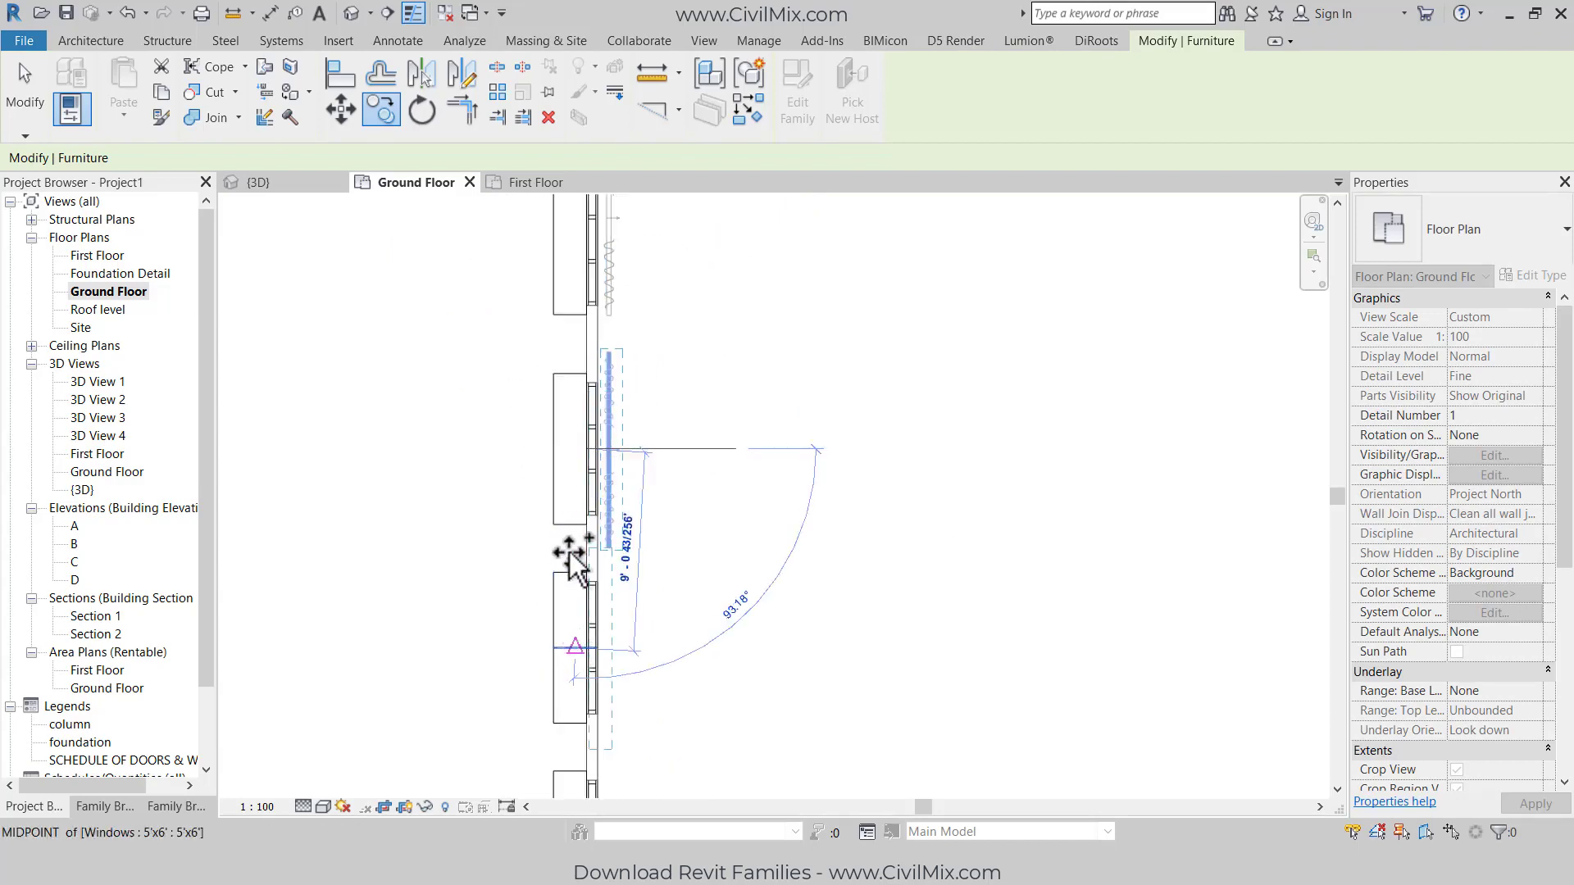
middle_click_drag(573, 545, 598, 584)
scroll(574, 565, "up", 2)
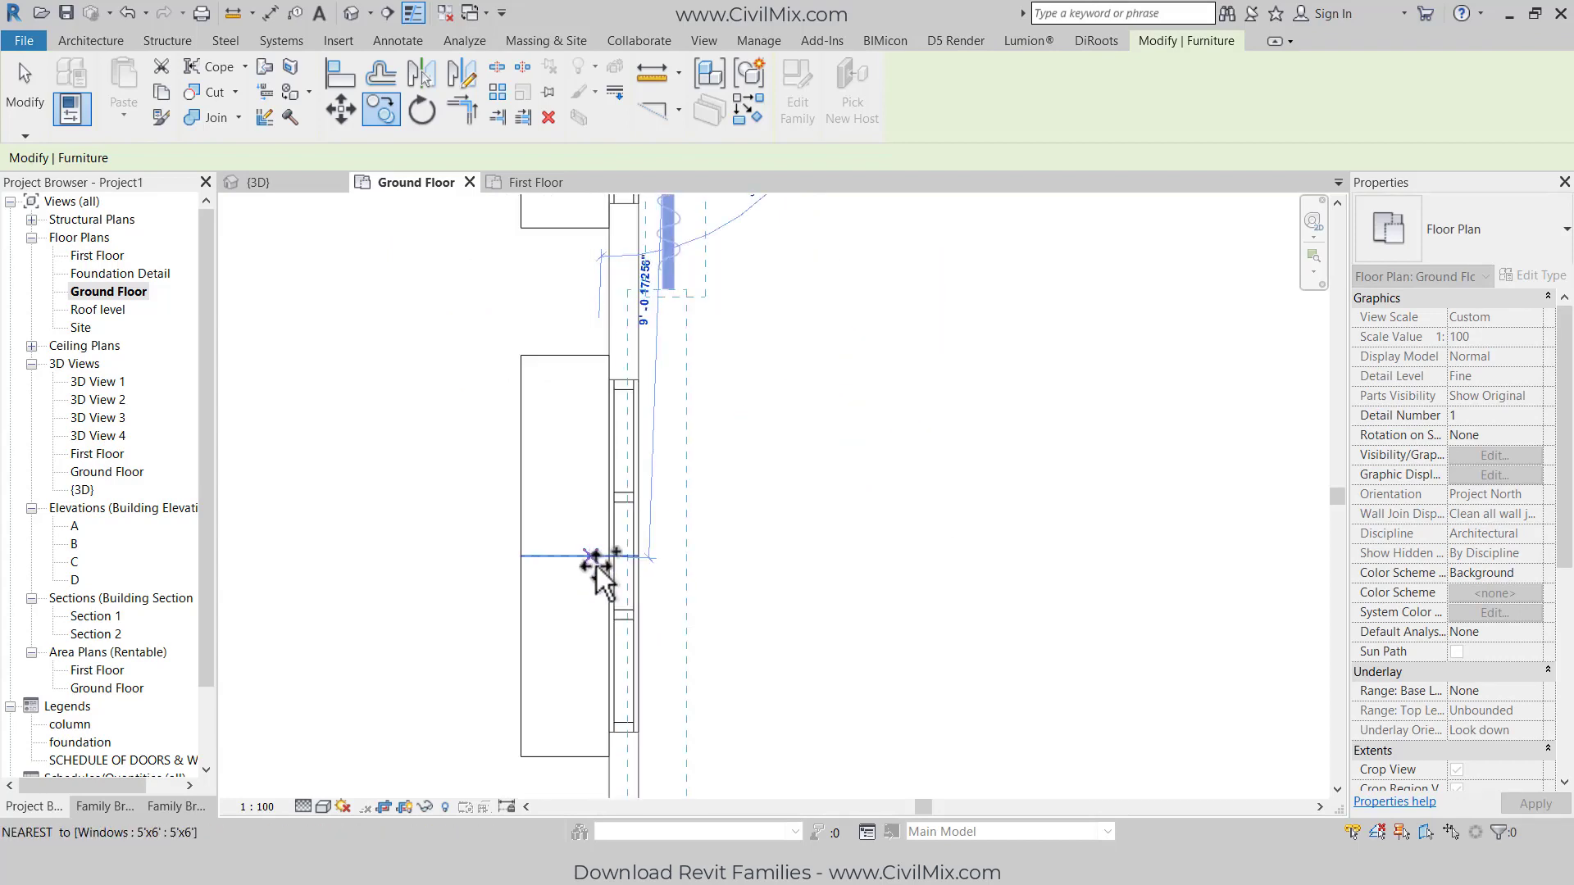
scroll(607, 565, "up", 2)
left_click(604, 557)
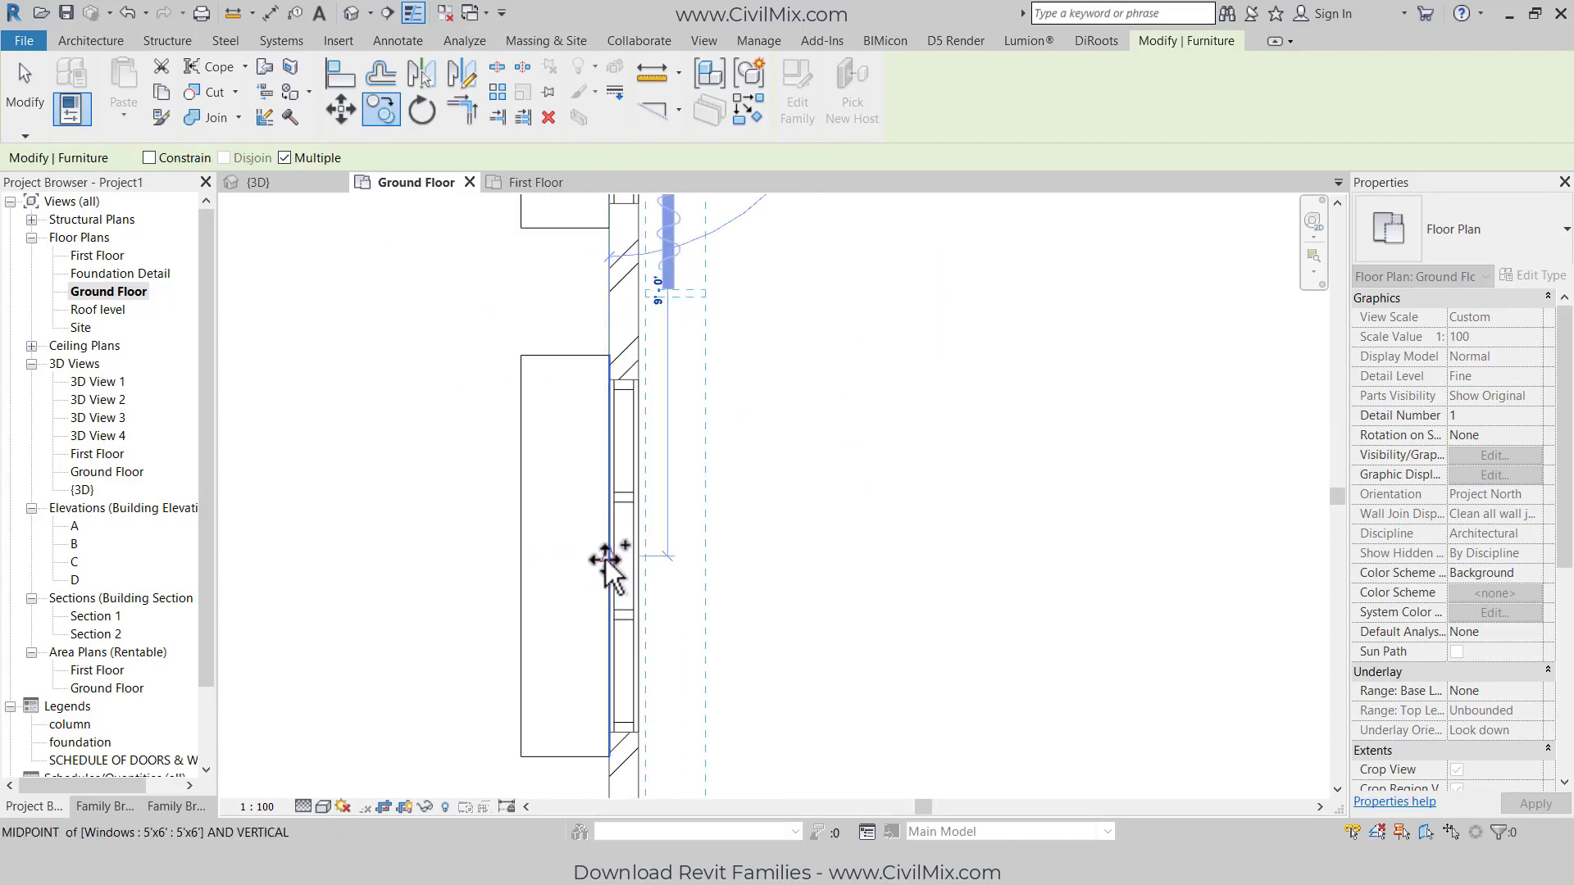
scroll(590, 492, "down", 2)
mouse_move(590, 492)
middle_mouse_down()
mouse_move(596, 552)
mouse_move(569, 509)
middle_mouse_up()
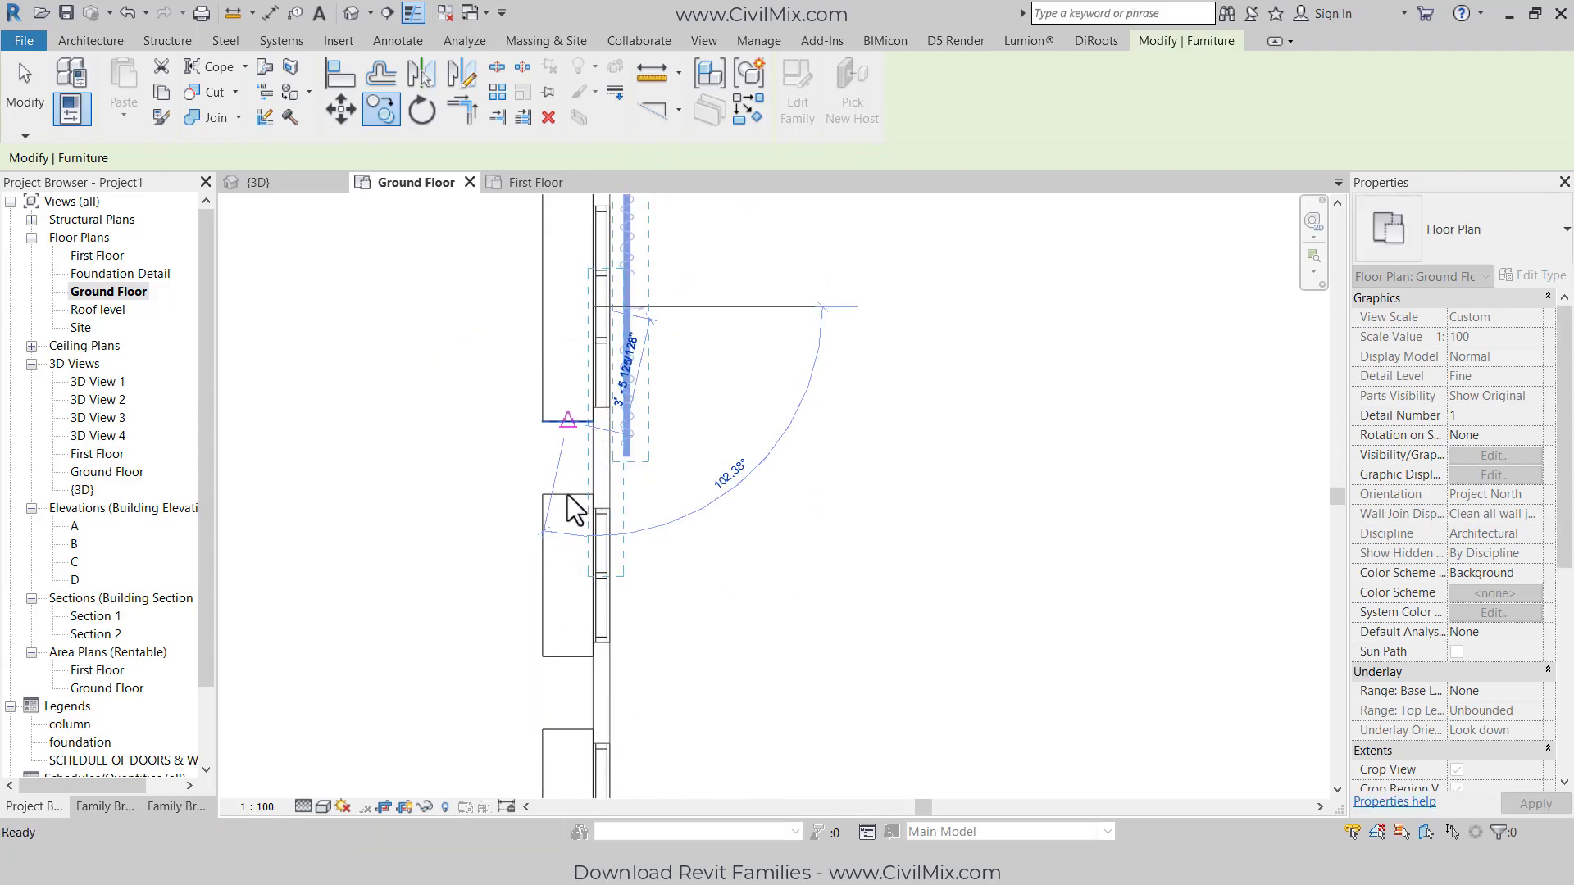
scroll(590, 574, "up", 2)
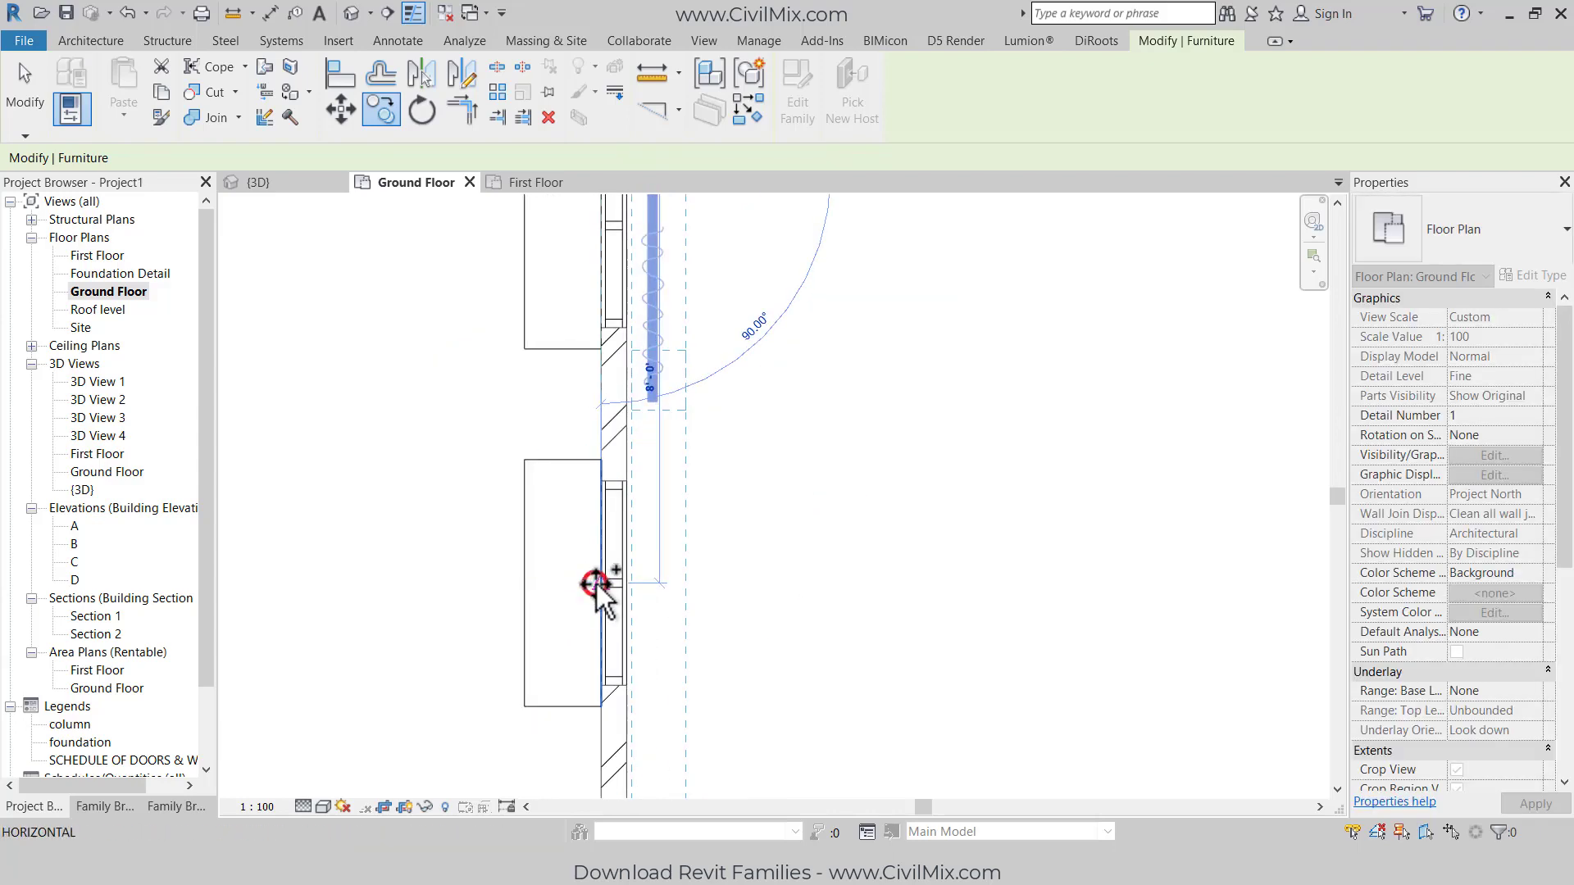
left_click(605, 526)
key("Escape")
key("Escape")
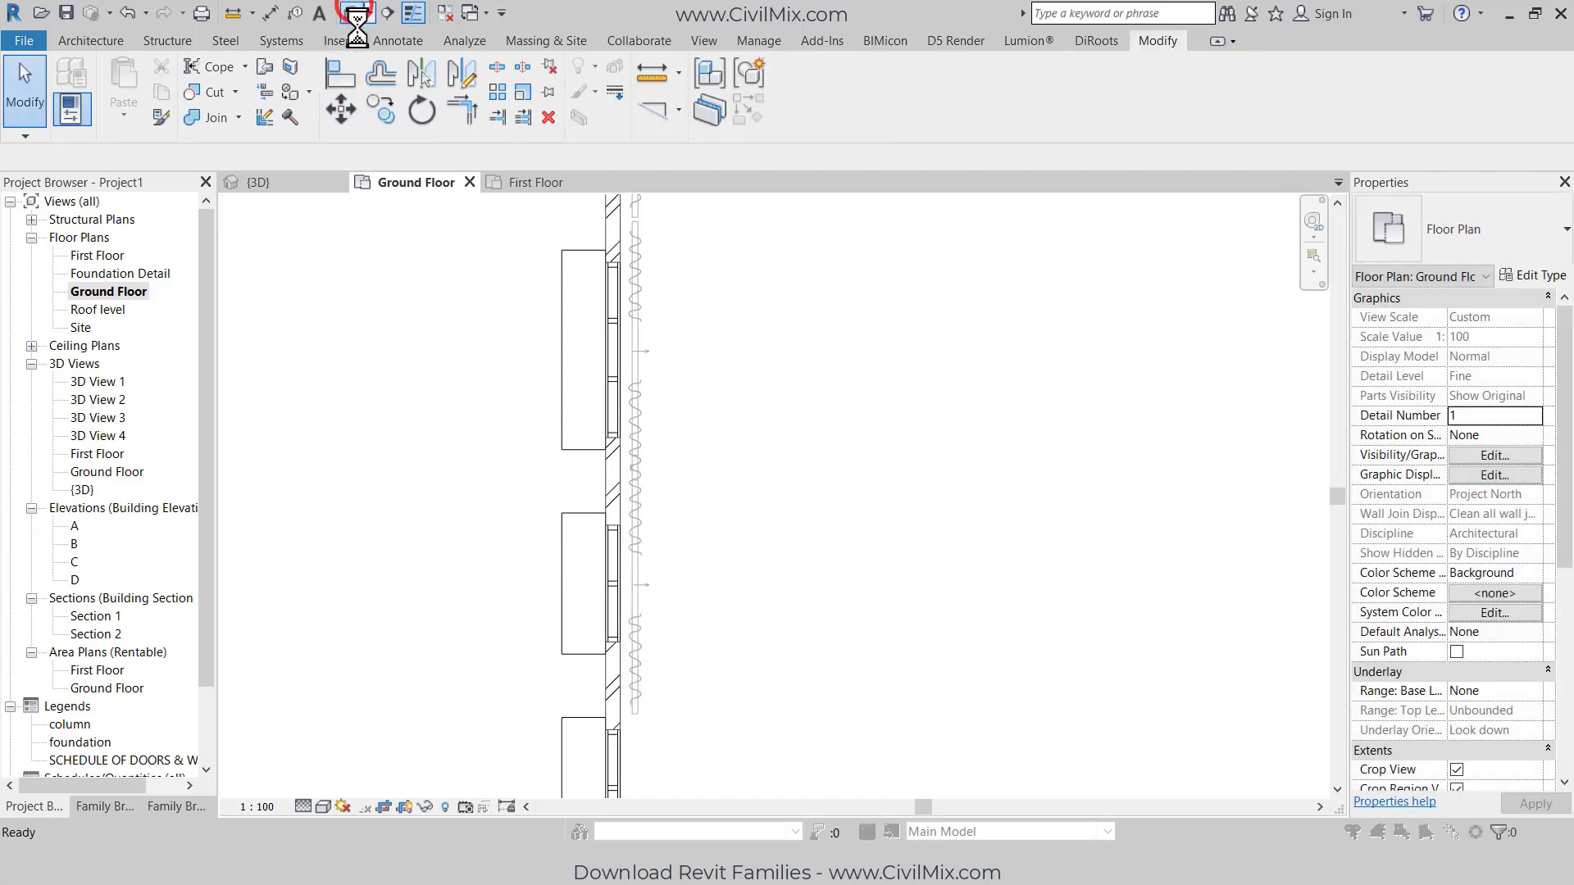
left_click(622, 383)
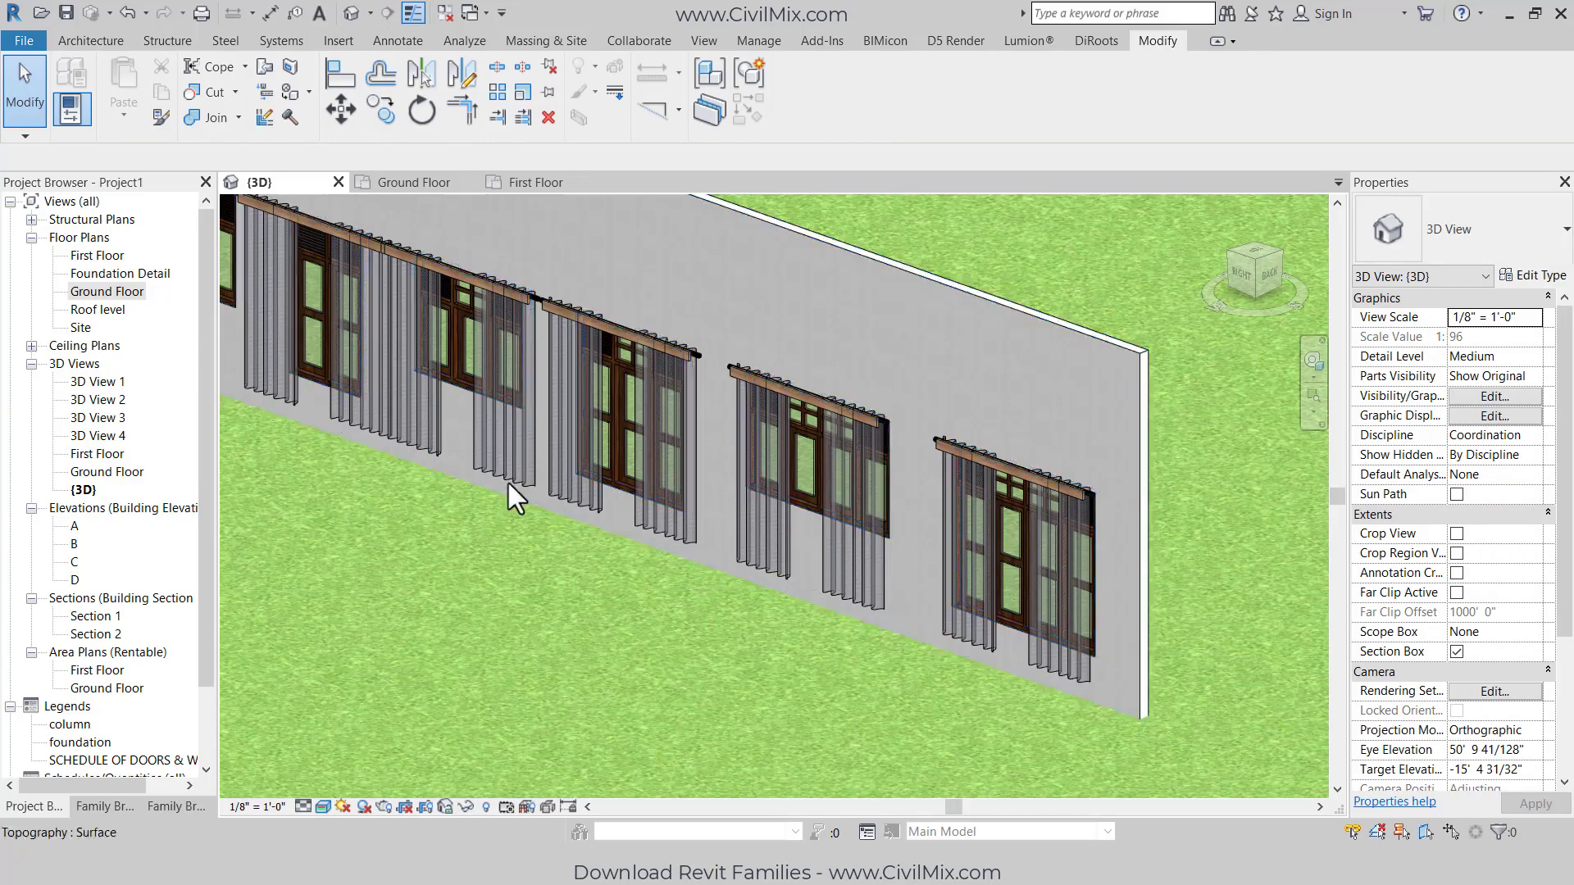
Step: Select the W1 curtain in 3D and set its type's BOTTOM HEIGHT to 2' 6"
middle_click_drag(562, 534, 573, 643, "shift")
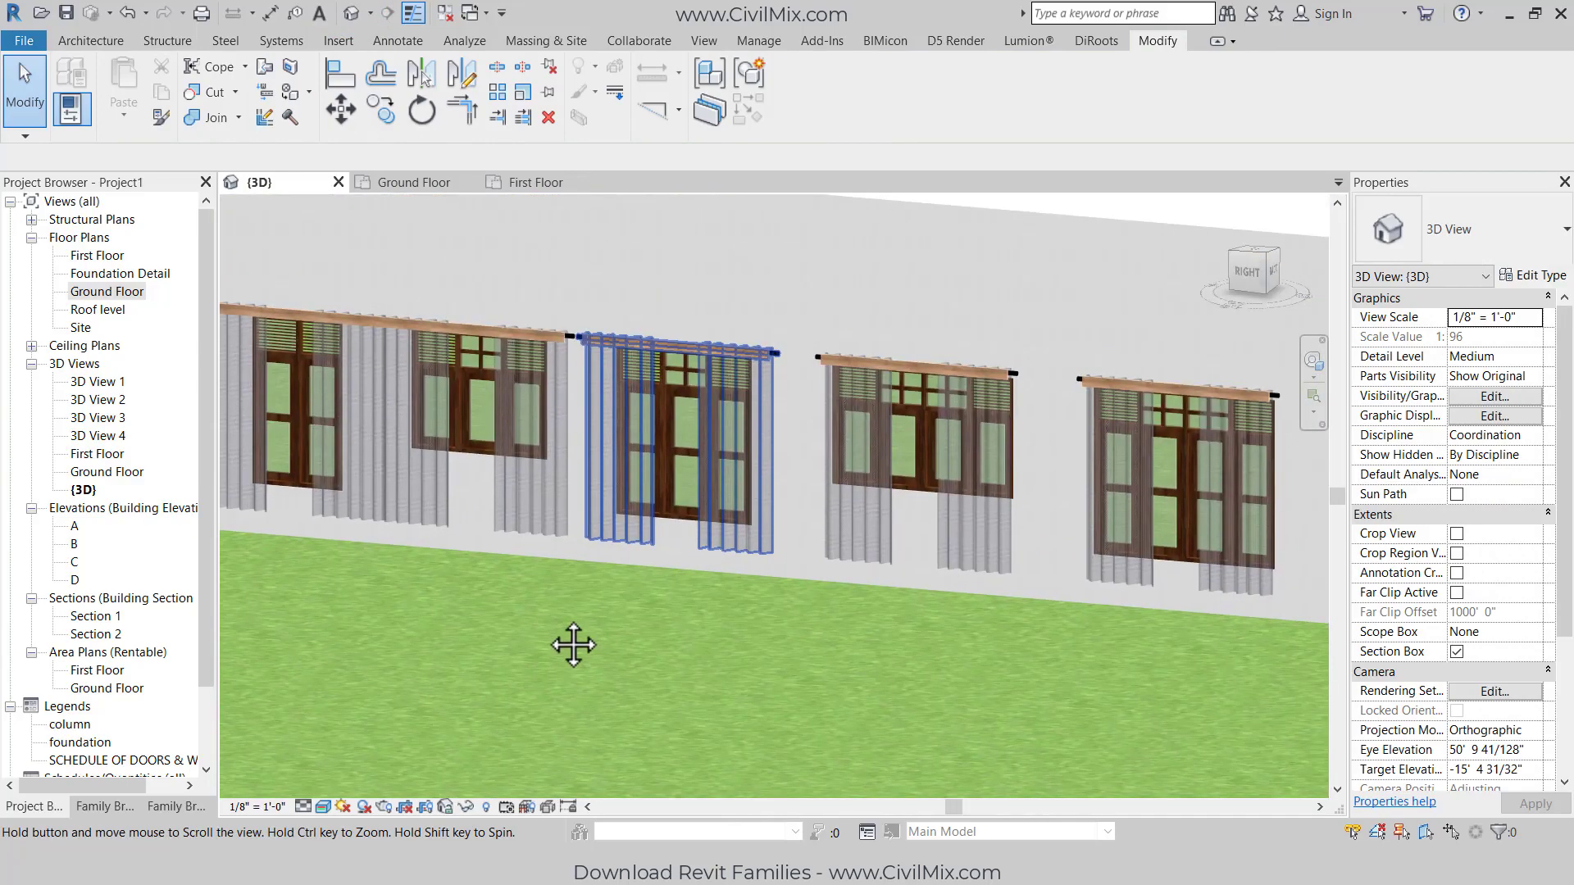
left_click(858, 524)
scroll(1028, 404, "up", 2)
scroll(1027, 405, "up", 3)
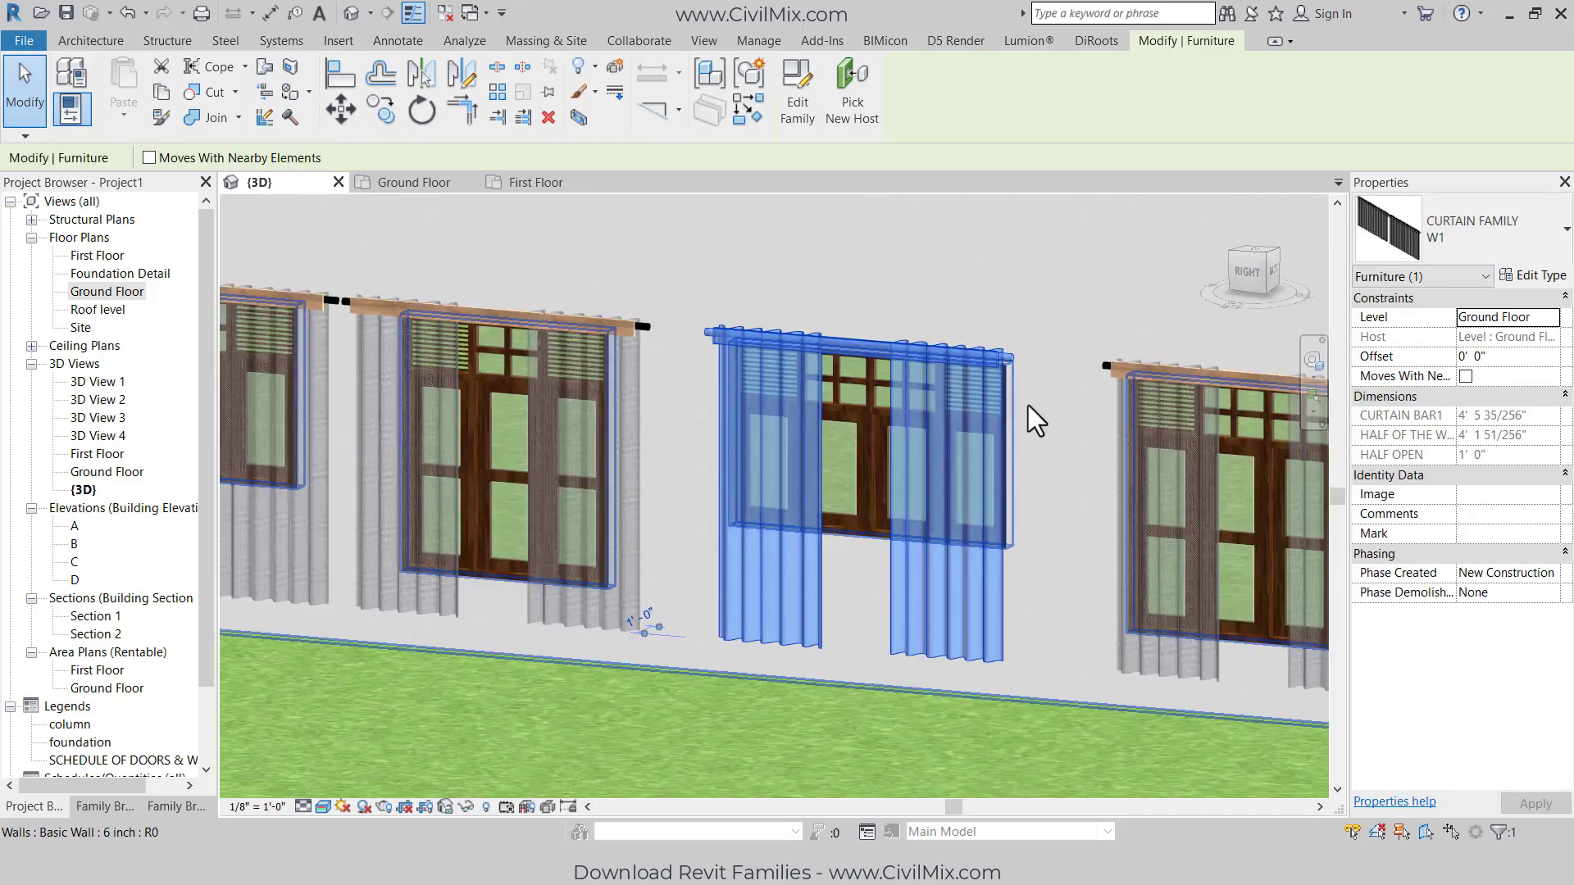
left_click(1535, 277)
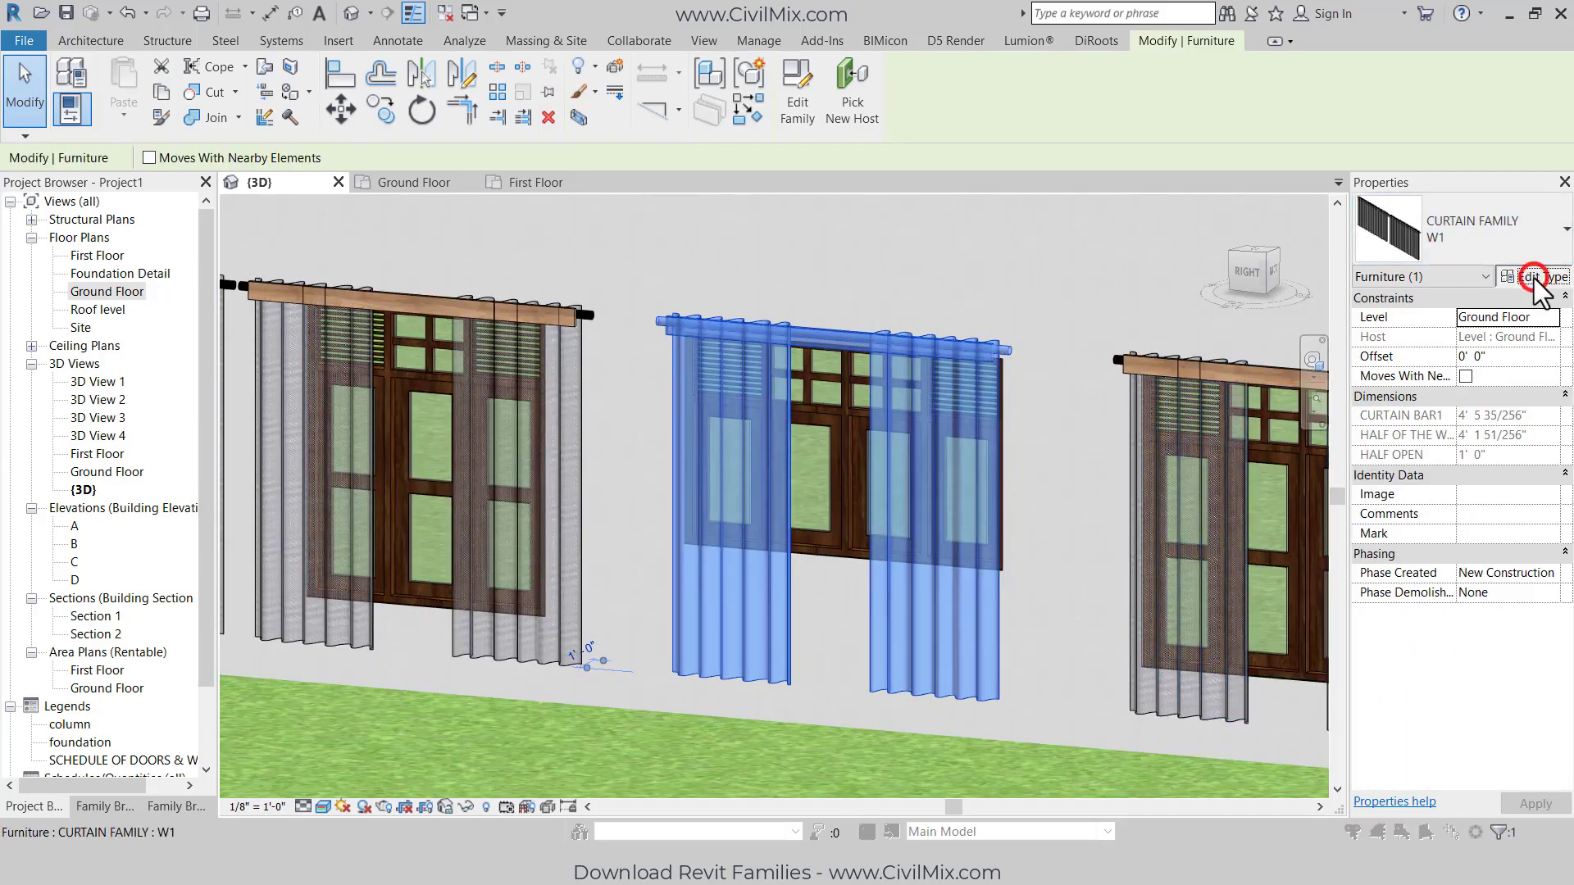
left_click_drag(1230, 234, 1224, 166)
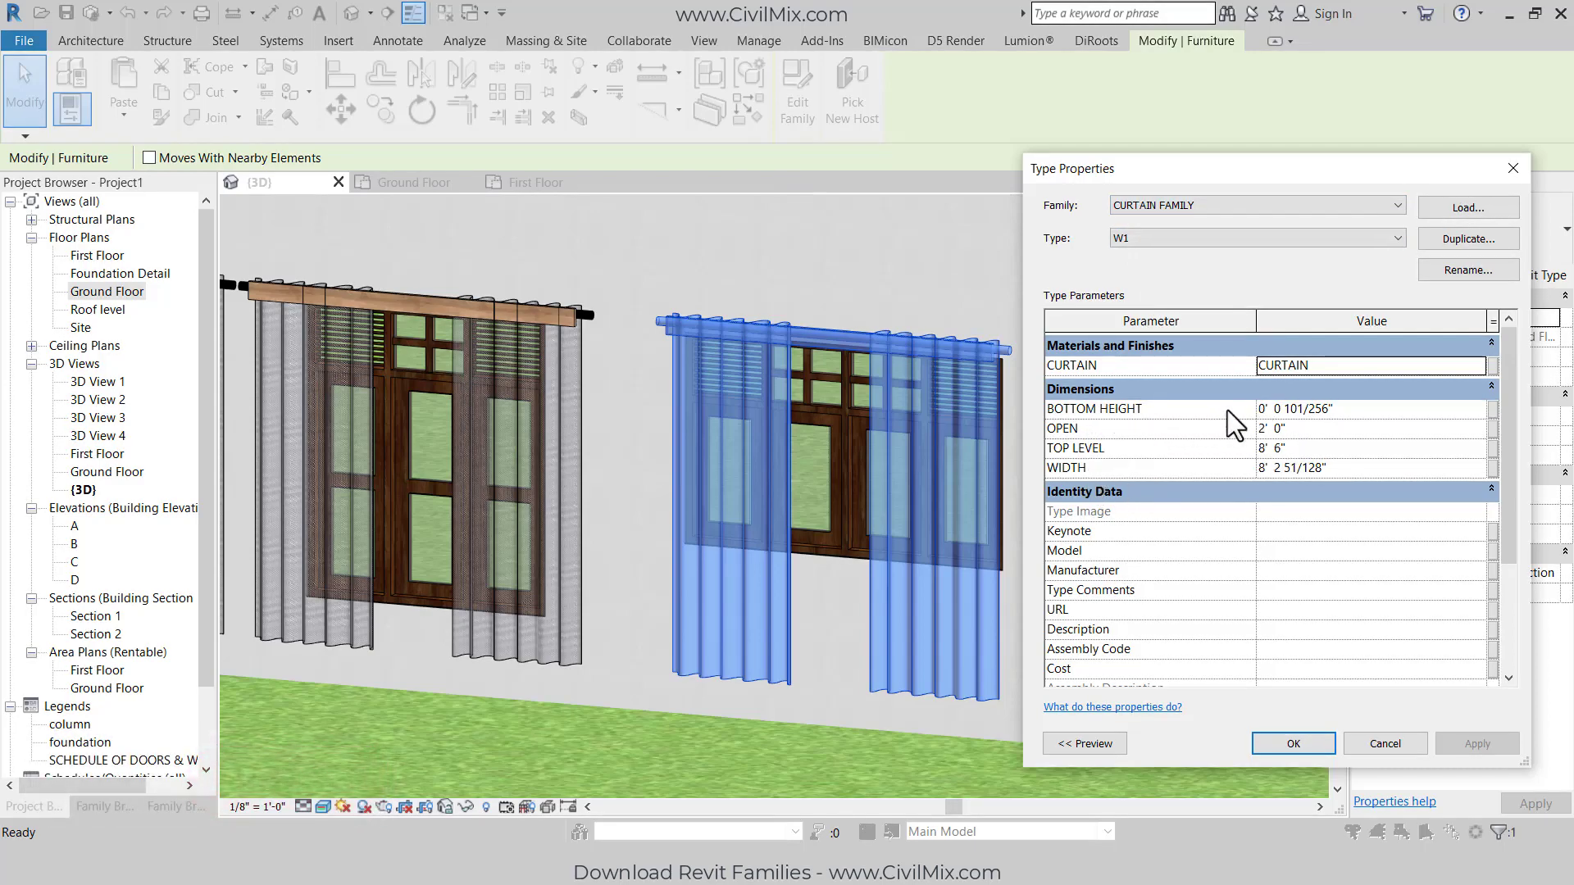
left_click(1352, 407)
type("2.5")
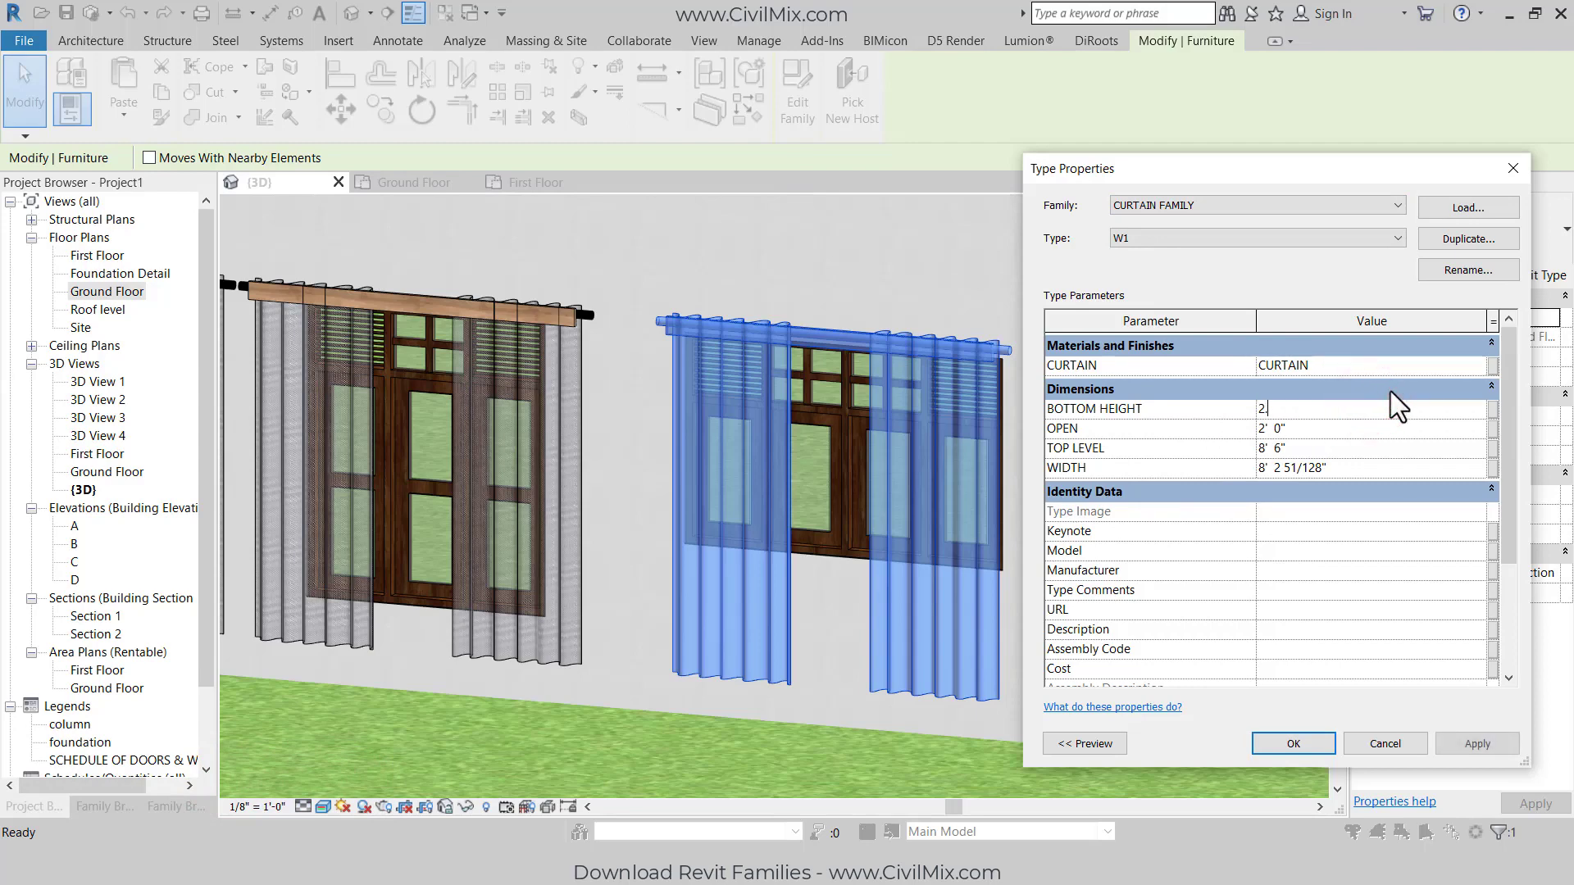
left_click(1458, 744)
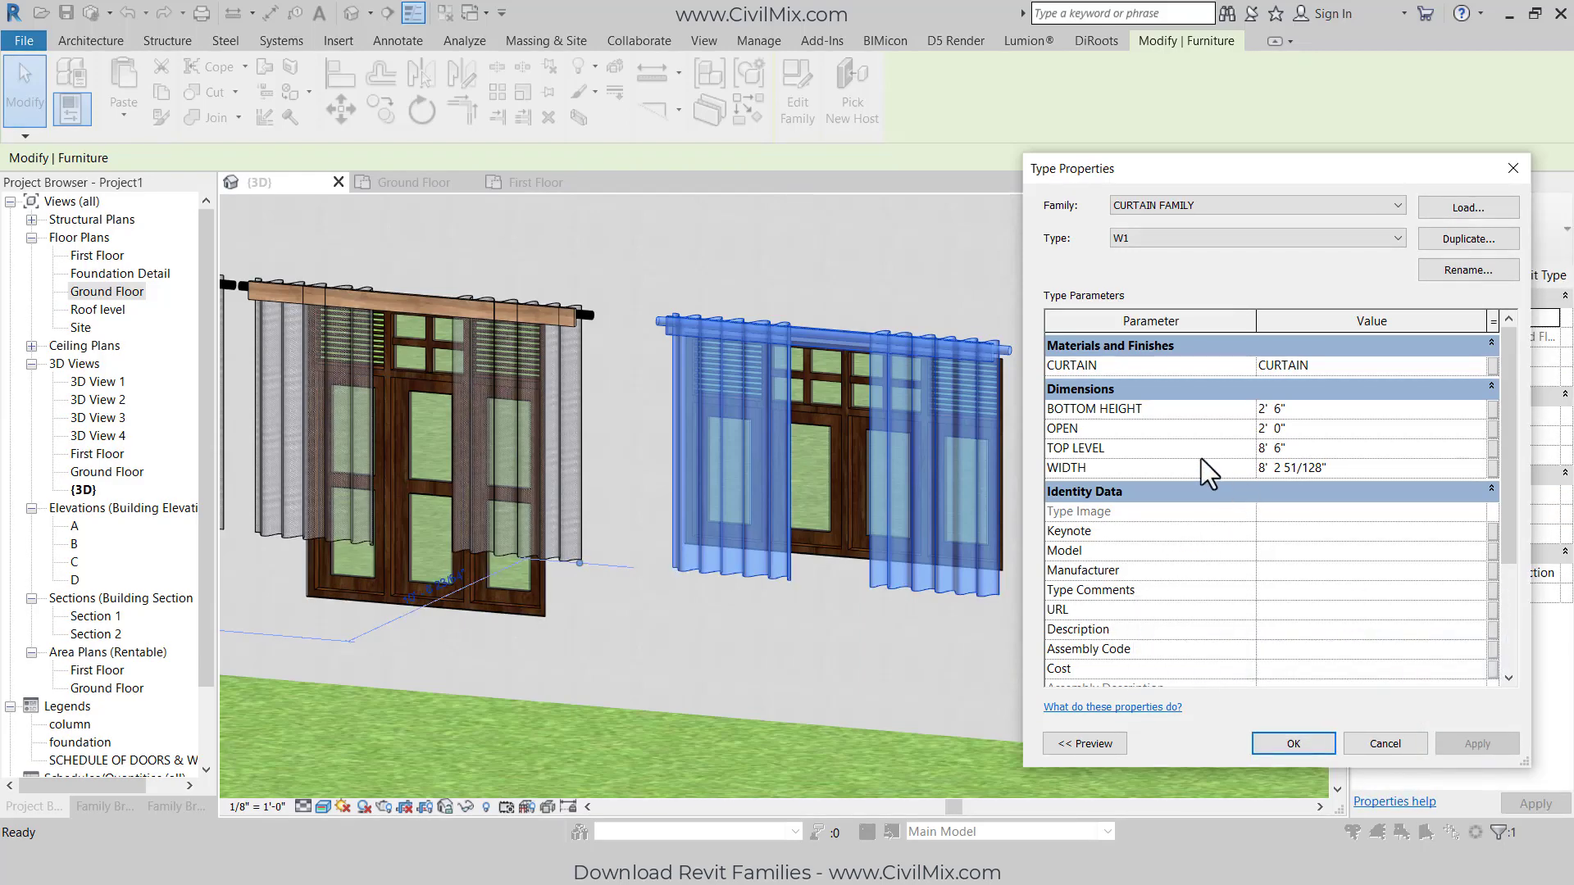
Step: Change the curtain type's OPEN value to 1' 6"
left_click(1327, 432)
double_click(1328, 432)
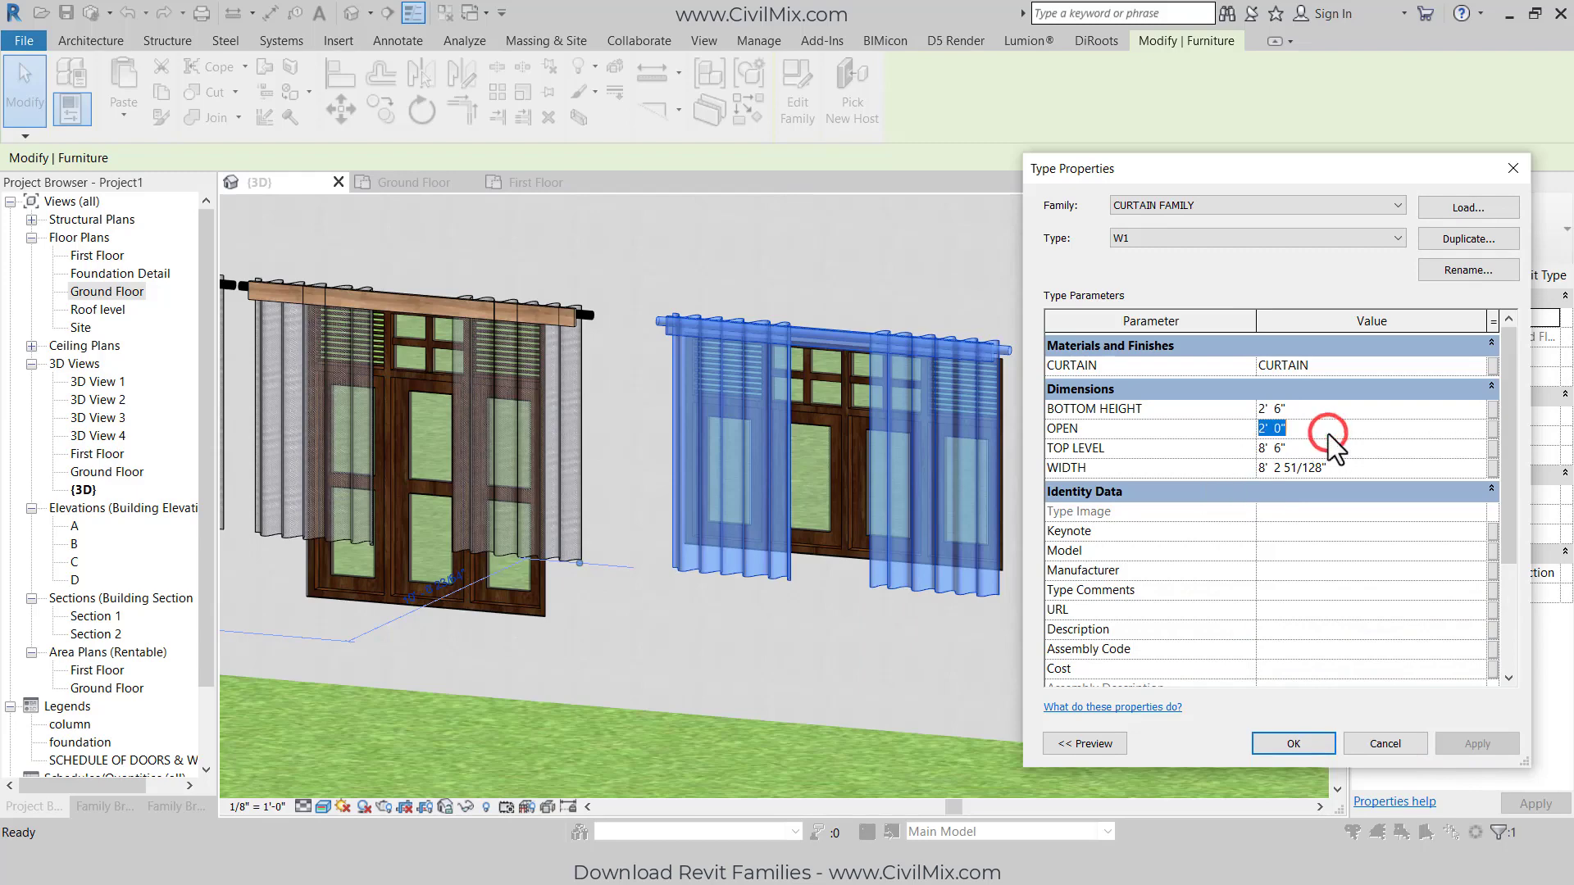
type("1.5")
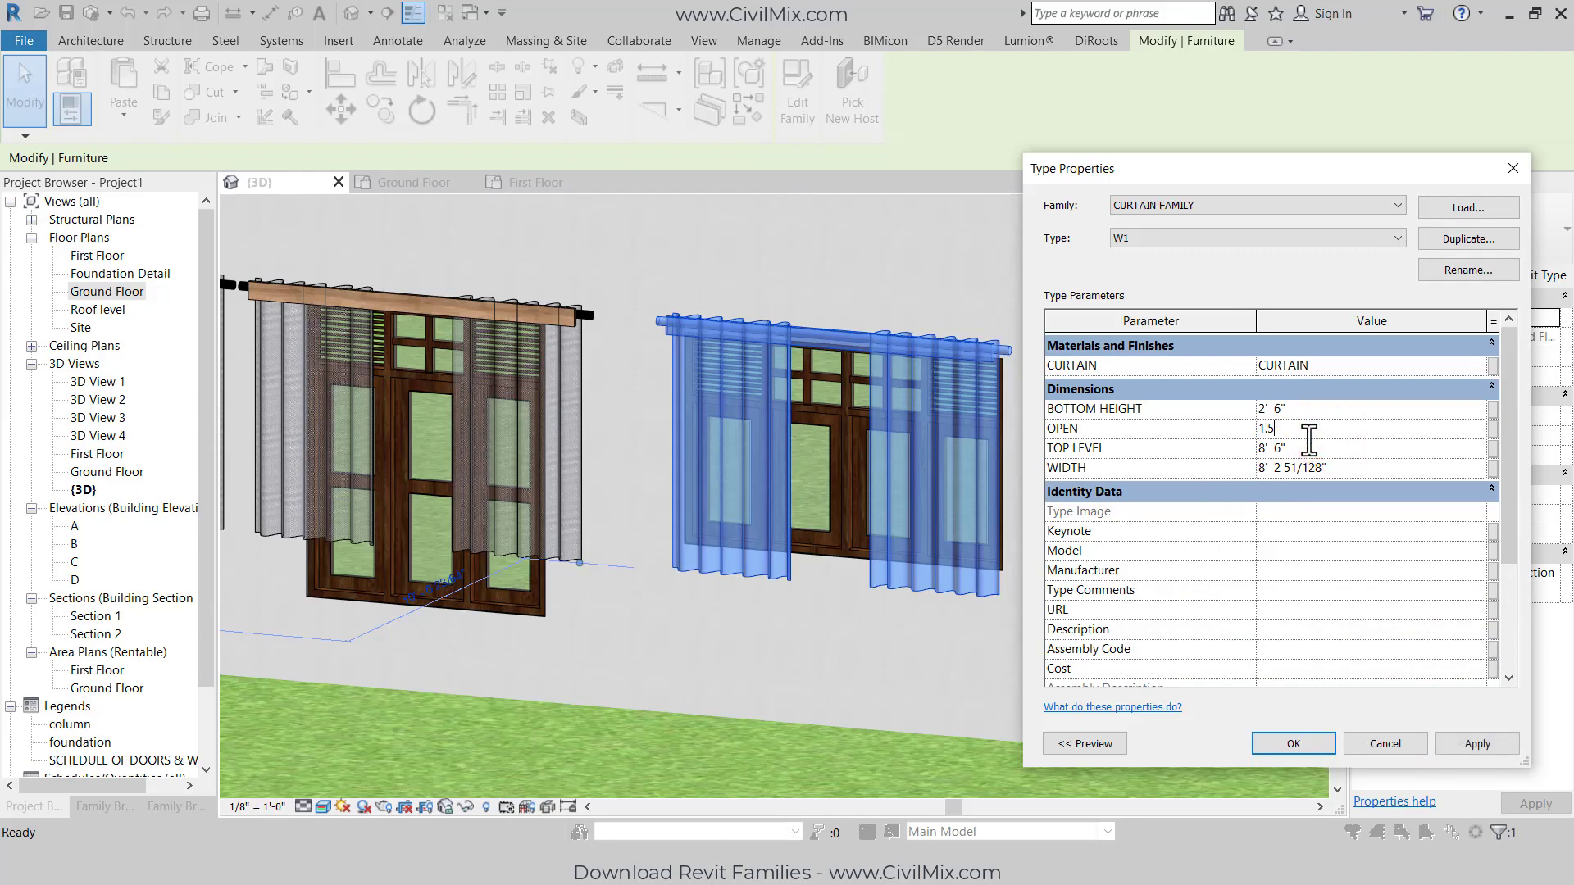
left_click(1467, 749)
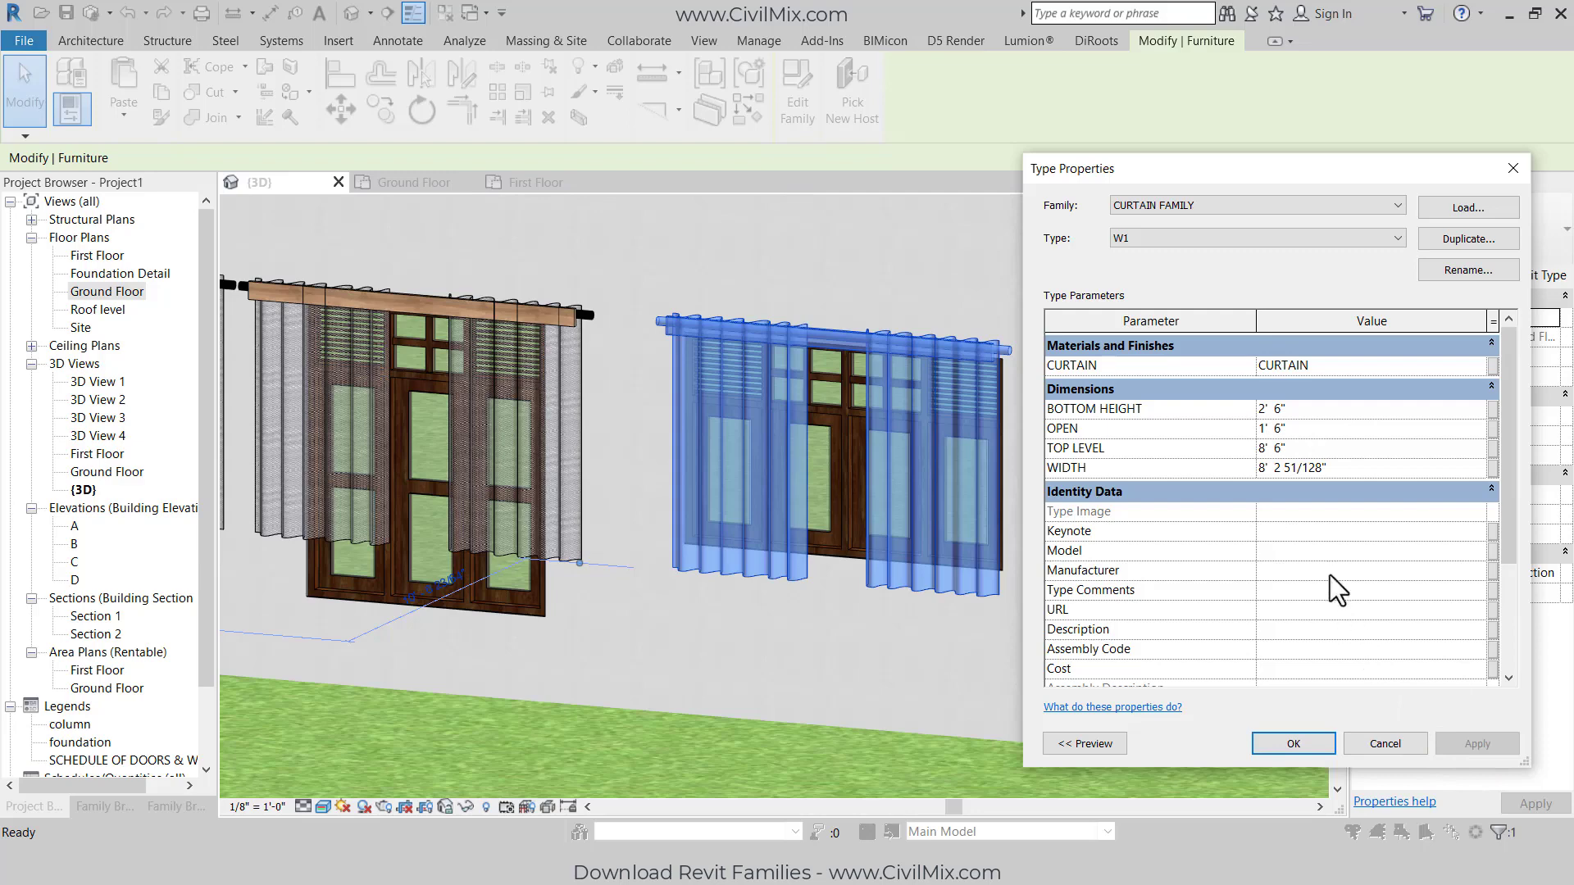
Step: Duplicate the curtain type as W2 and close Type Properties
left_click_drag(1299, 182, 1326, 161)
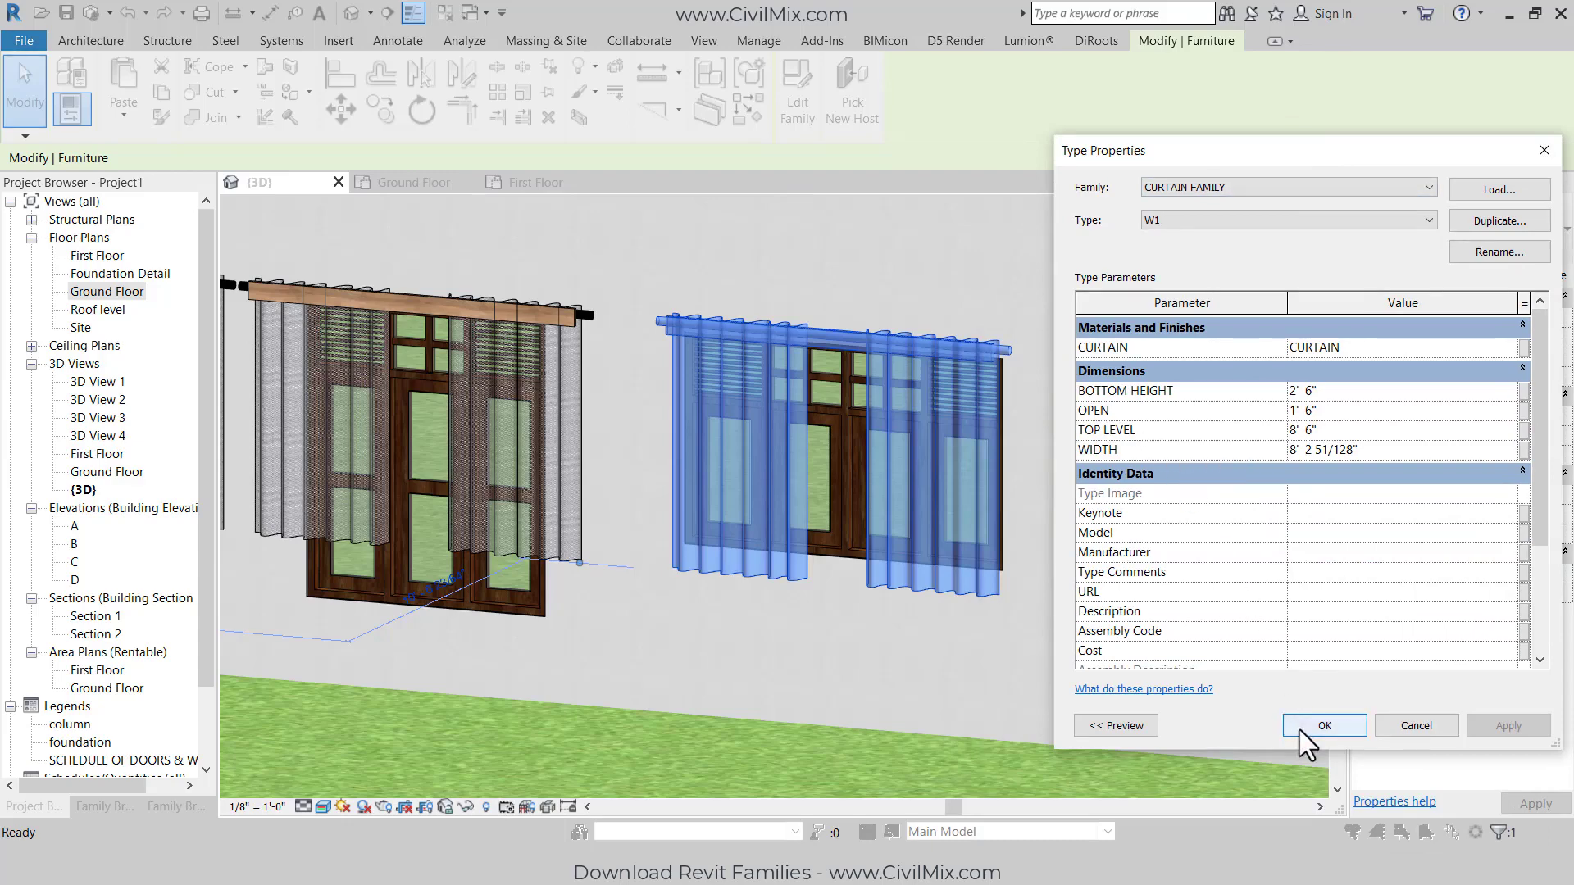
left_click(1478, 220)
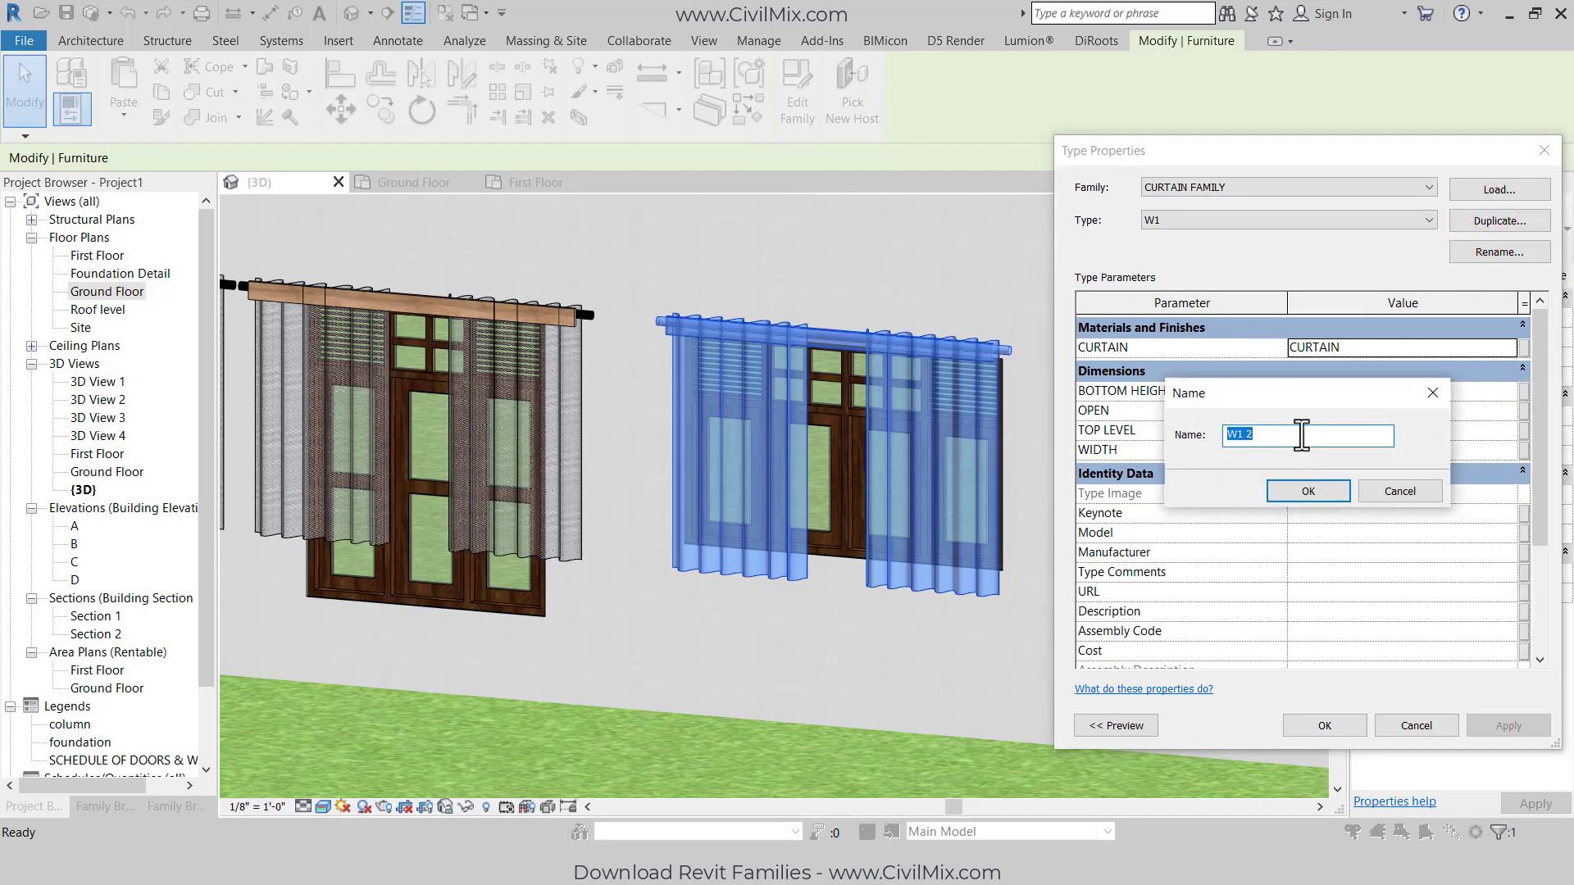
type("W2")
left_click(1300, 490)
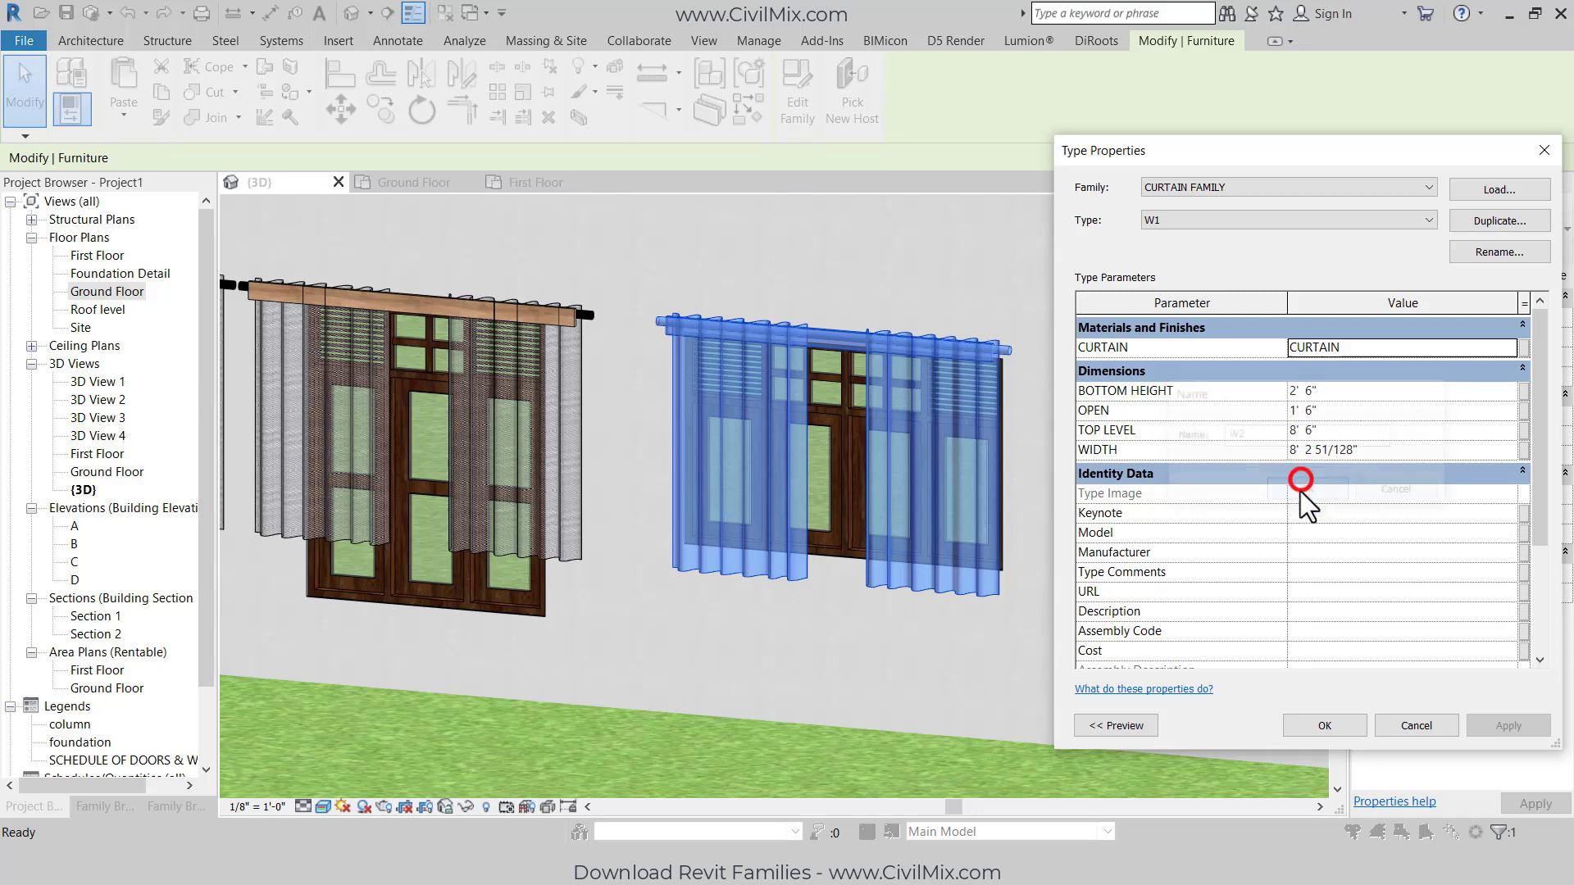
left_click(1302, 732)
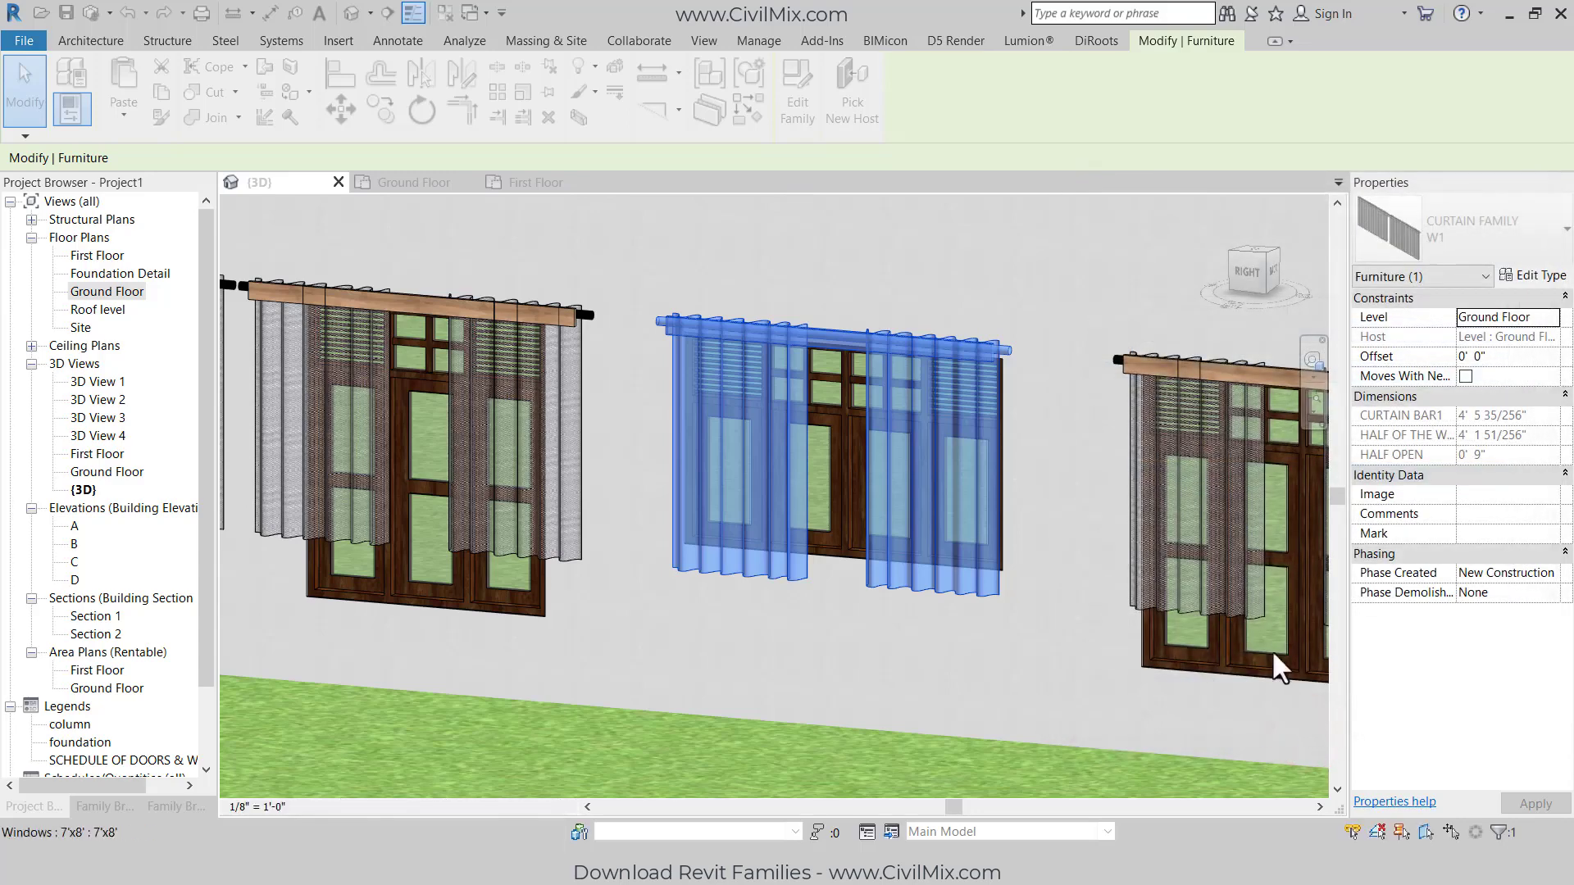
Step: Select the right window's curtain and set the W1 type's BOTTOM HEIGHT to 1' 0"
middle_click_drag(1019, 597, 597, 514)
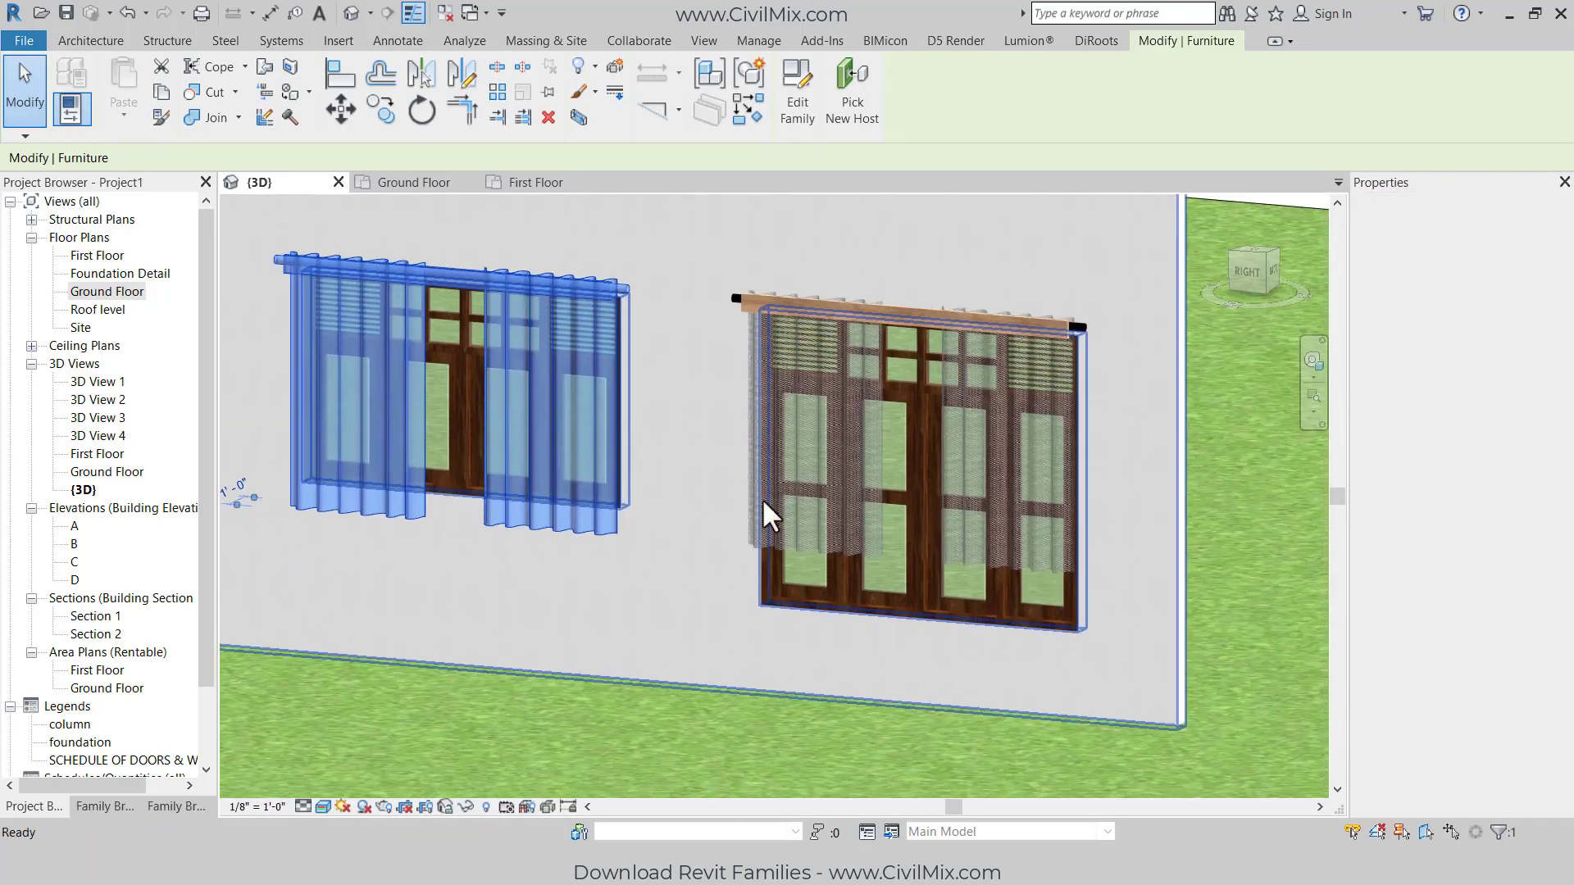
left_click(859, 436)
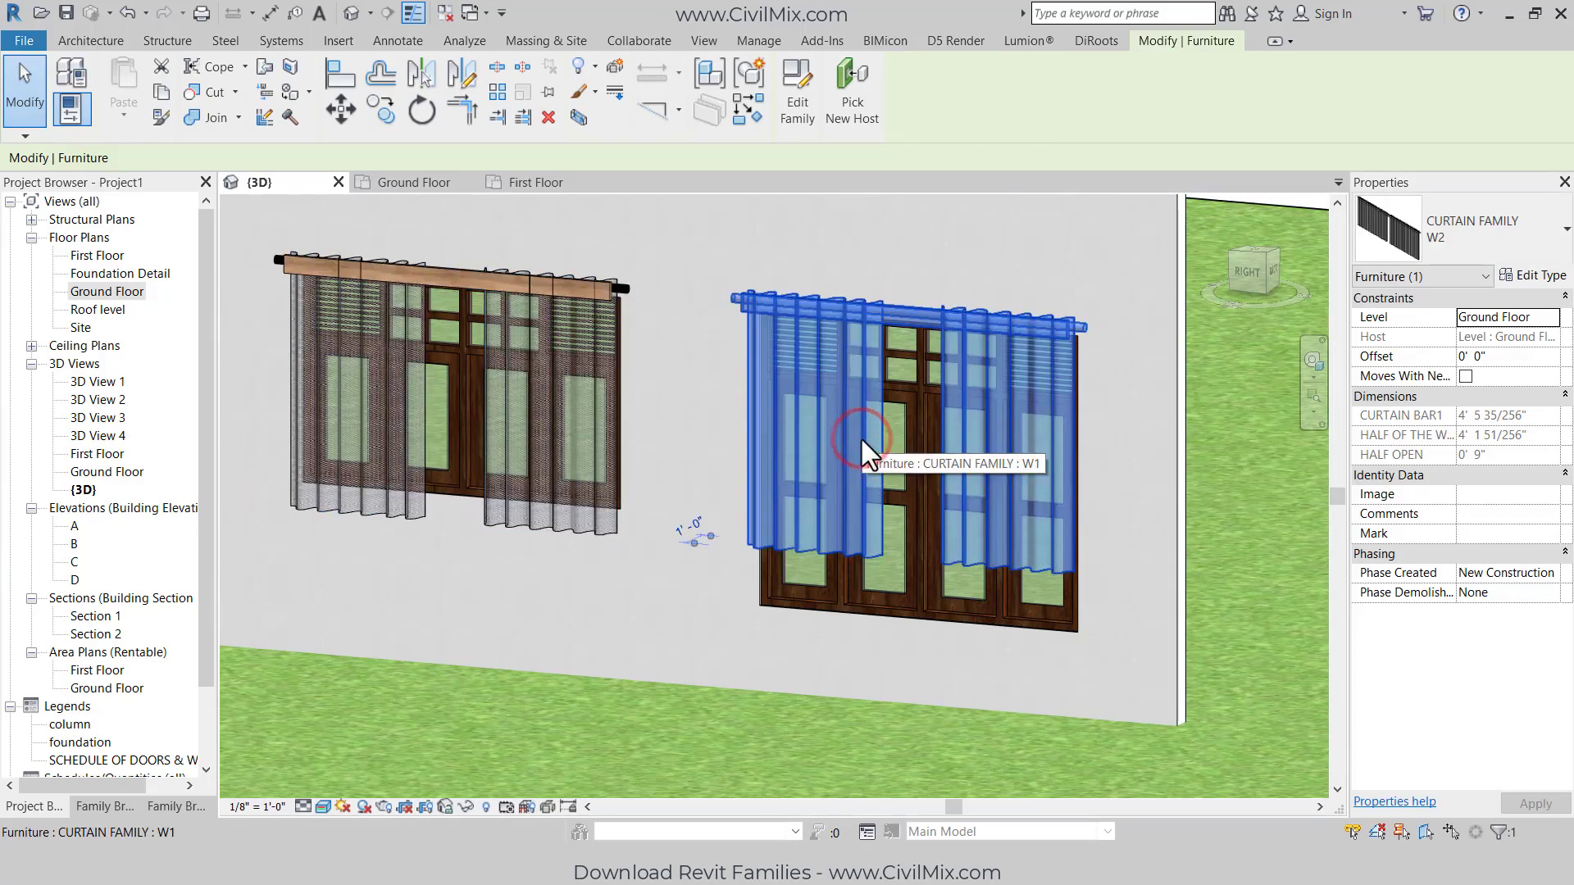
left_click(1534, 275)
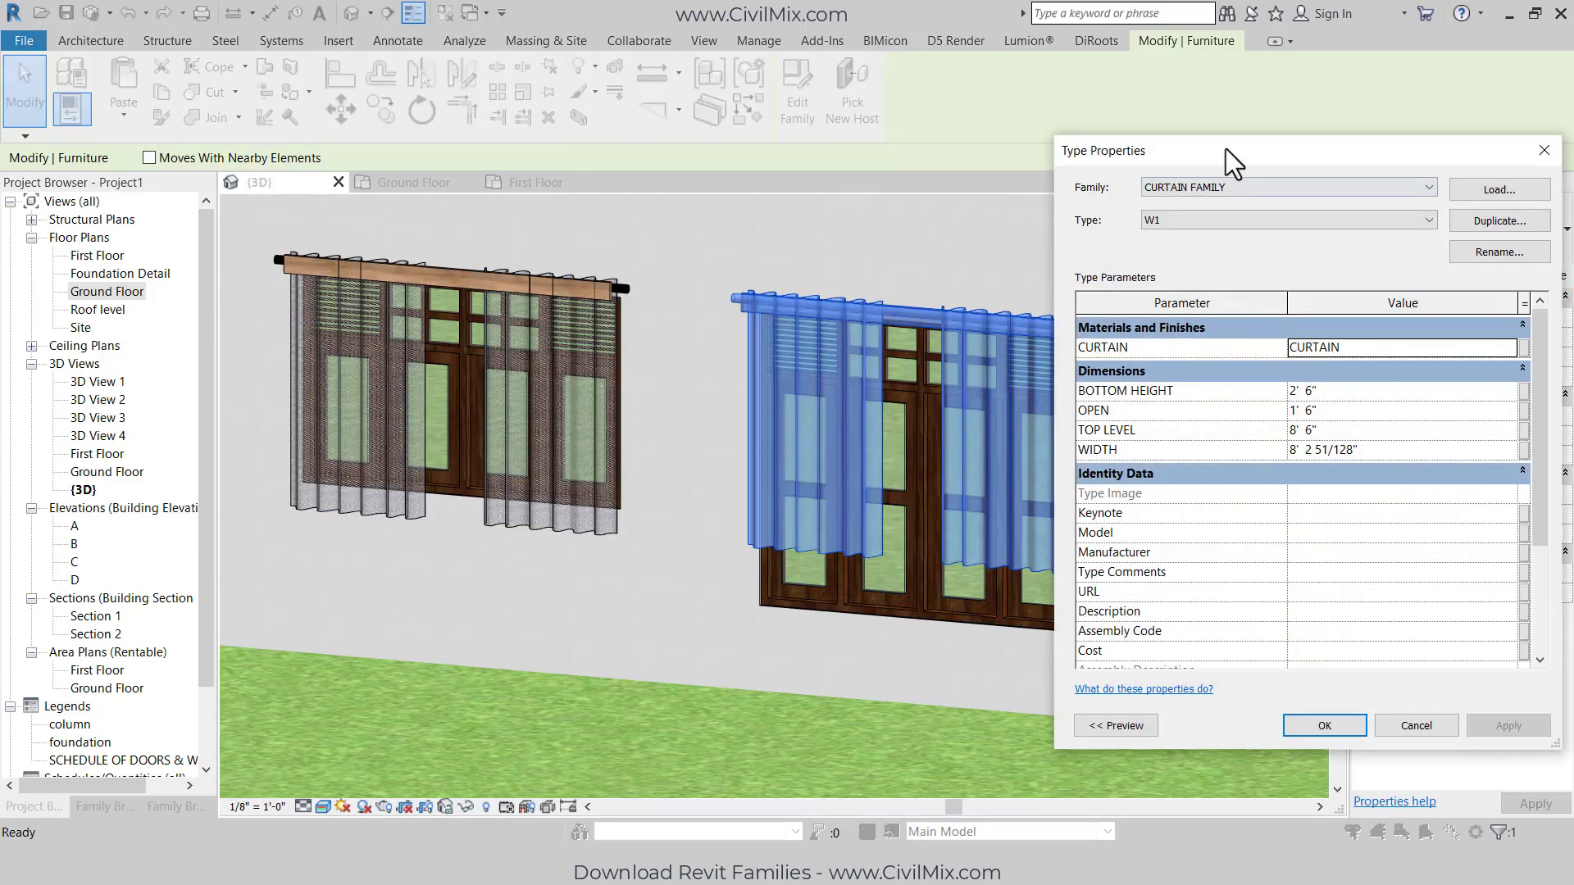
left_click_drag(1226, 149, 1214, 94)
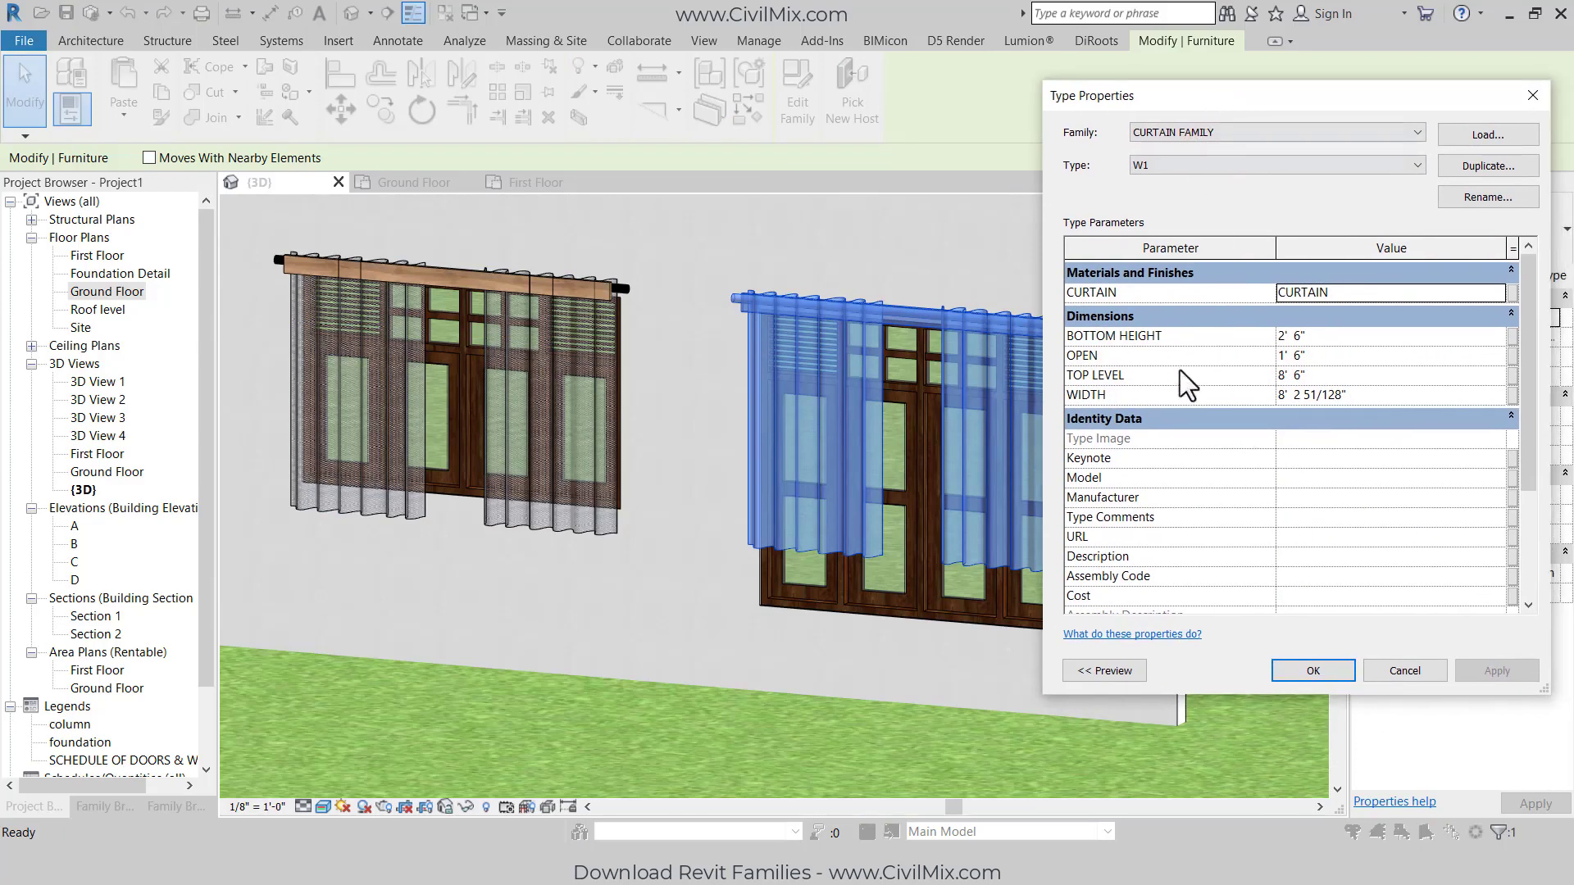
left_click(1340, 338)
type("1")
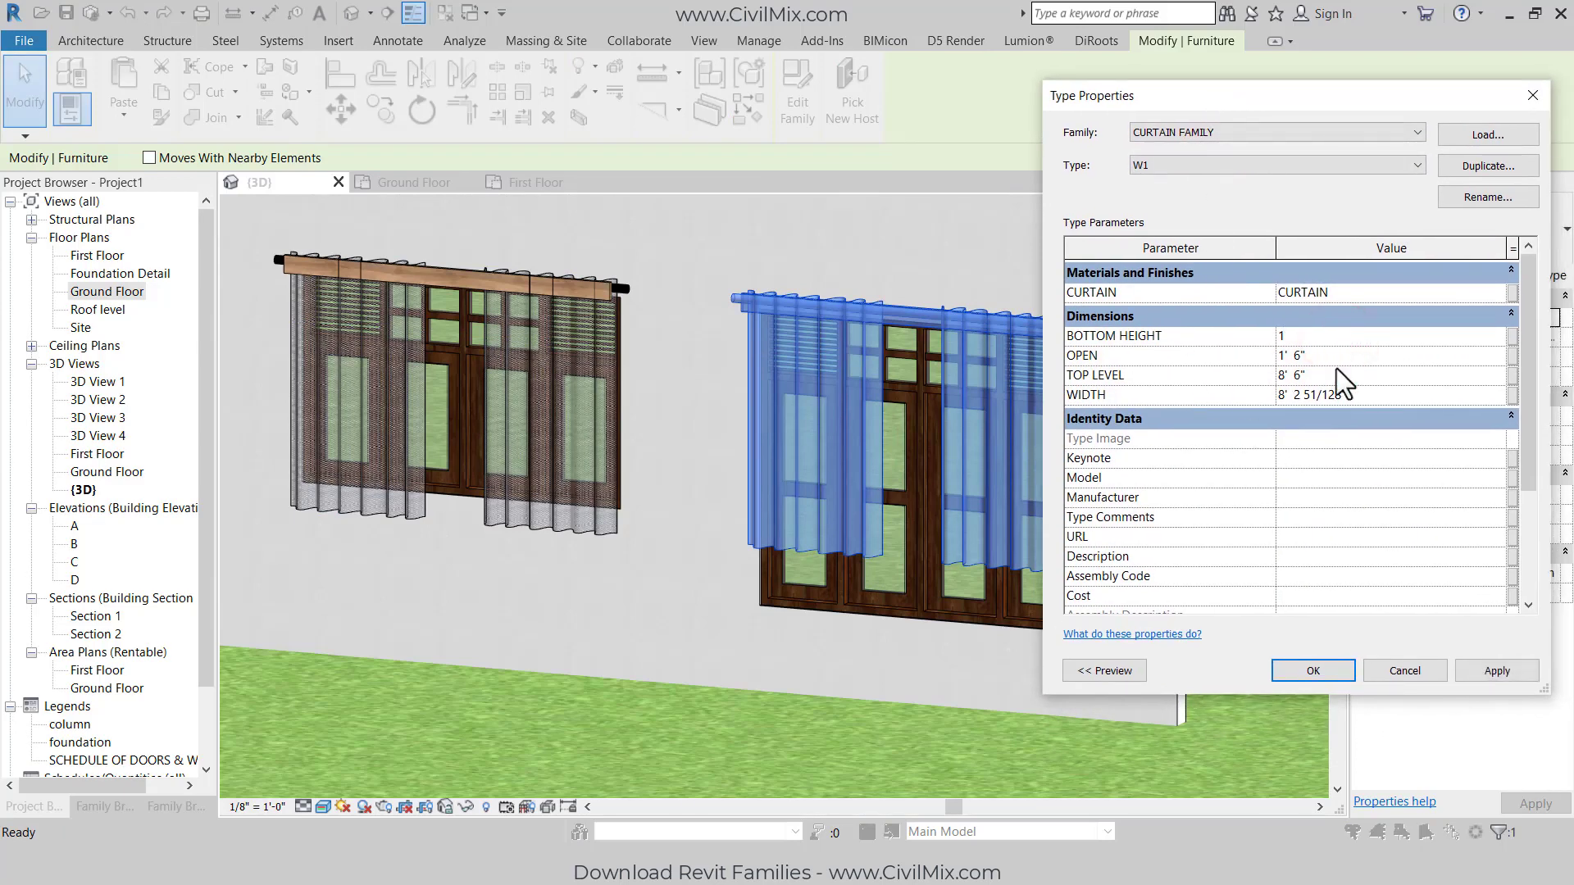
left_click(1482, 666)
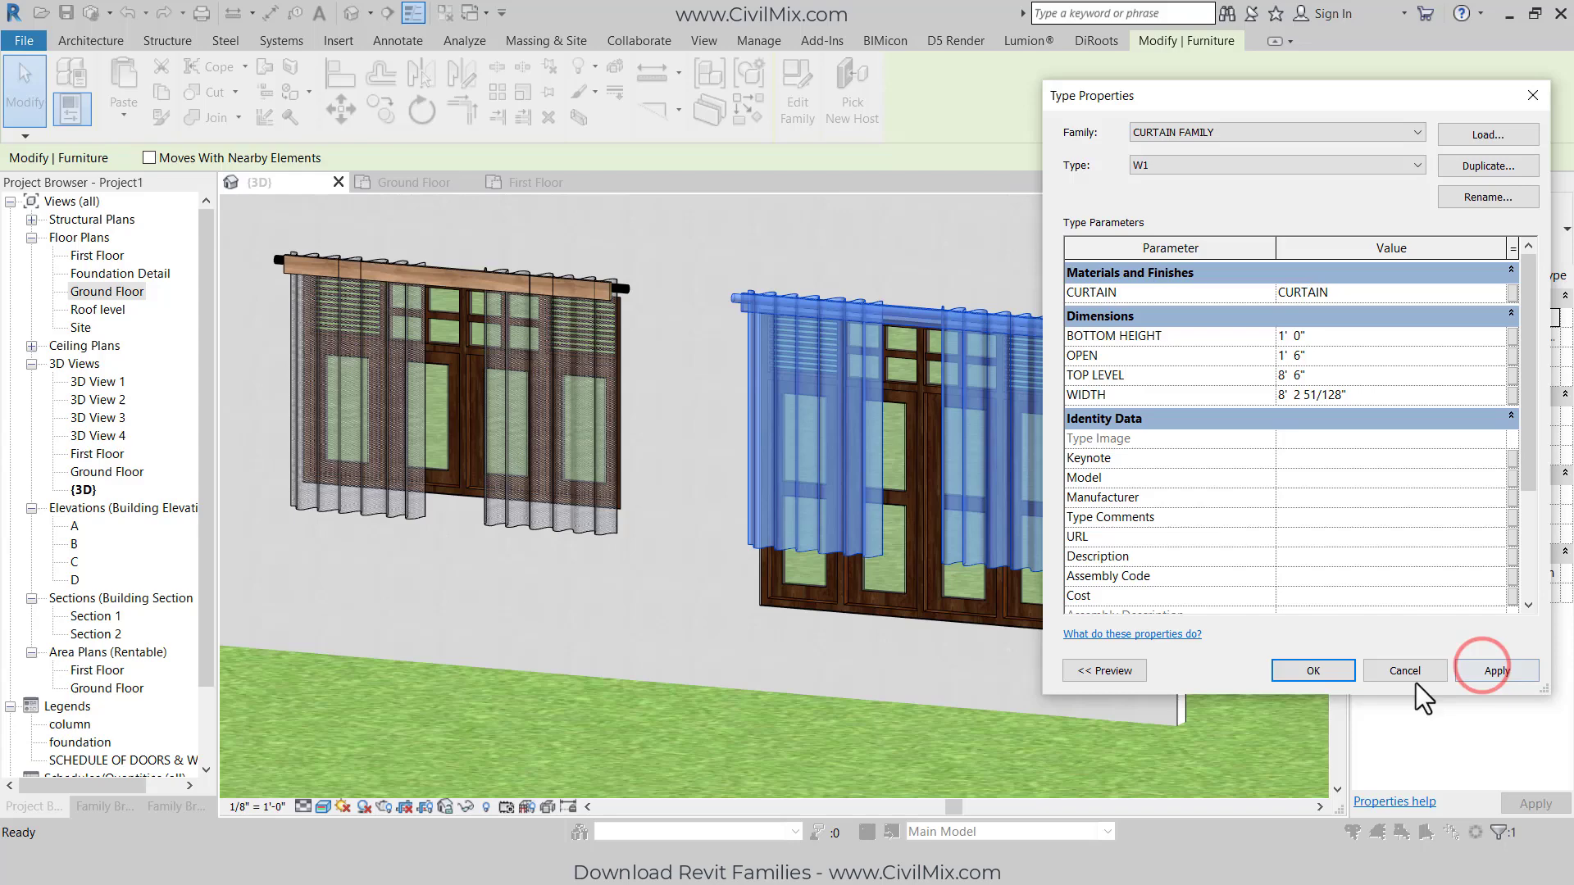
left_click(1293, 672)
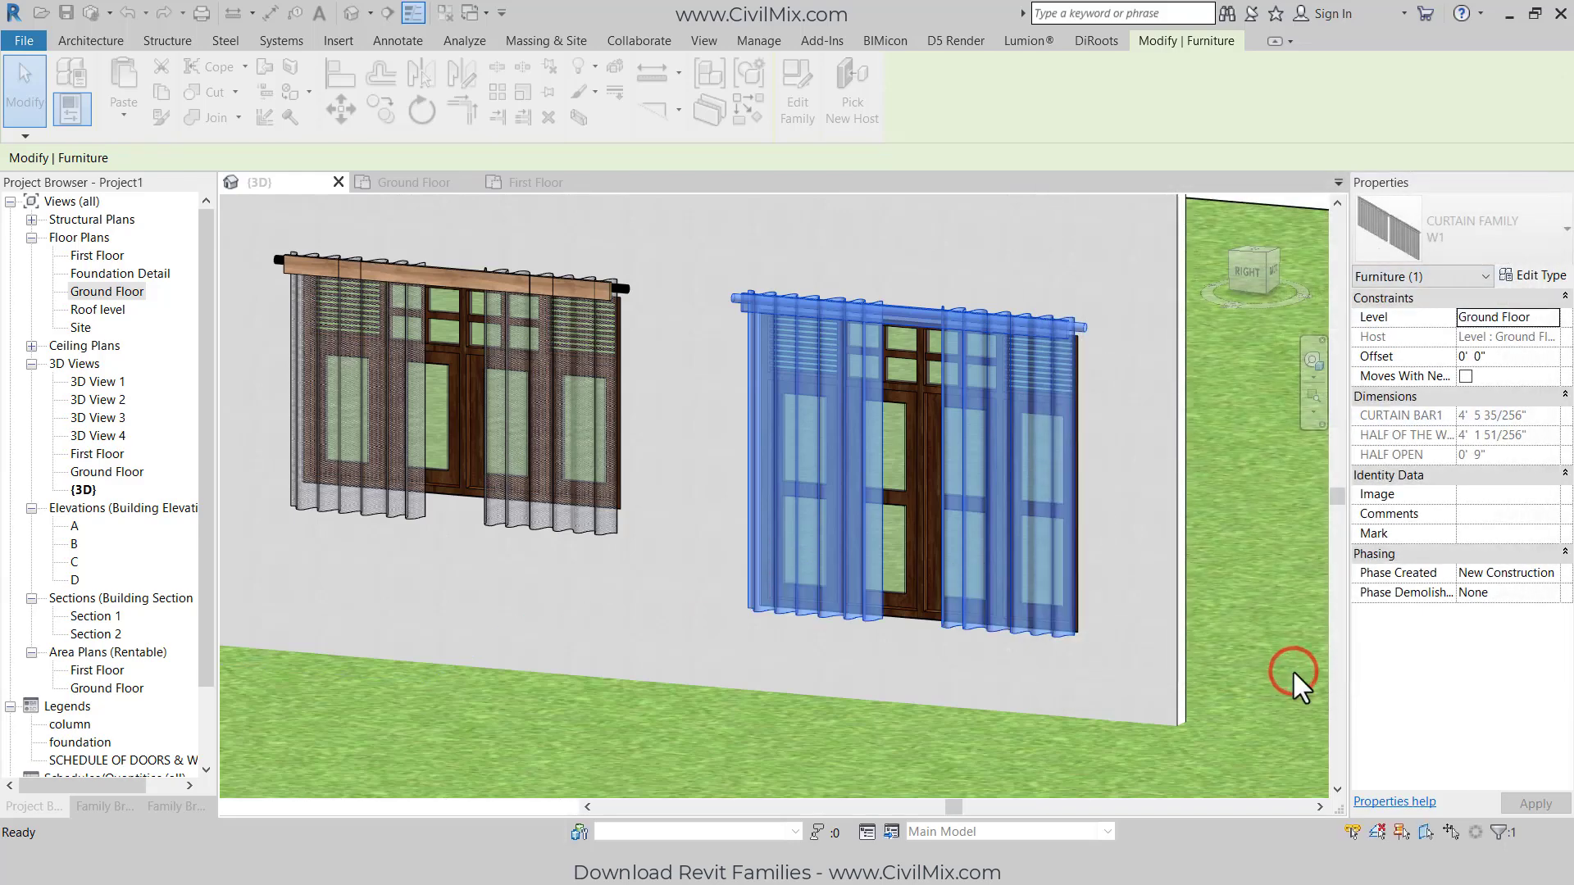
Step: Select the left window's curtain and set the W1 type's WIDTH to 6' 6"
middle_click_drag(521, 637, 994, 724)
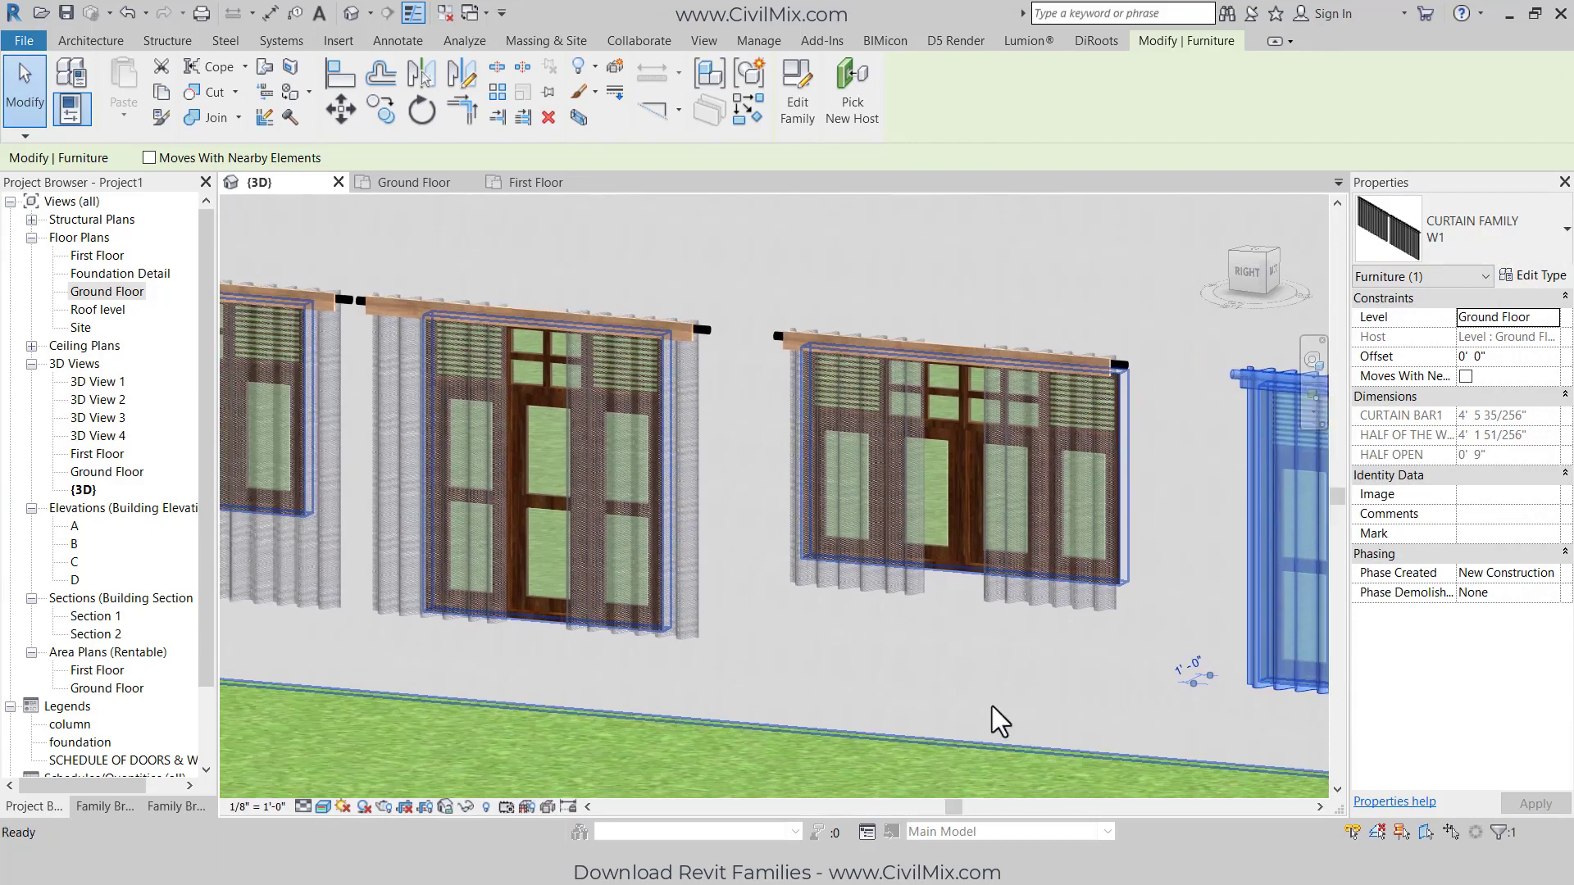
left_click(627, 400)
left_click(1541, 276)
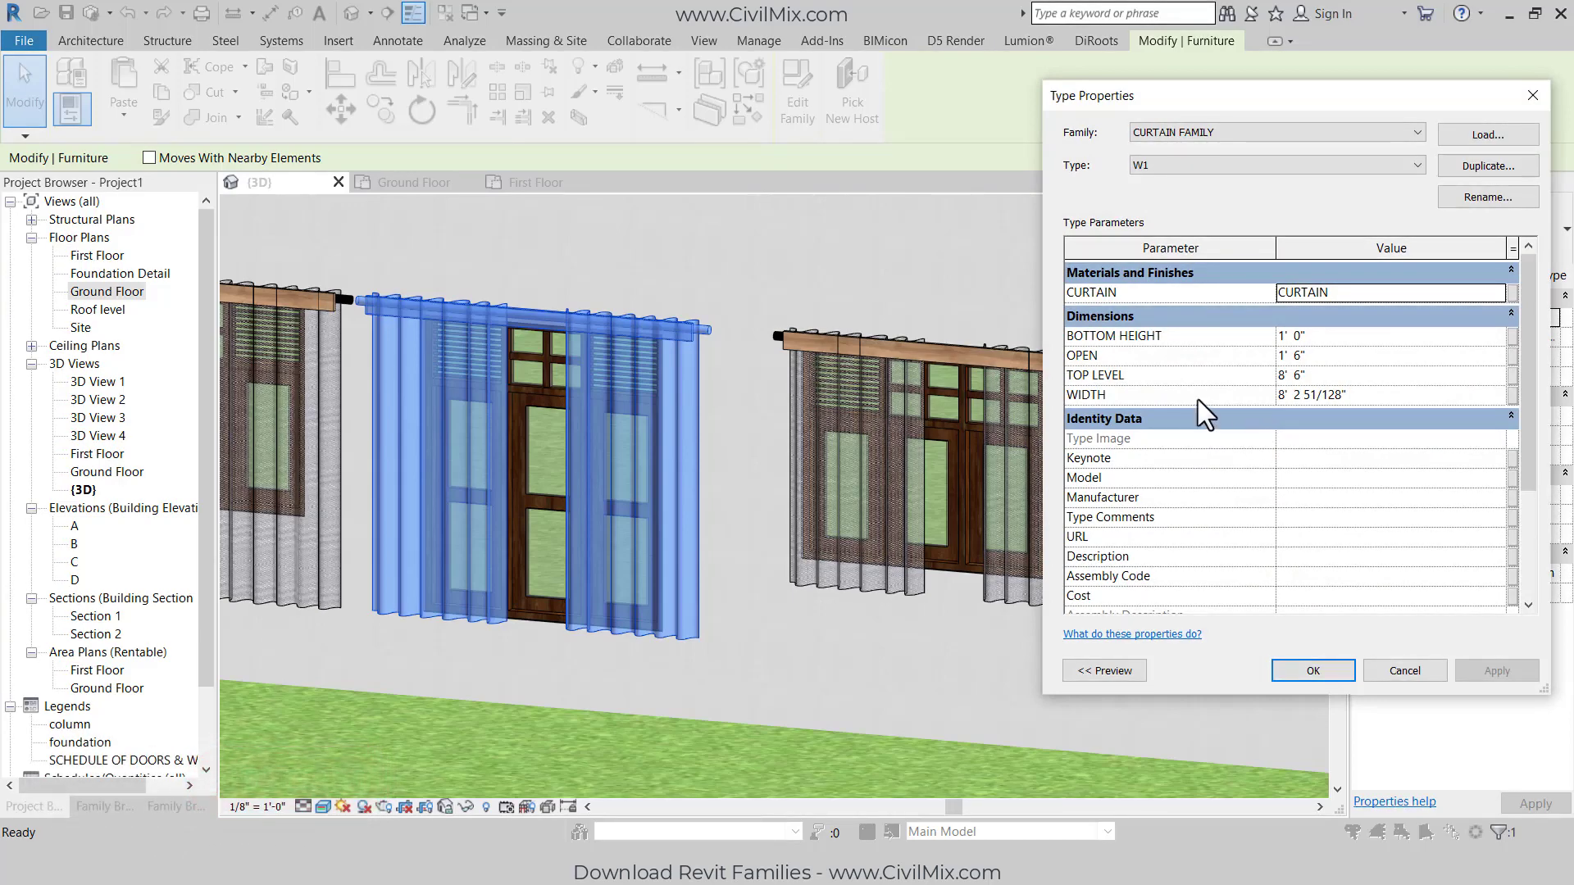
left_click(1367, 397)
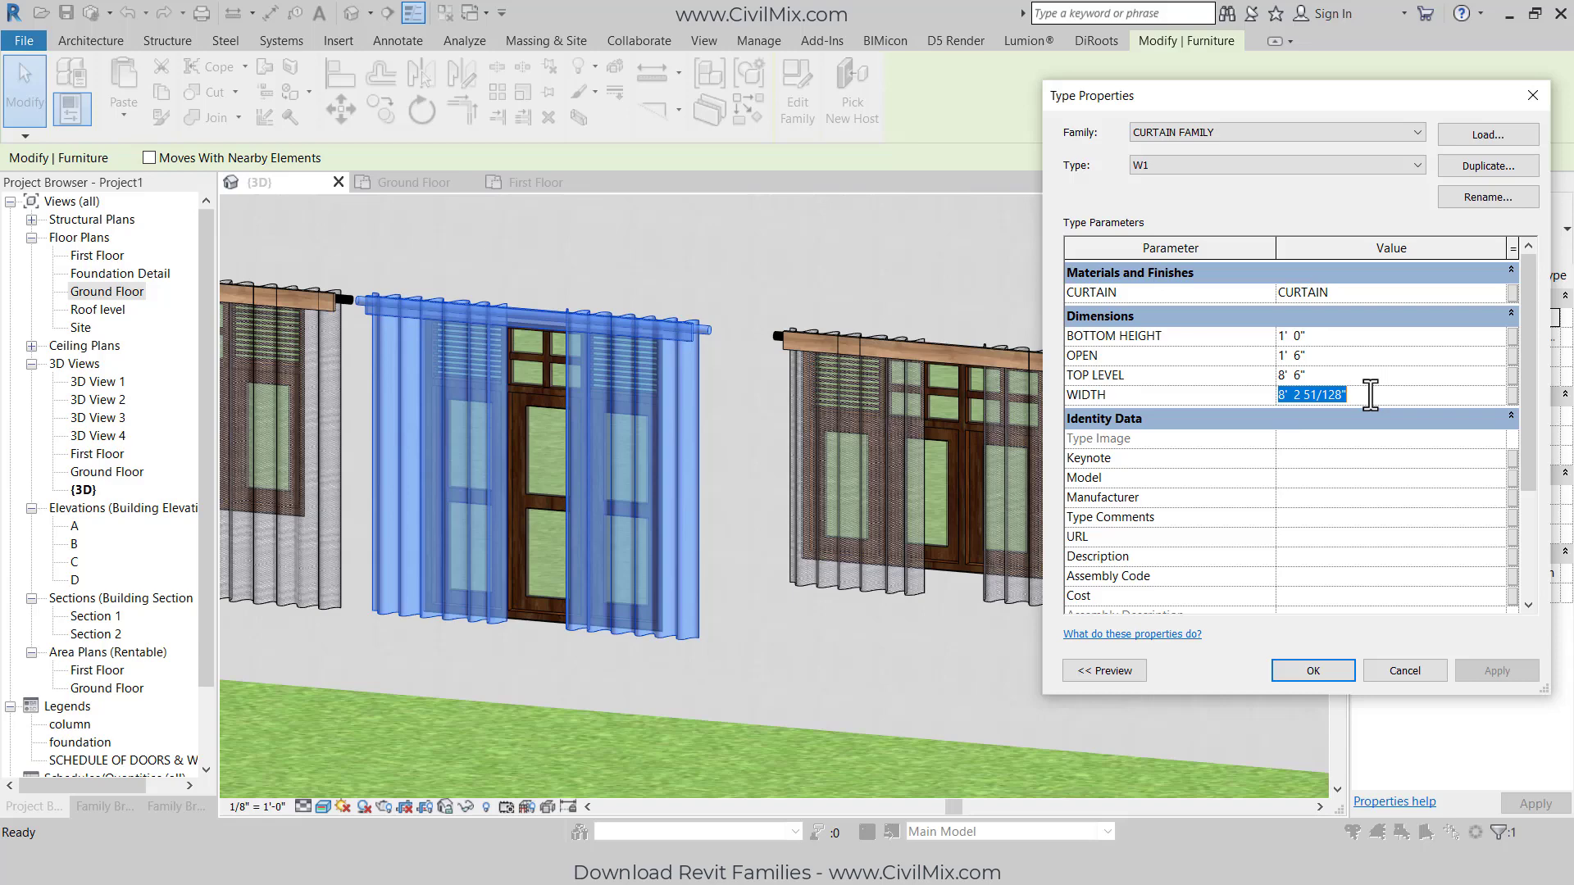
type("6.5")
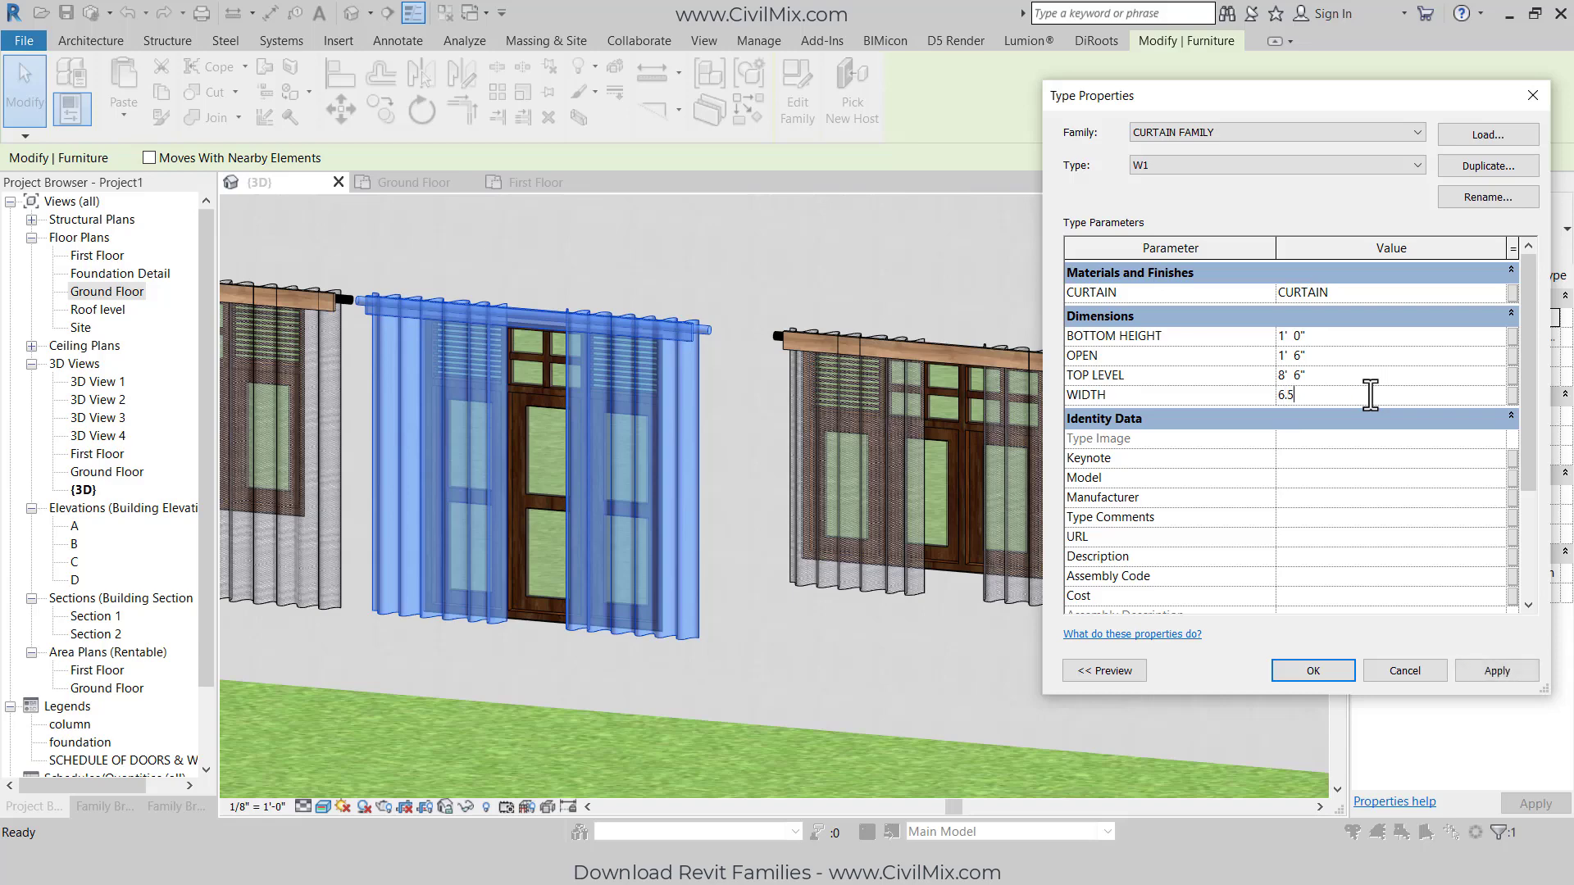
left_click(1484, 670)
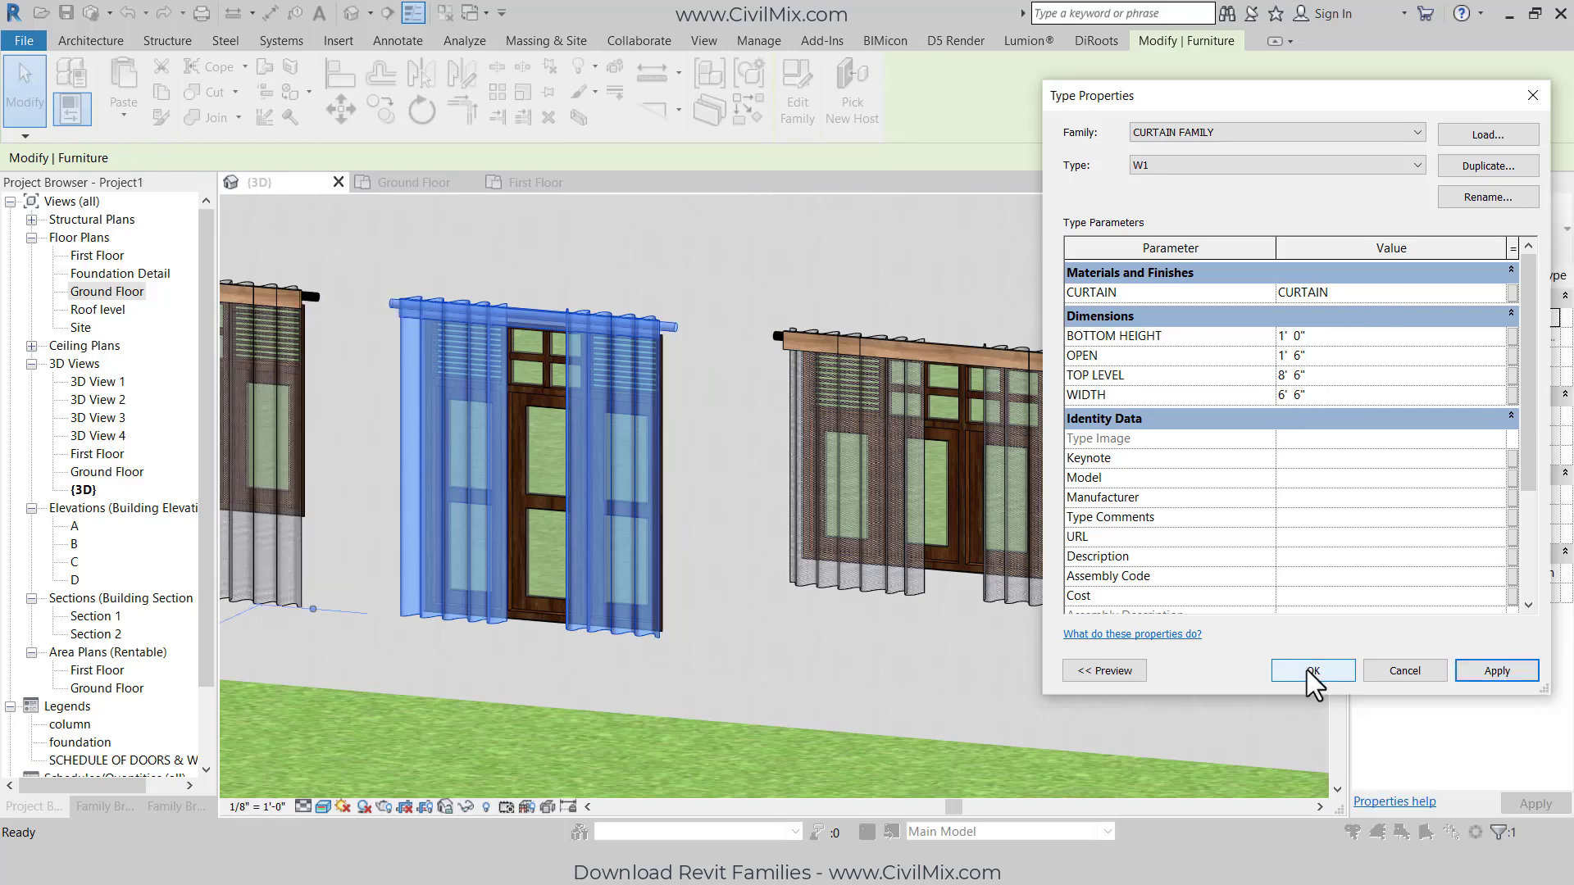
left_click(1313, 671)
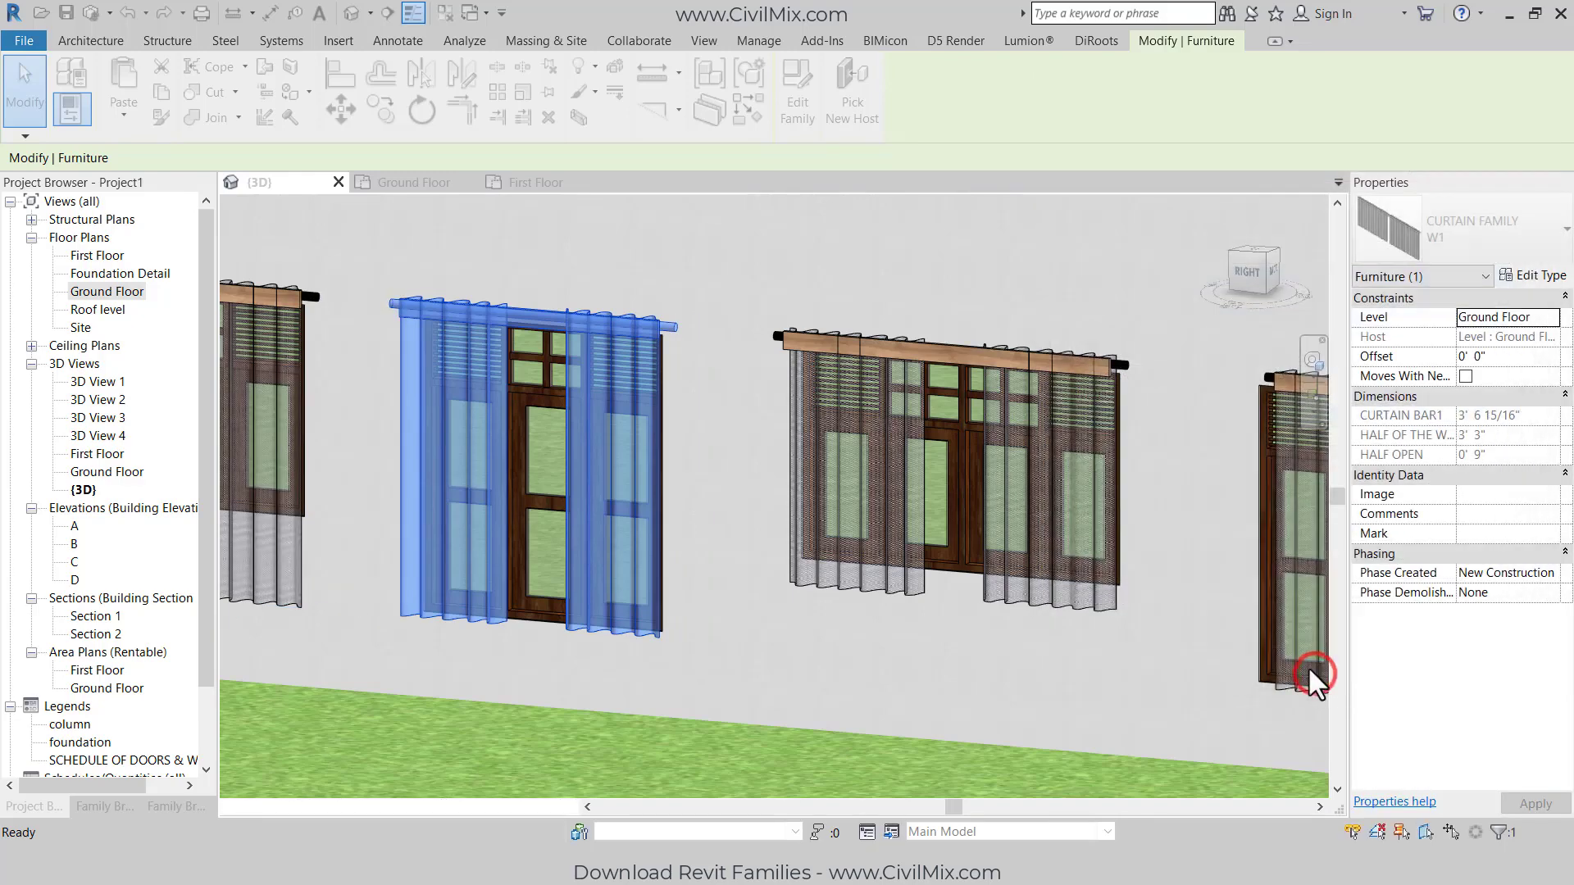
Step: Select the middle window's curtain and duplicate its W1 type as a new type W3
middle_click_drag(404, 595, 534, 570)
left_click(528, 543)
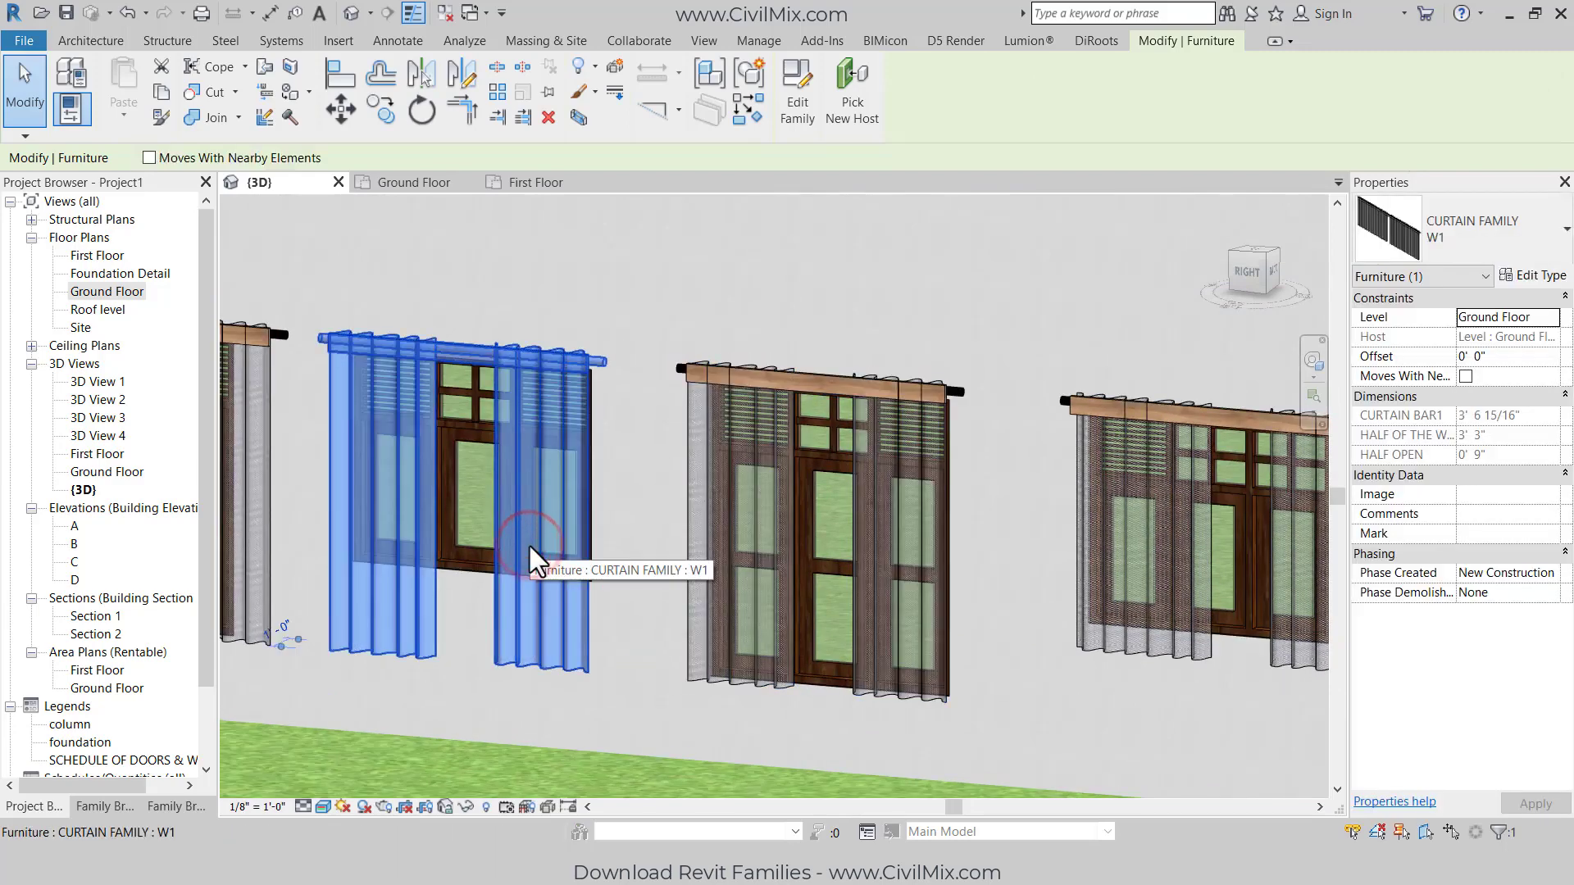
left_click(749, 489)
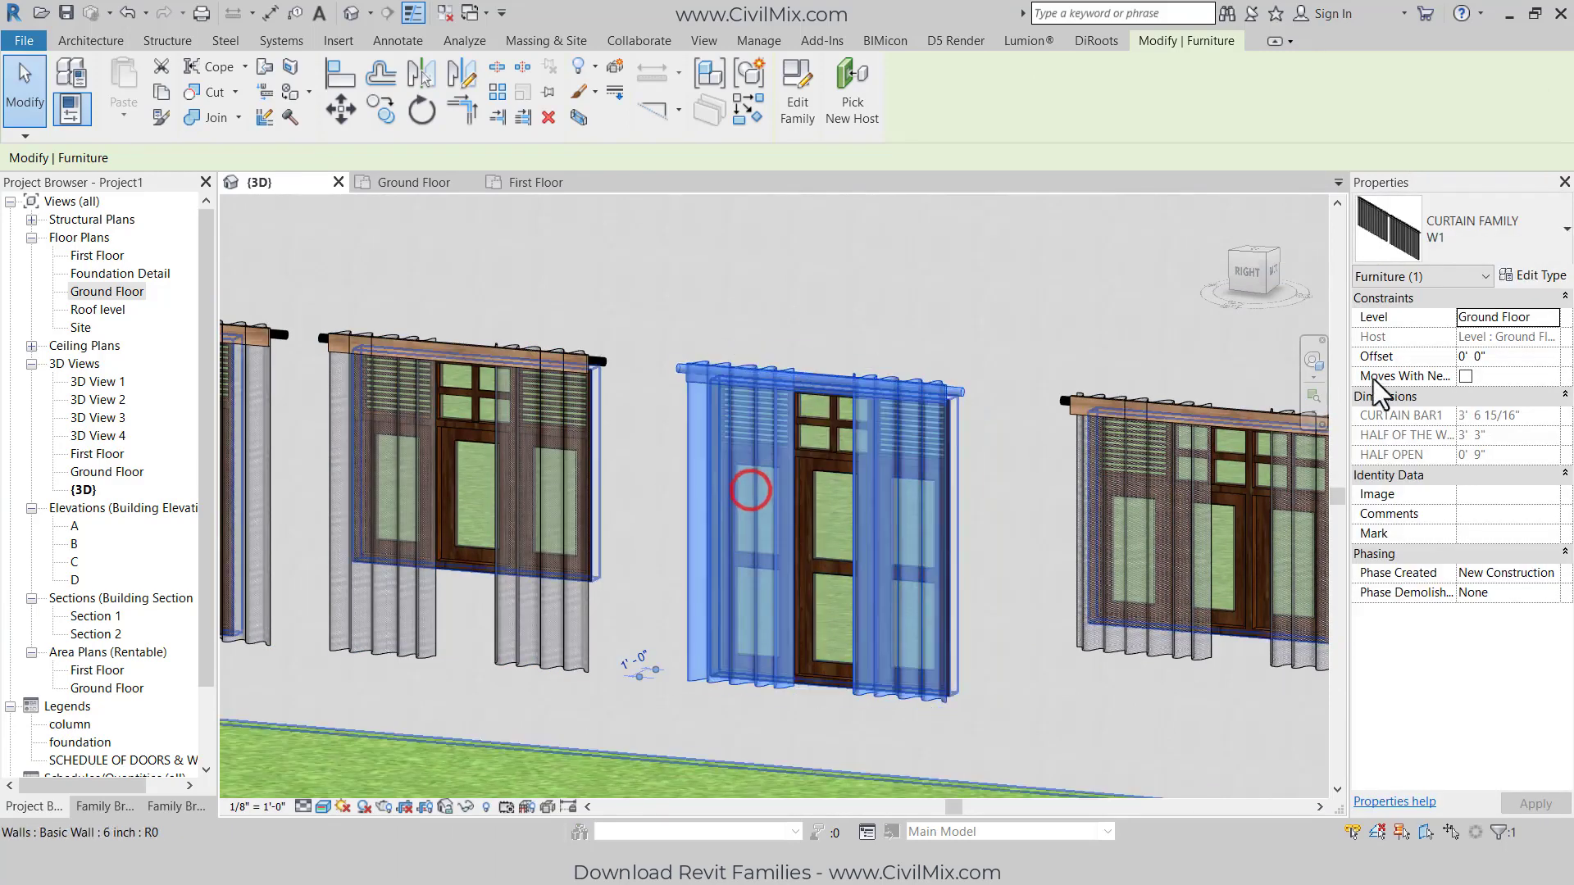
left_click(1515, 276)
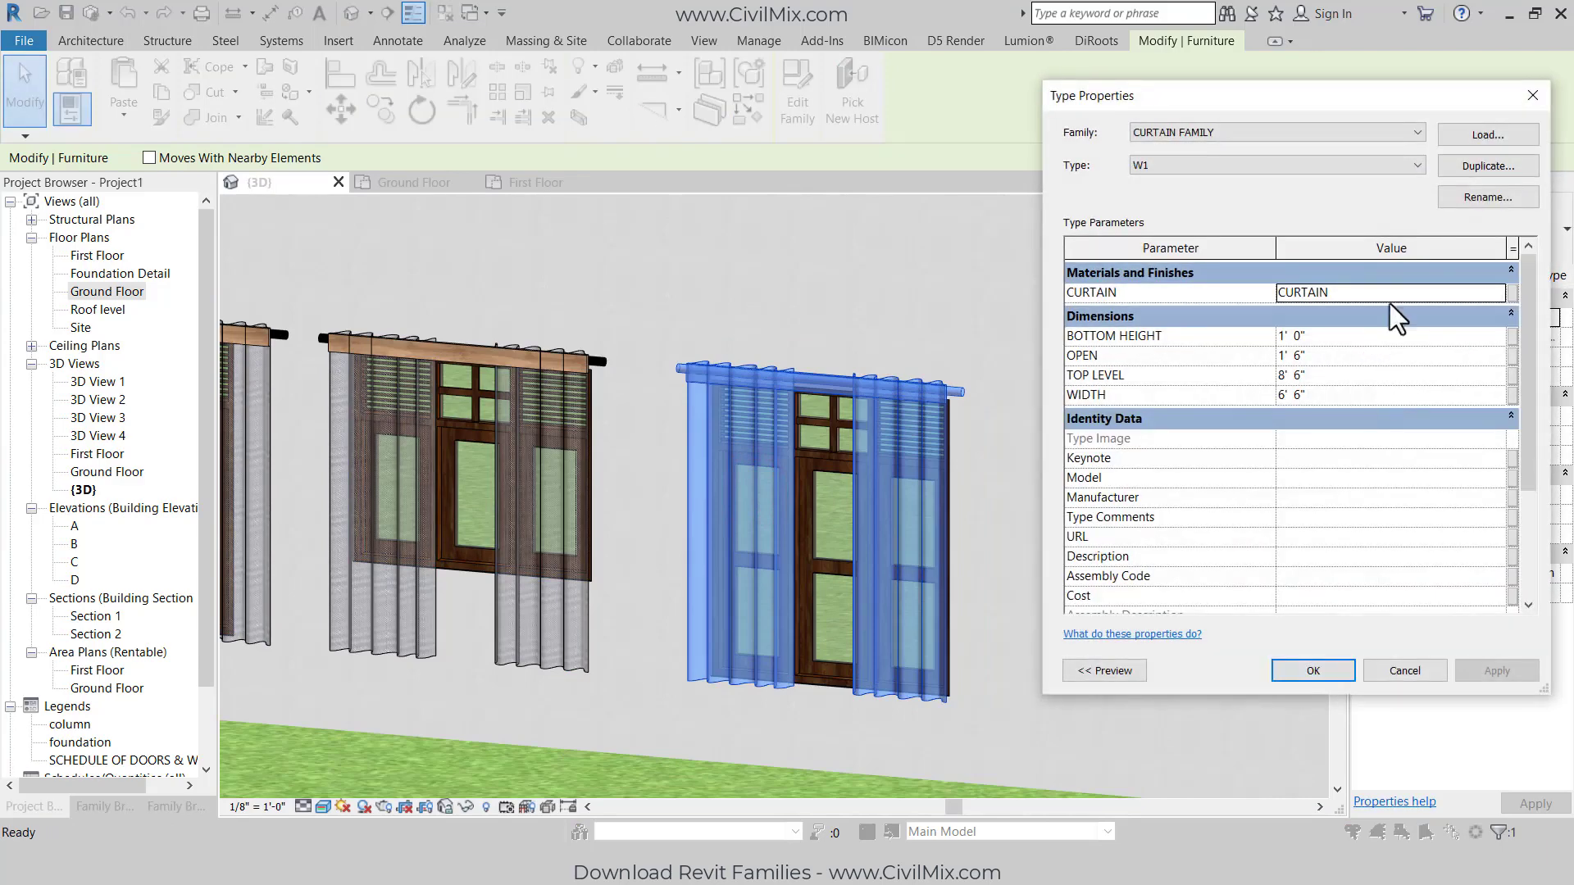
left_click(1461, 170)
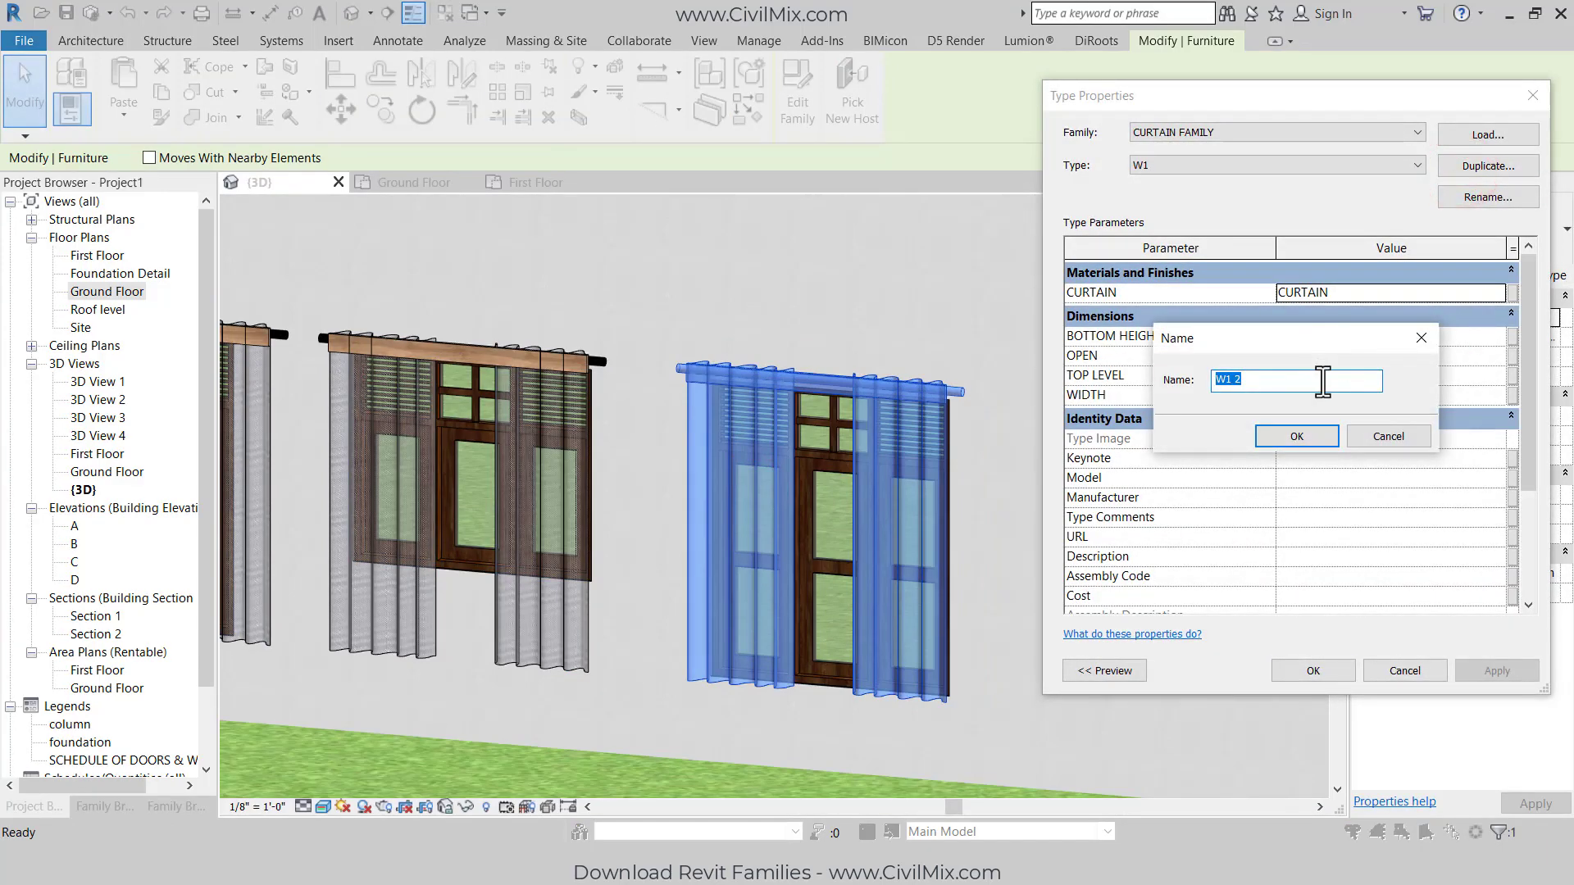
type("W")
type("1")
left_click(1297, 436)
left_click(1326, 672)
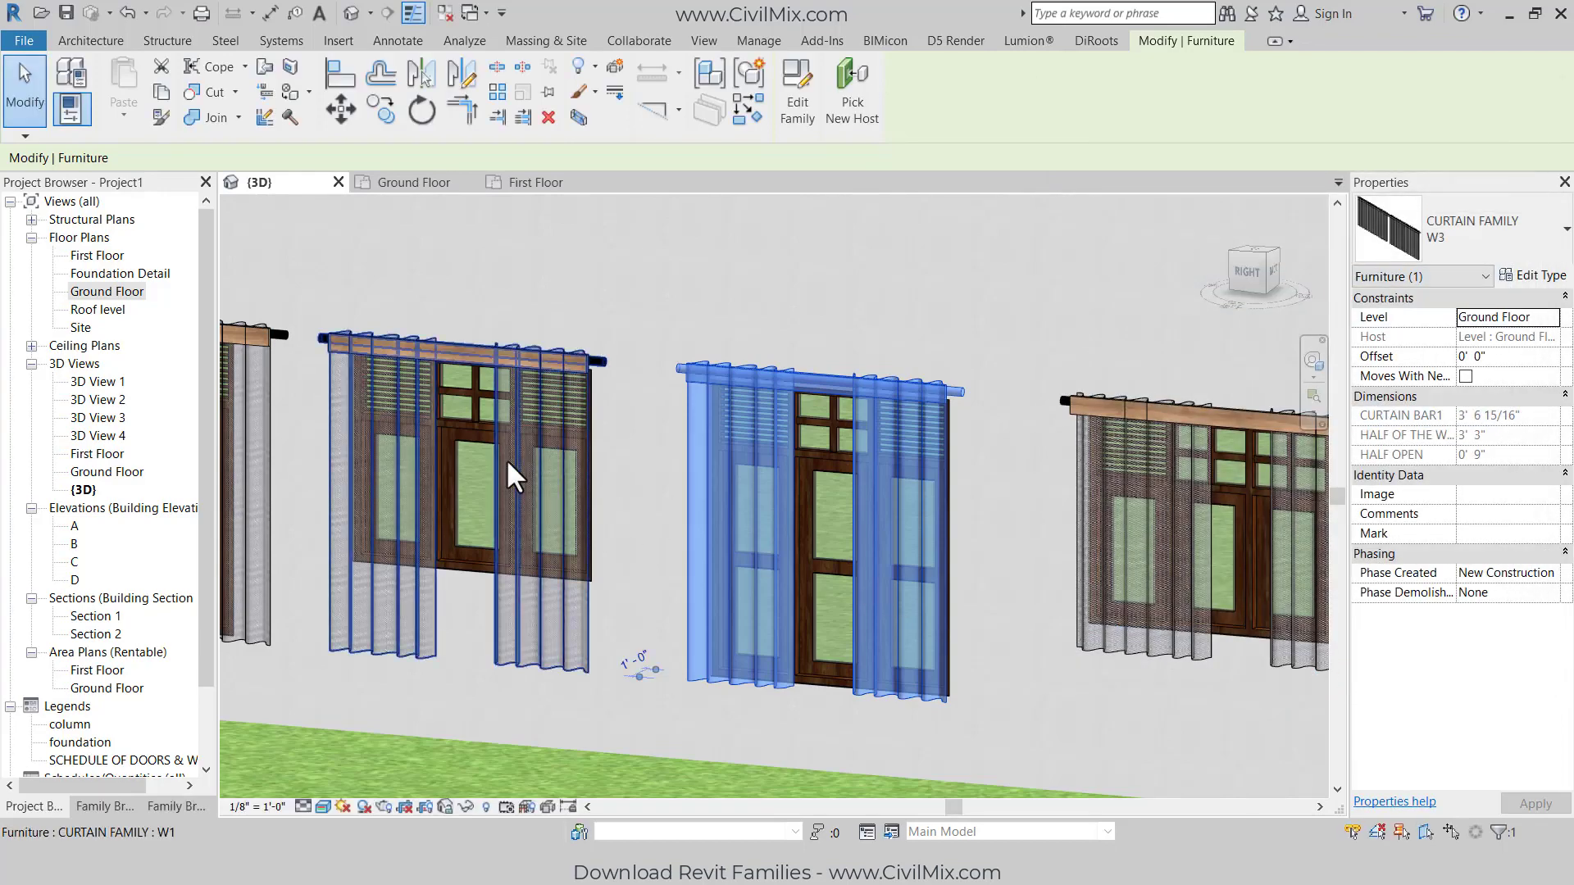
Step: Select the middle curtain and set its type's BOTTOM HEIGHT to 2' 6" and OPEN to 1' 0"
left_click(505, 459)
left_click(737, 486)
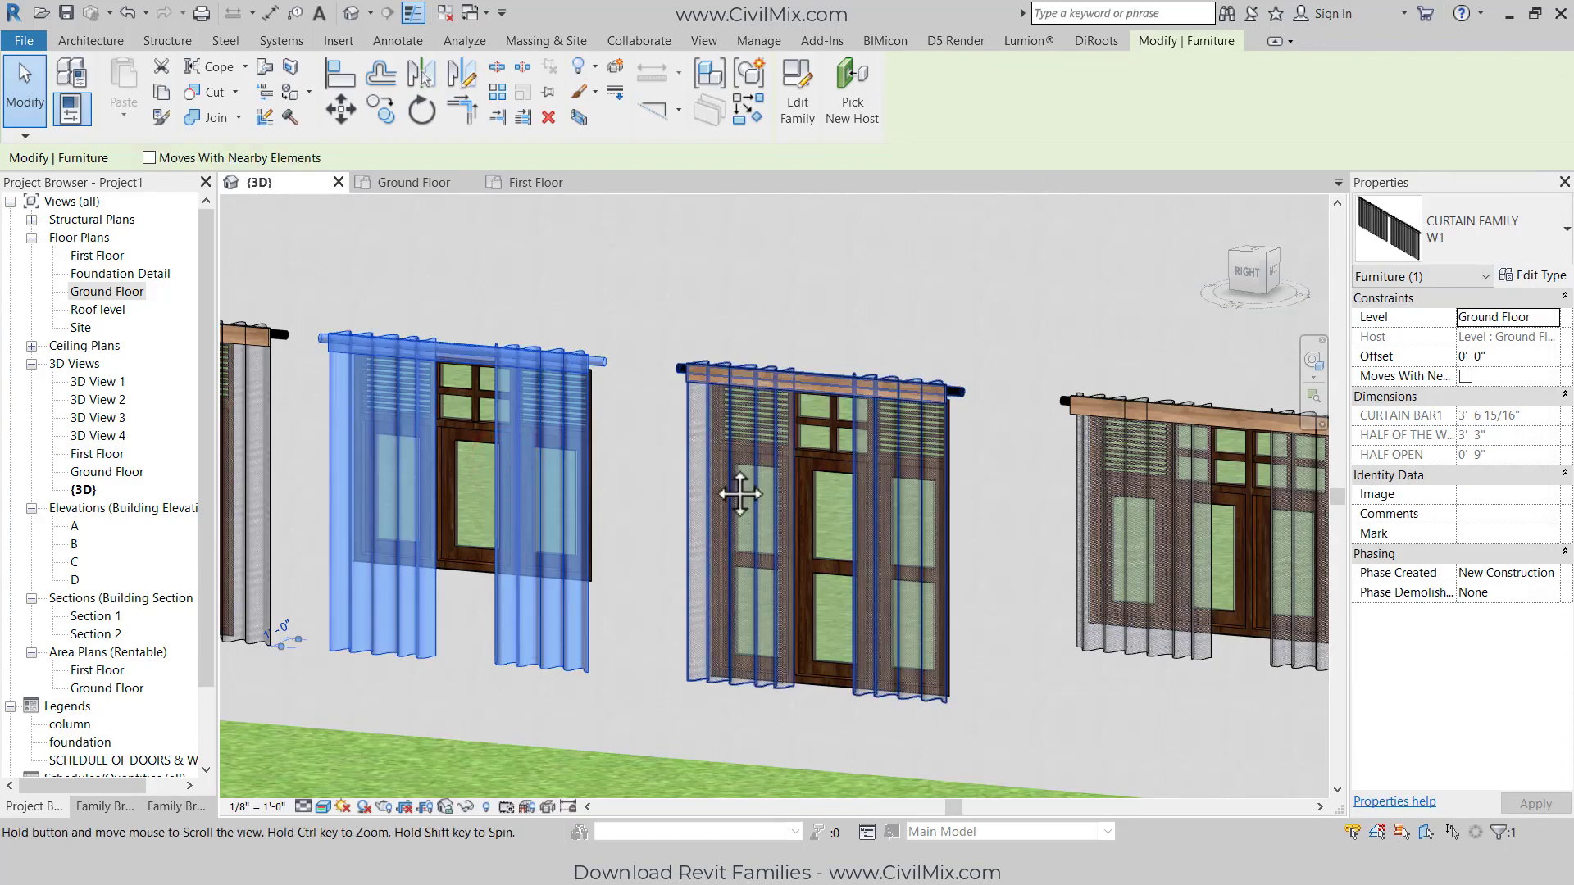
middle_click_drag(738, 485, 832, 495)
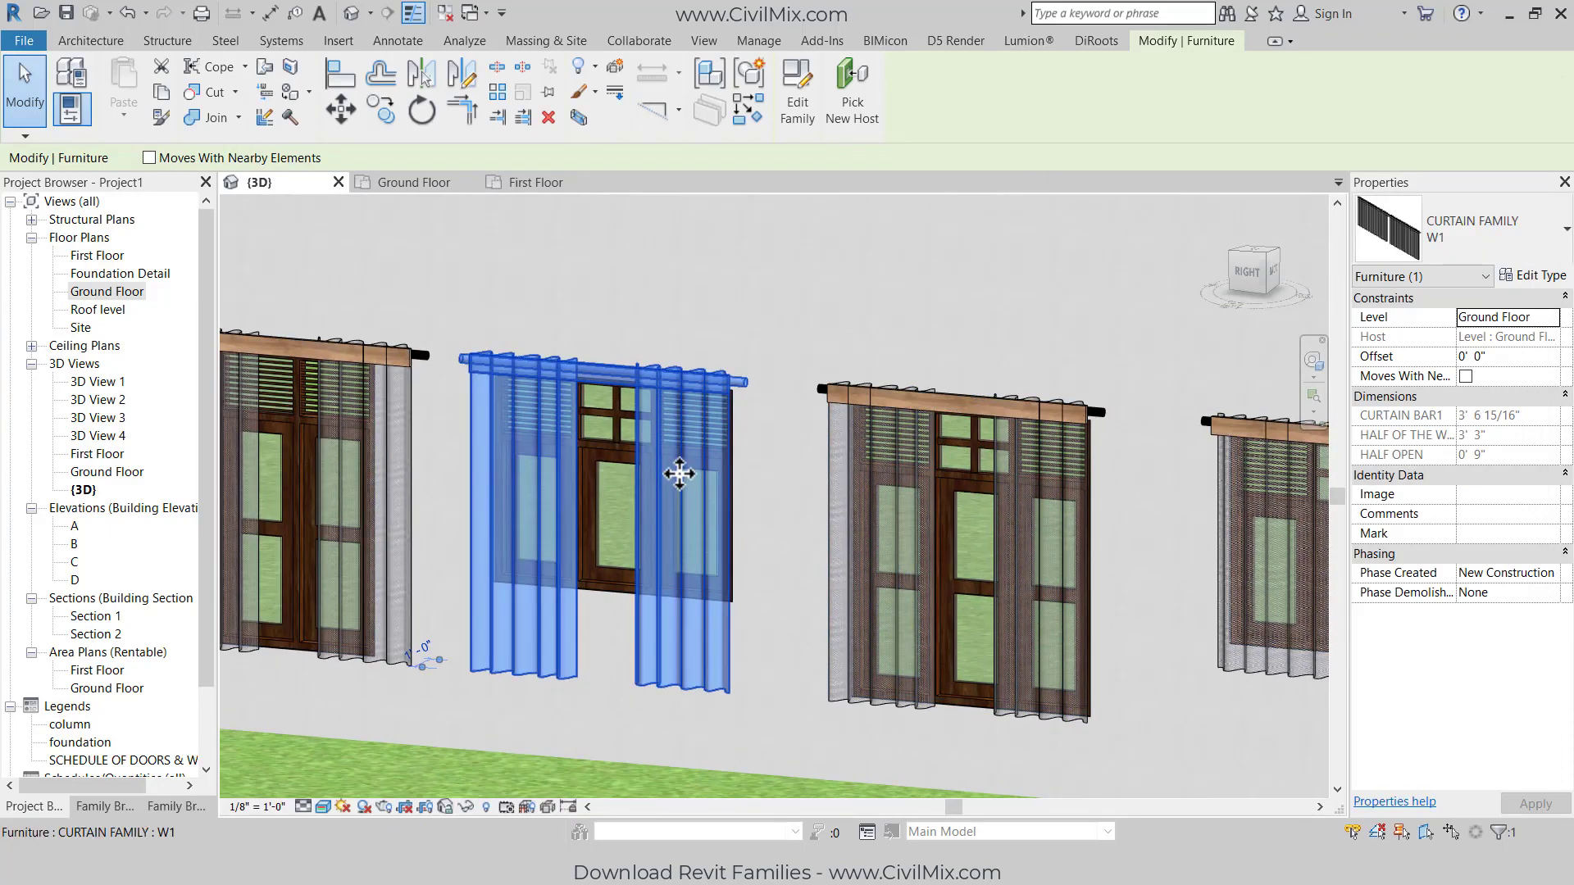
left_click(1540, 279)
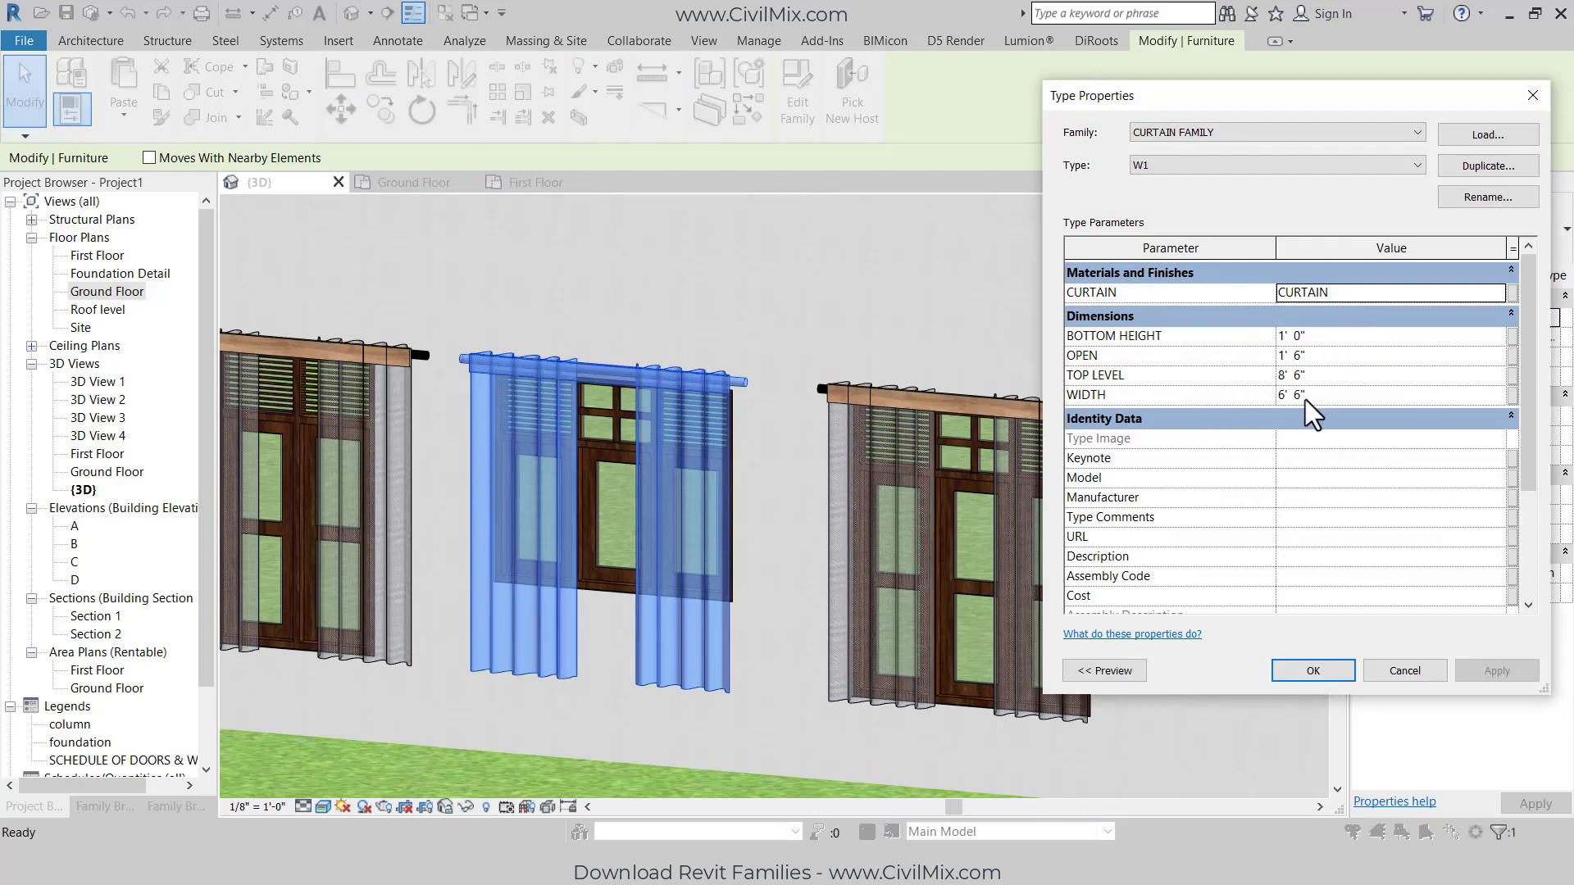
left_click(1336, 336)
type("2.5")
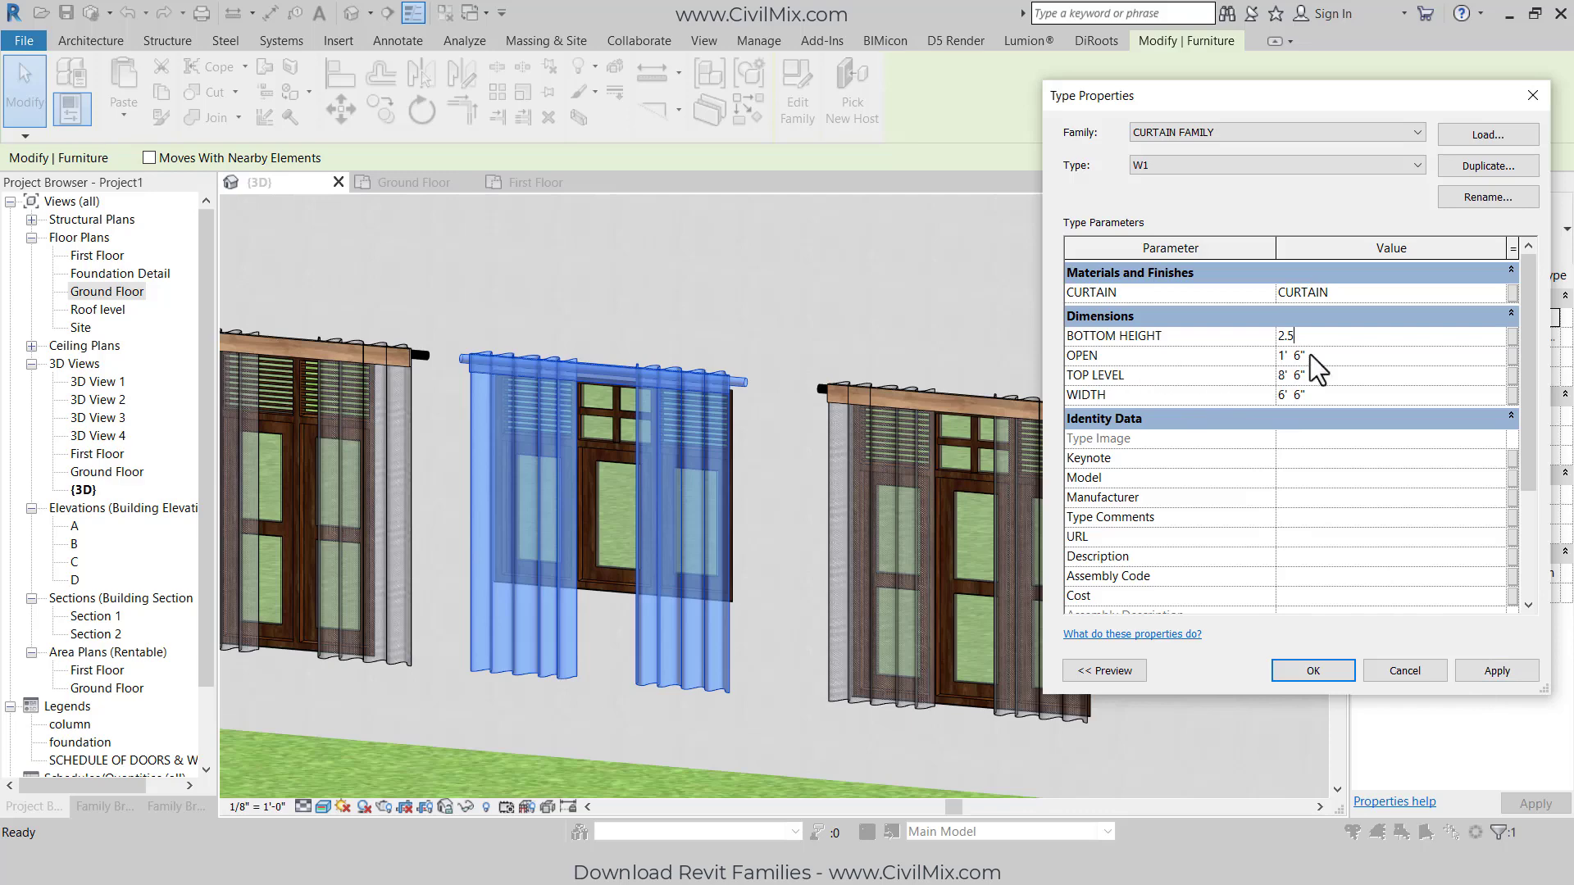
left_click(1340, 355)
type("1")
left_click(1496, 670)
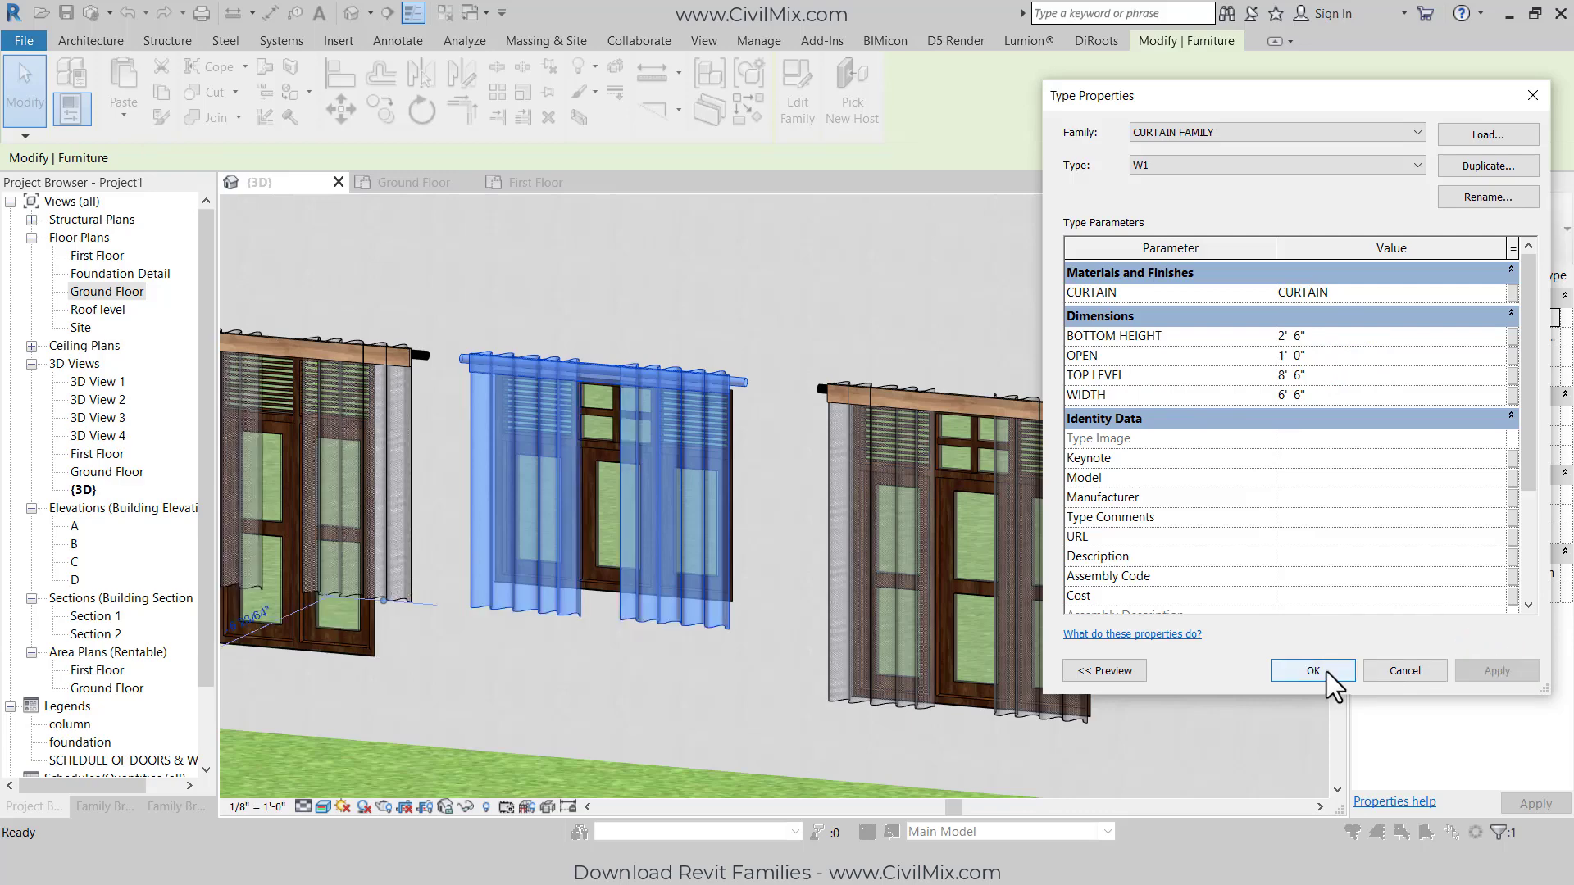
Step: Duplicate the curtain type as W4 and close Type Properties
left_click(1461, 173)
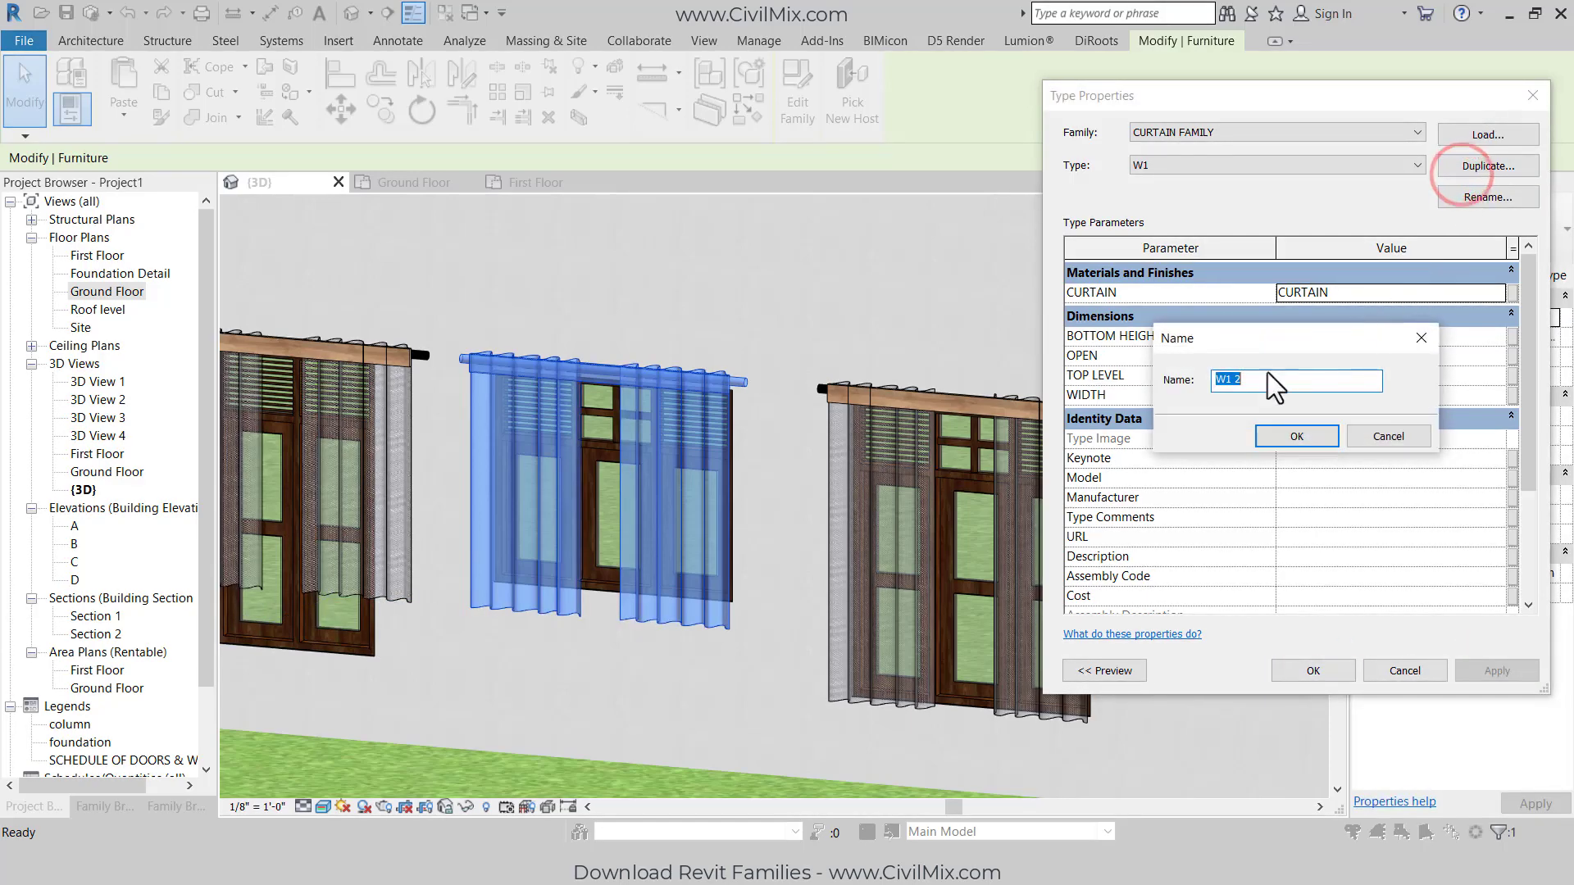
type("W4")
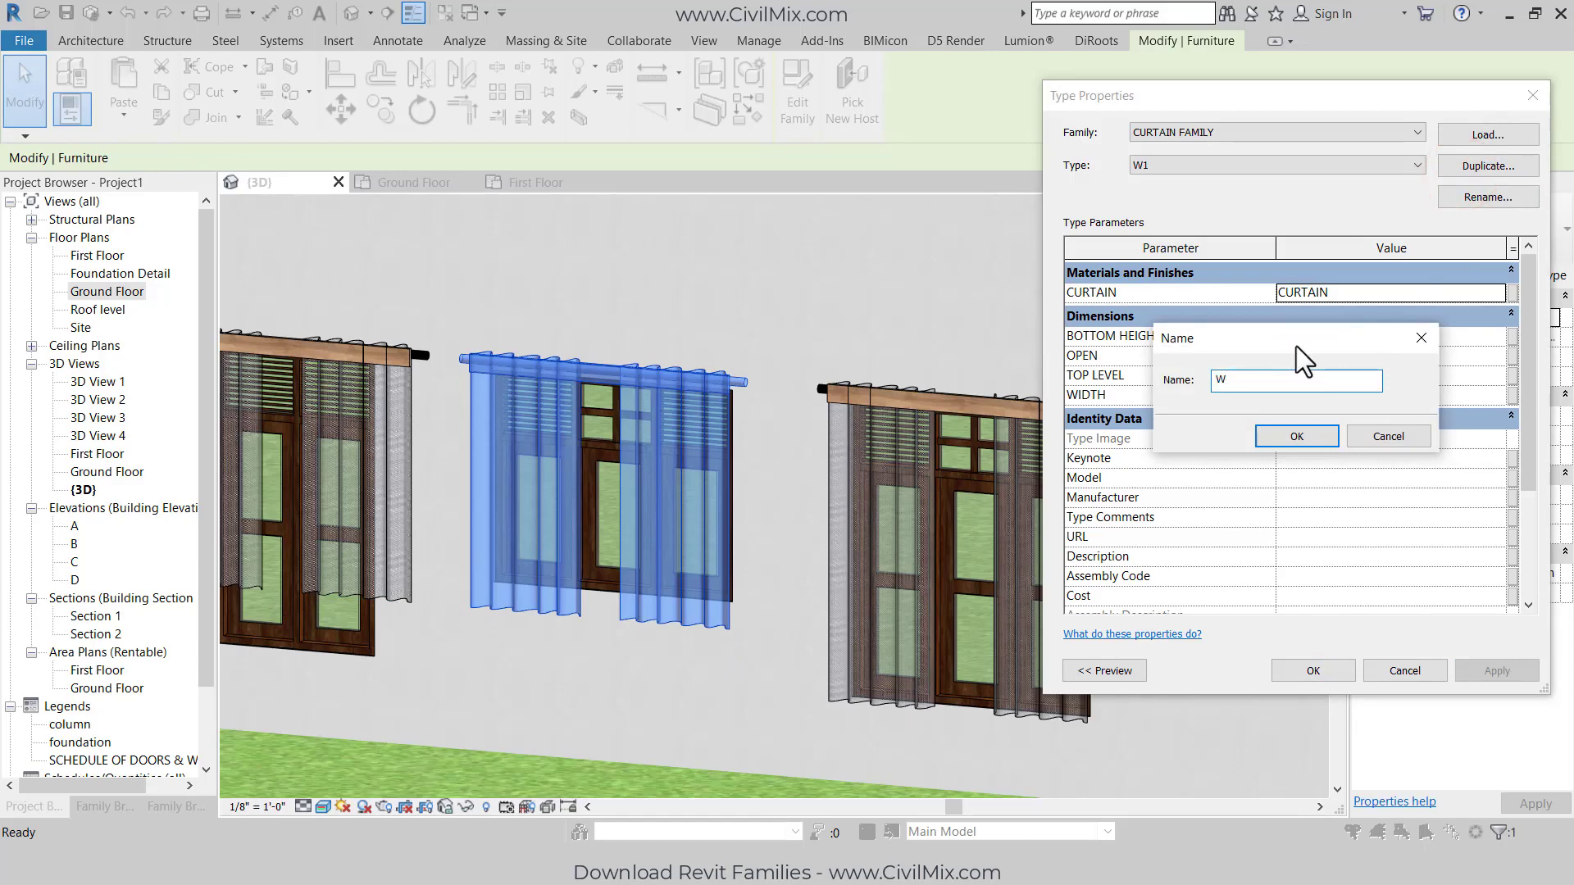
left_click(1275, 433)
left_click(1311, 670)
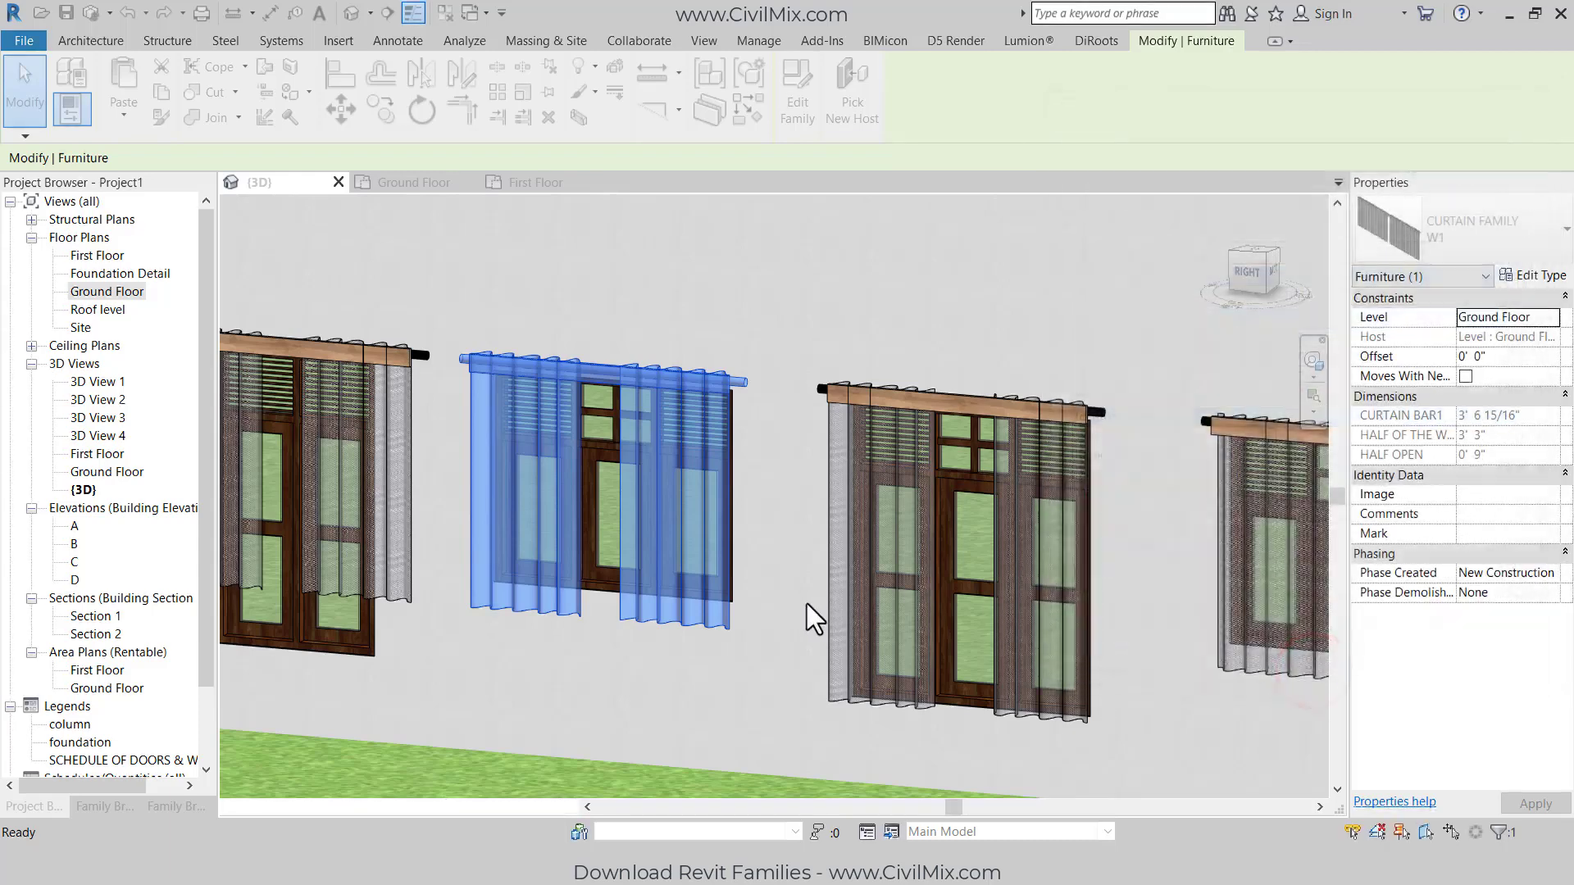
middle_click_drag(844, 619, 1126, 644)
Step: Give the second window's curtain type a 1' 0" bottom height and 4' 6" width
left_click(692, 513)
left_click(1532, 277)
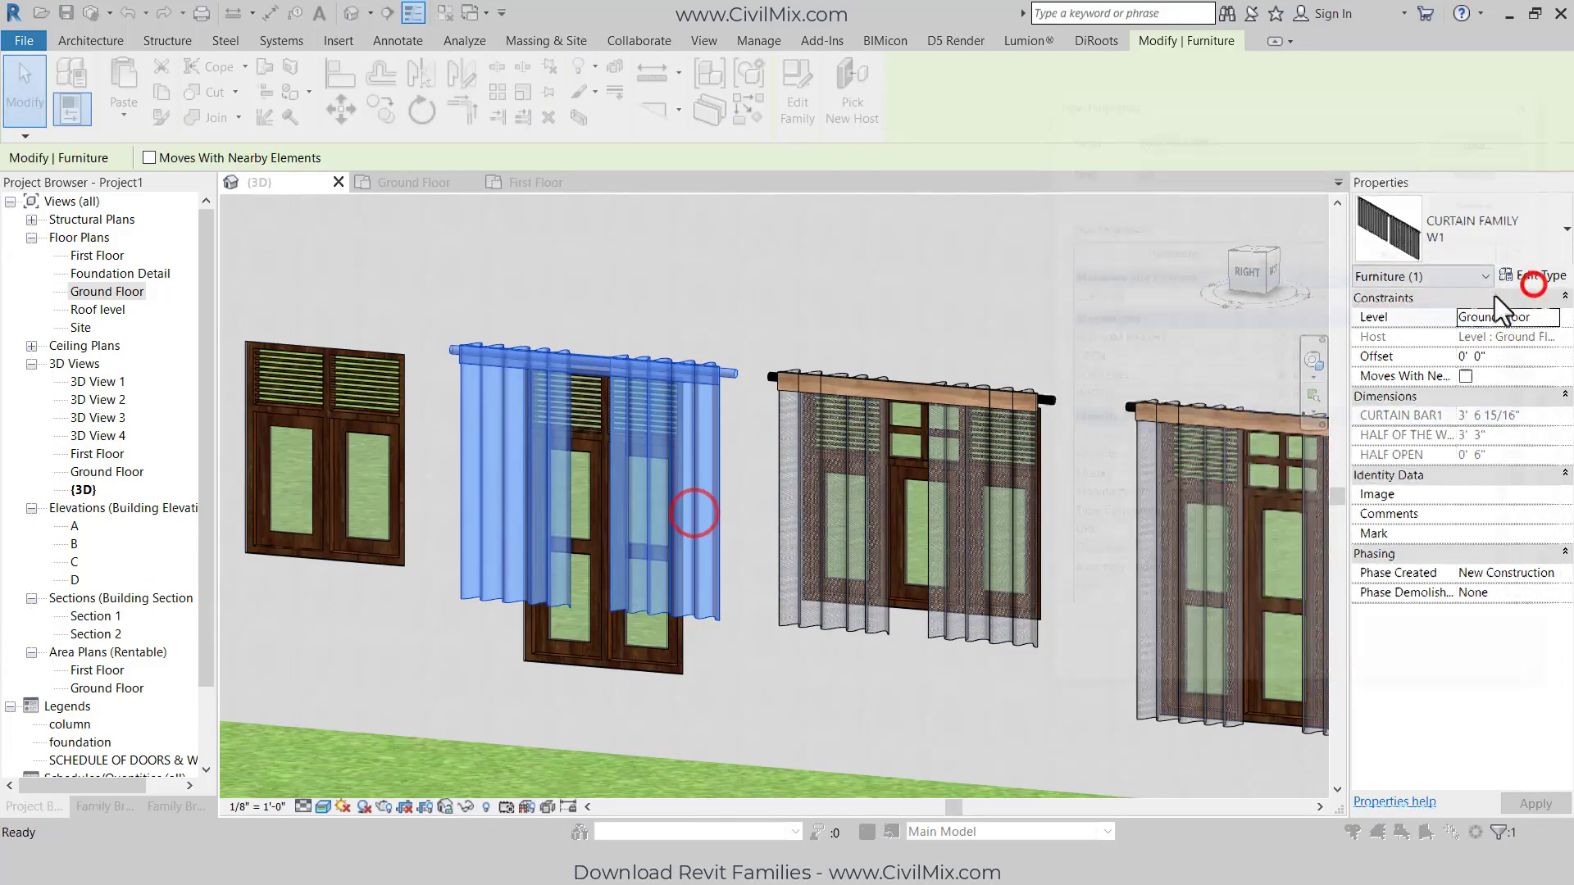
left_click(1336, 335)
type("1")
left_click(1344, 395)
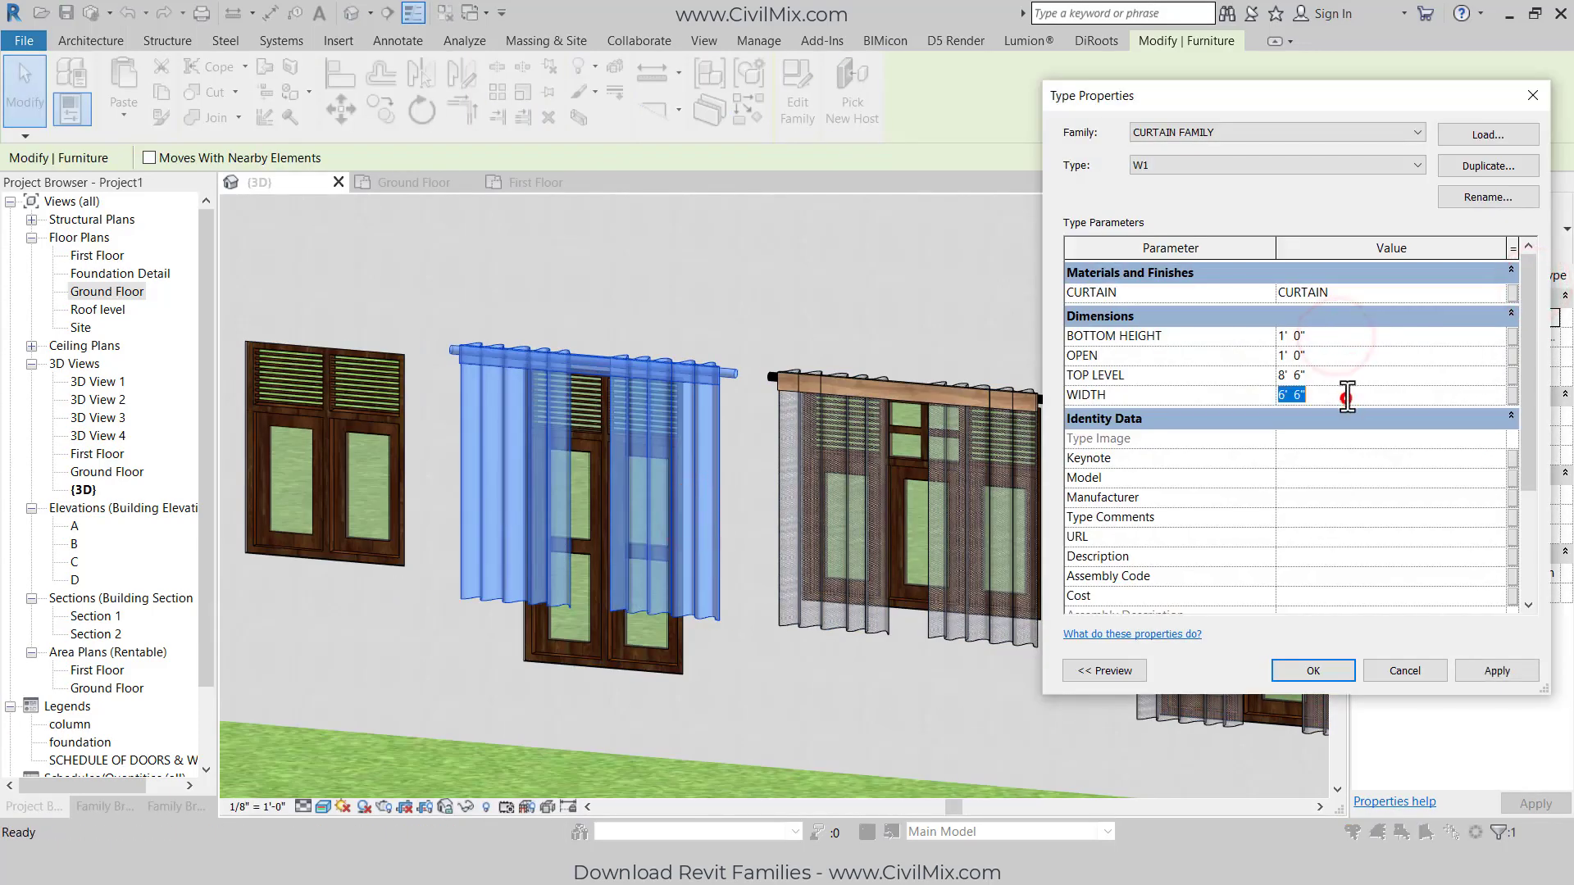
type("4 6")
left_click(1496, 670)
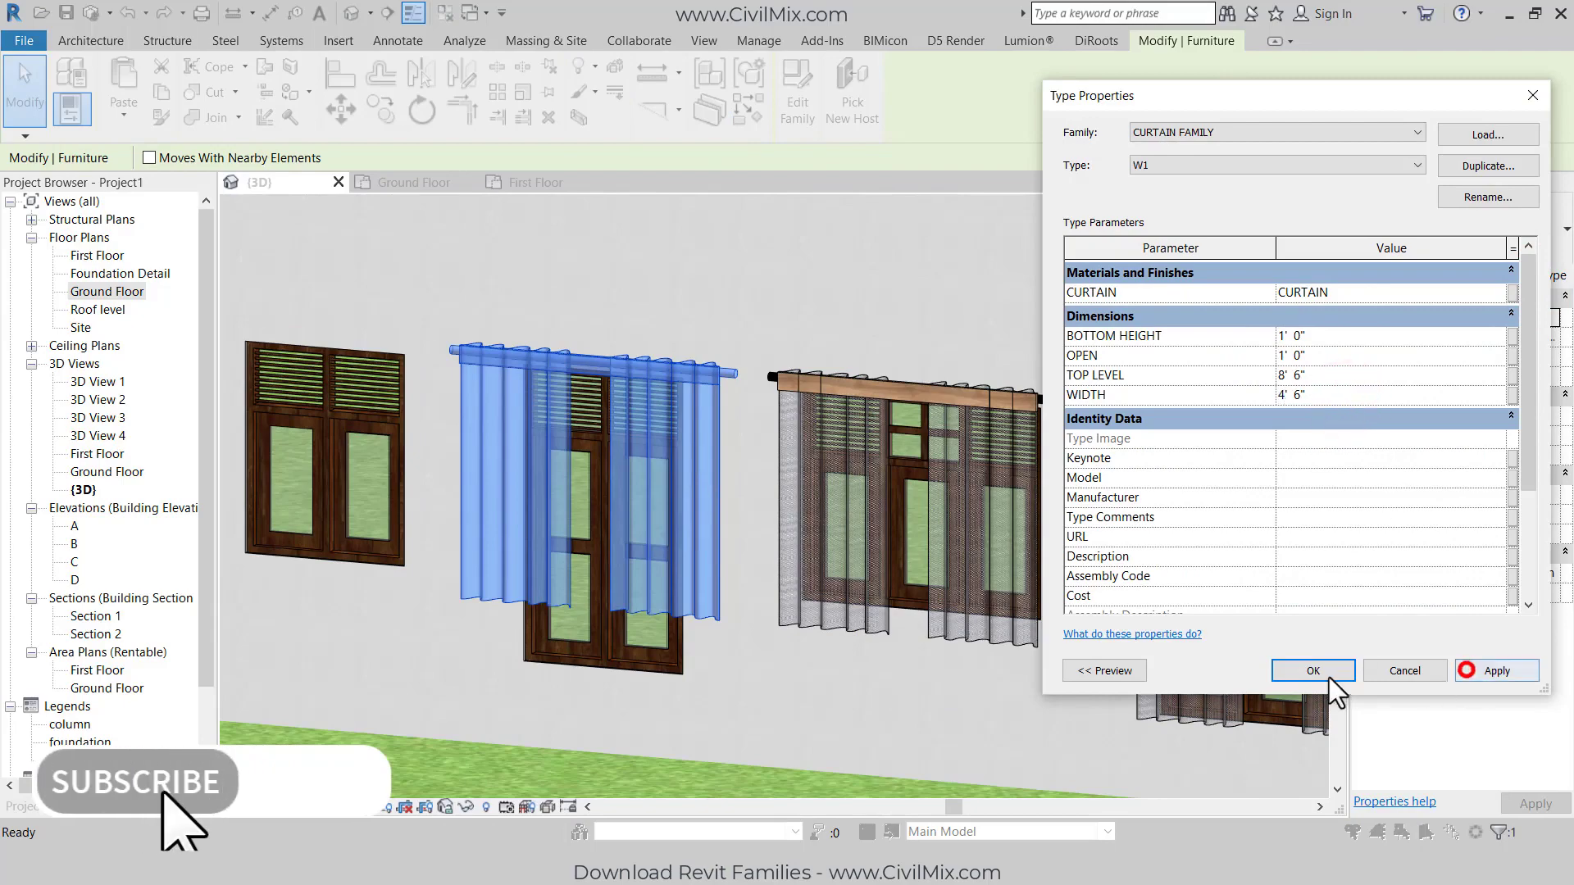
left_click(1320, 671)
scroll(799, 464, "down", 3)
scroll(1071, 509, "up", 5)
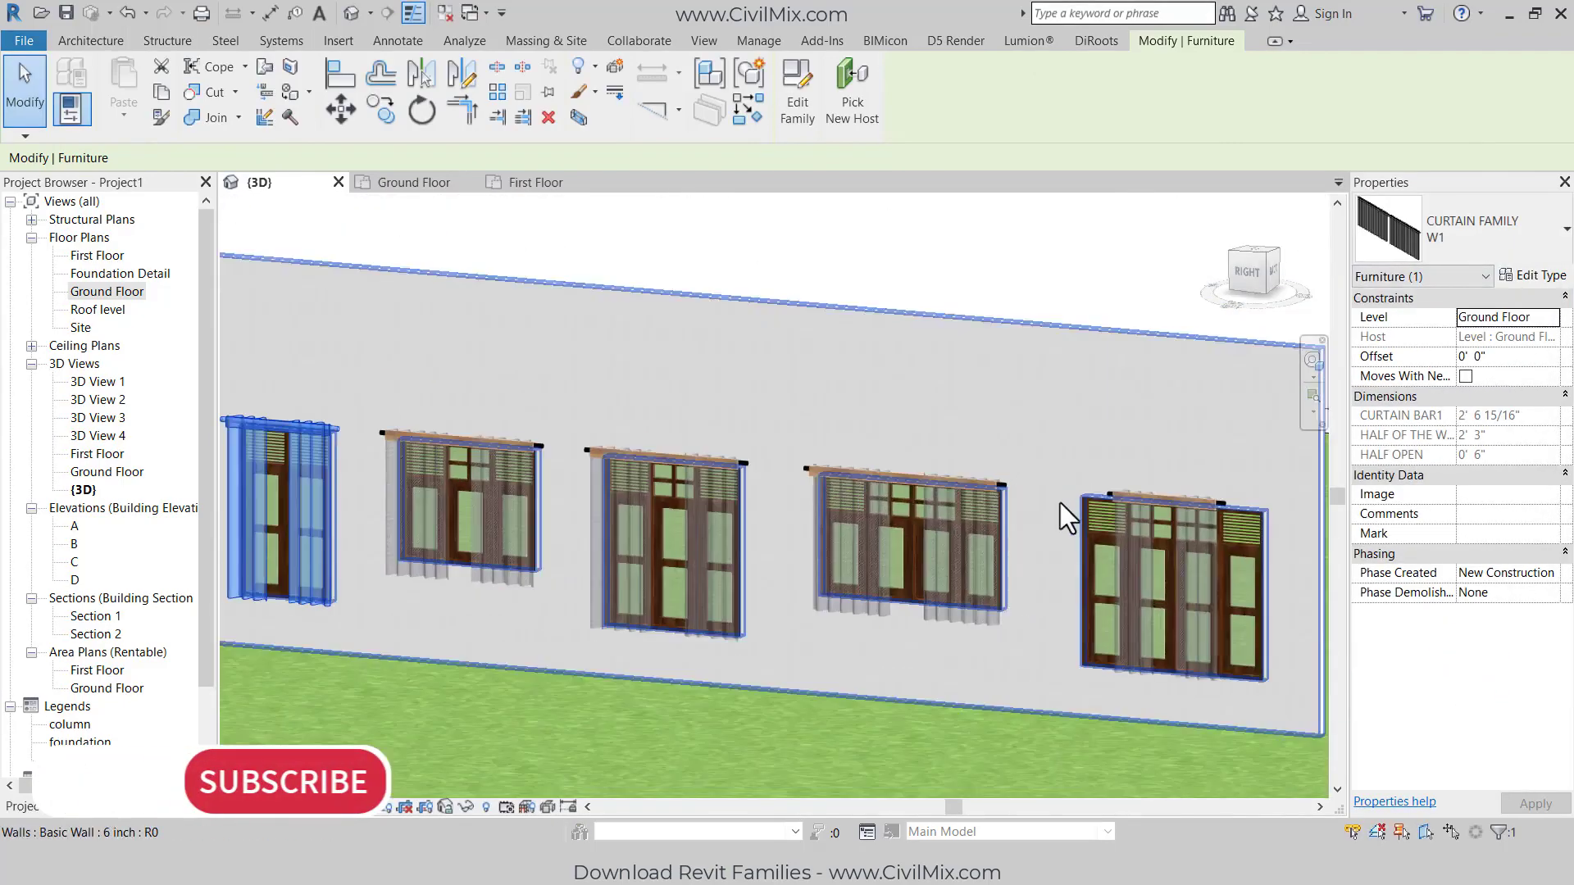
Step: Set the rightmost window's curtain type width to 8' 6"
left_click(1133, 504)
left_click(1537, 276)
left_click_drag(1321, 90, 695, 187)
left_click(621, 490)
type("8.5")
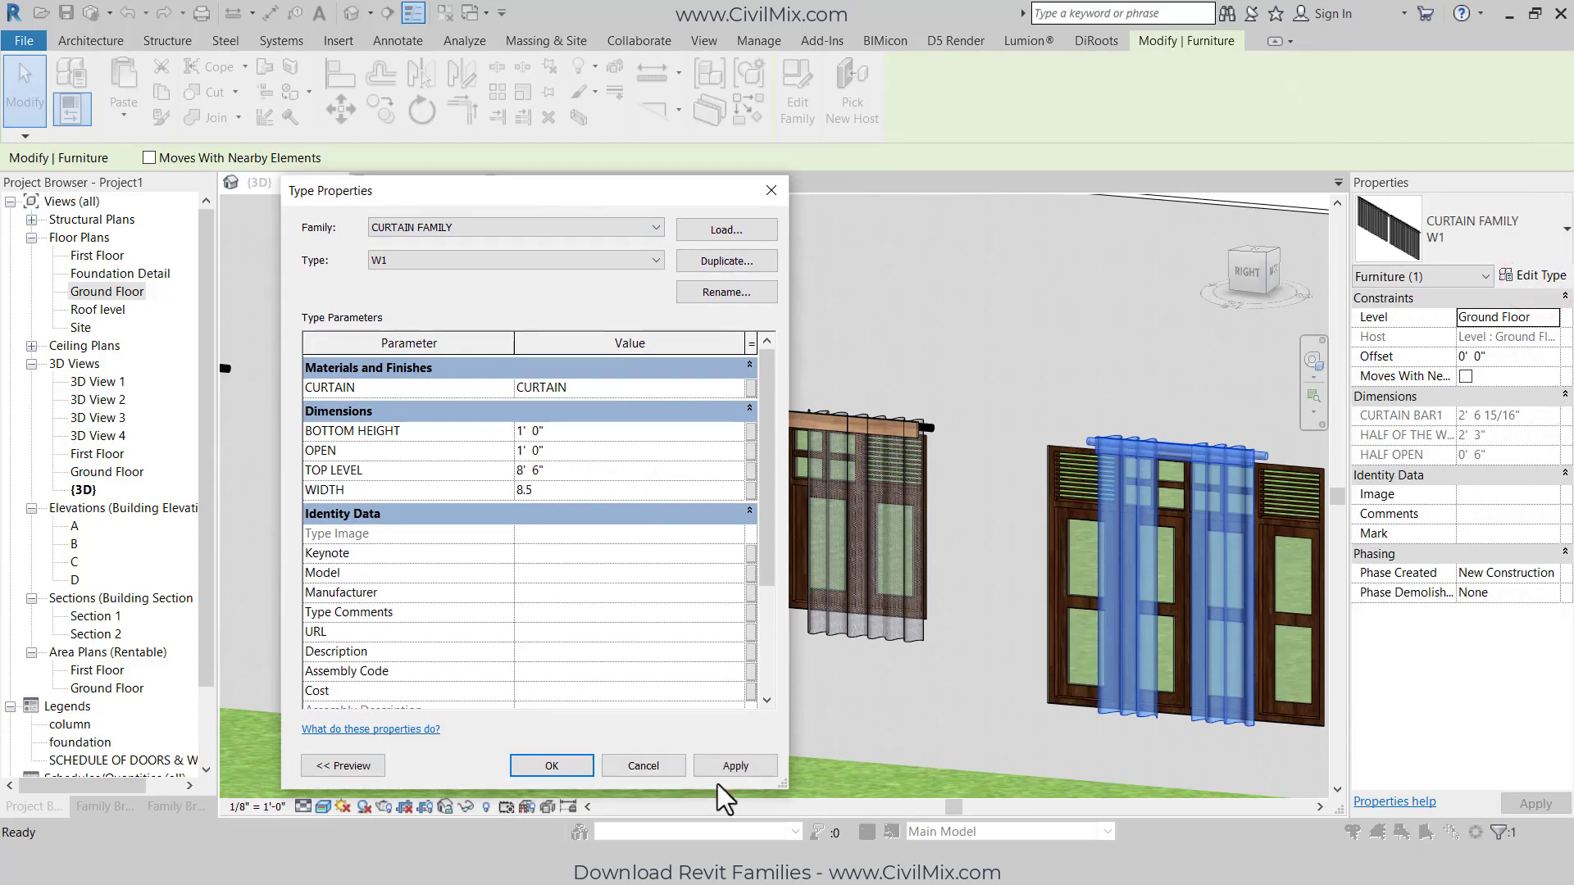
left_click(731, 766)
Step: Duplicate the curtain type as W1 2, clearing the name-in-use warning
left_click(719, 260)
type("W1")
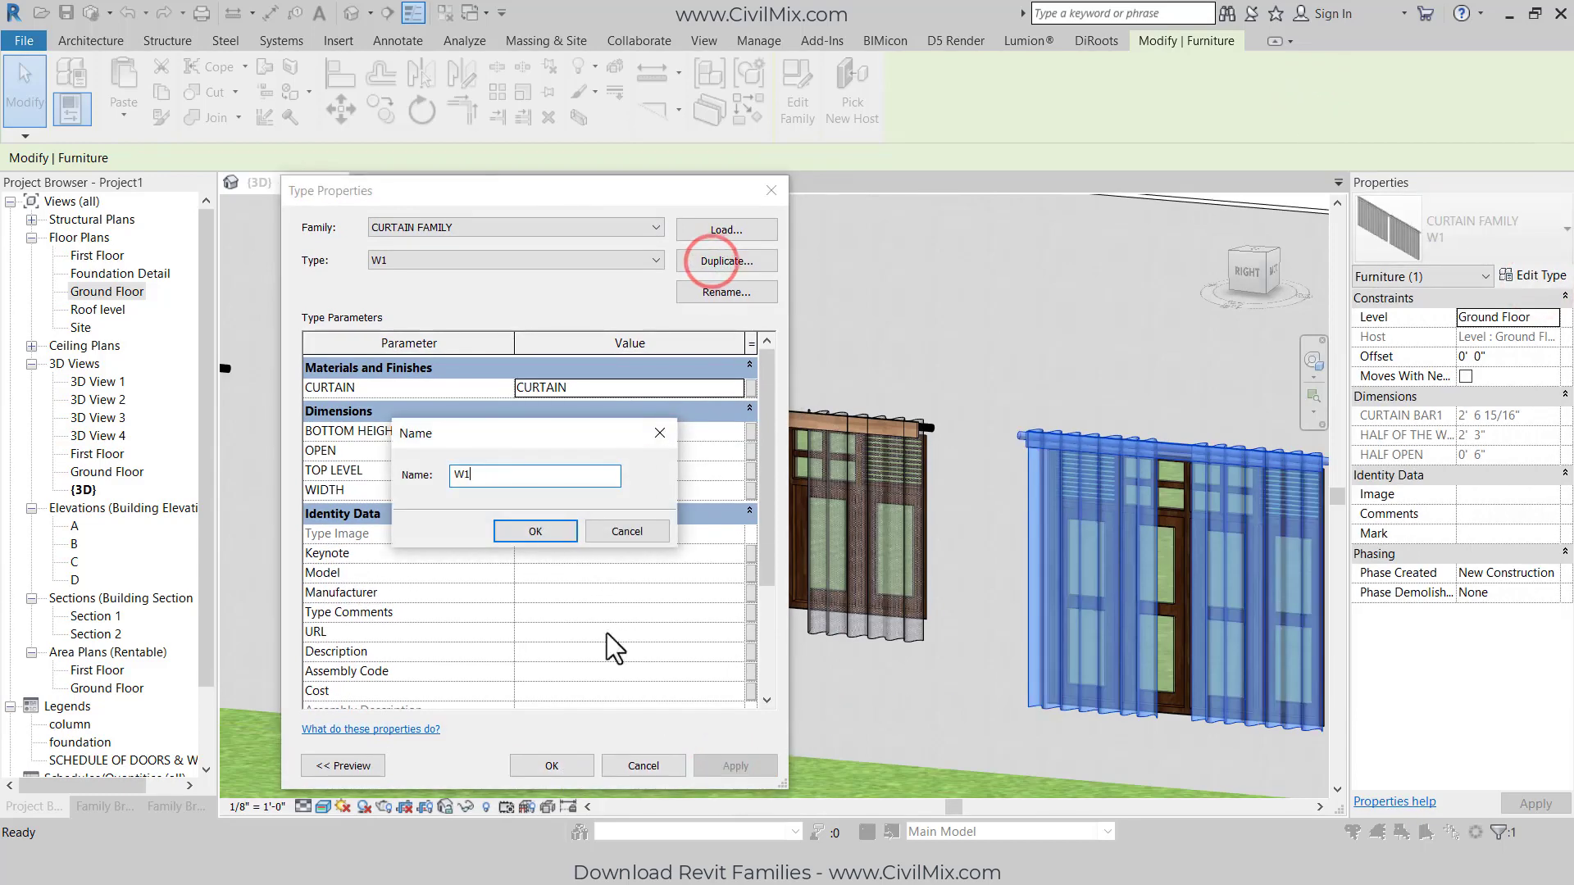
left_click(535, 531)
left_click(898, 436)
left_click(534, 531)
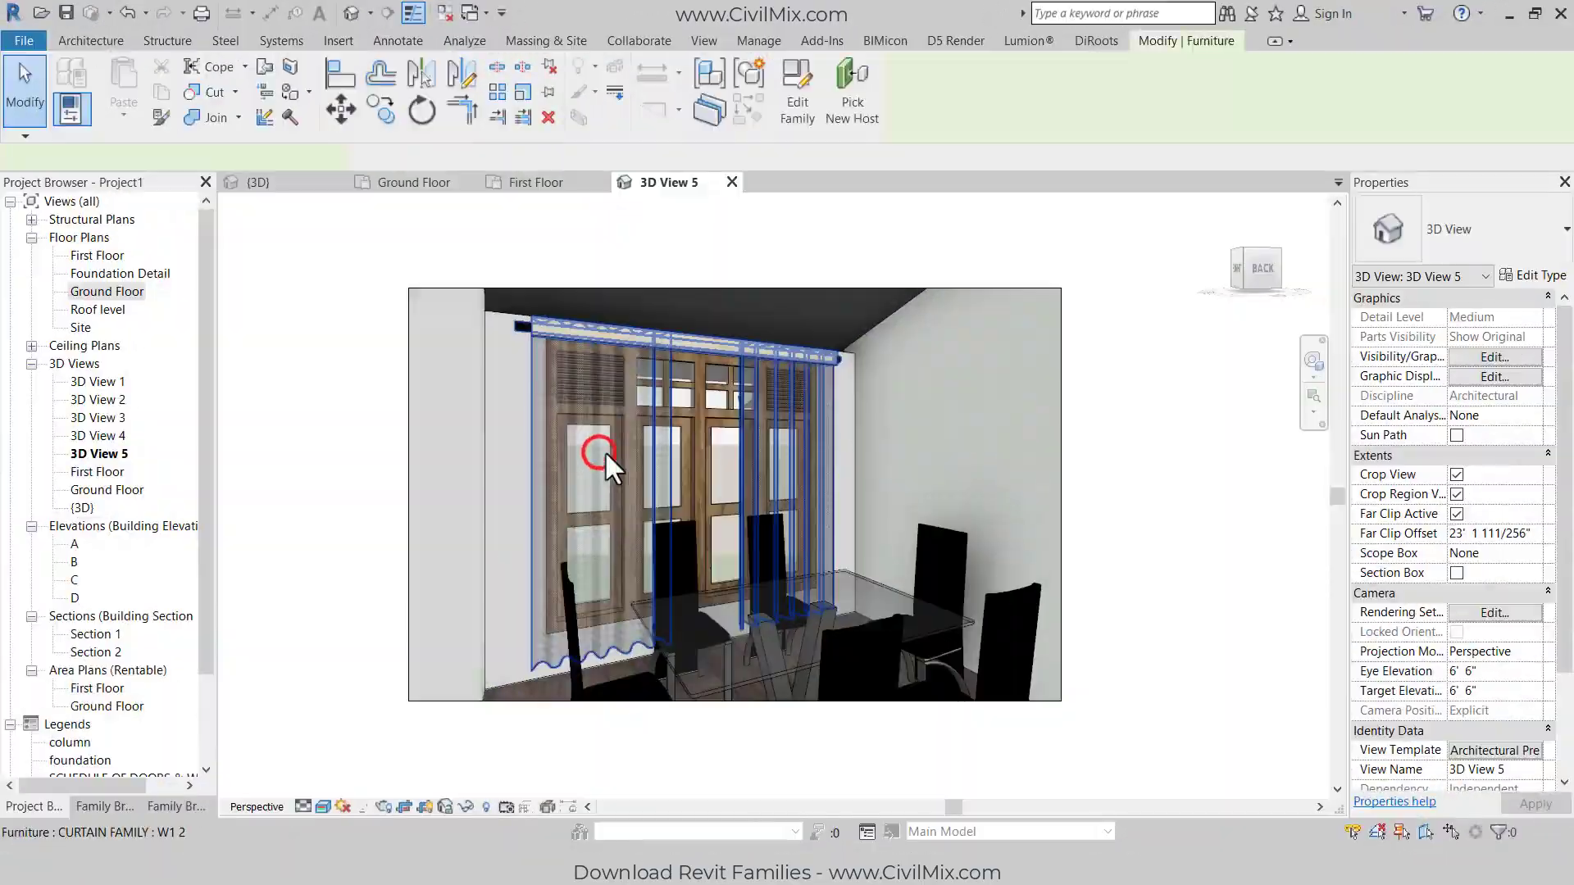
Step: Select the dining-room curtain and open its type's CURTAIN material in the Material Browser
left_click(605, 451)
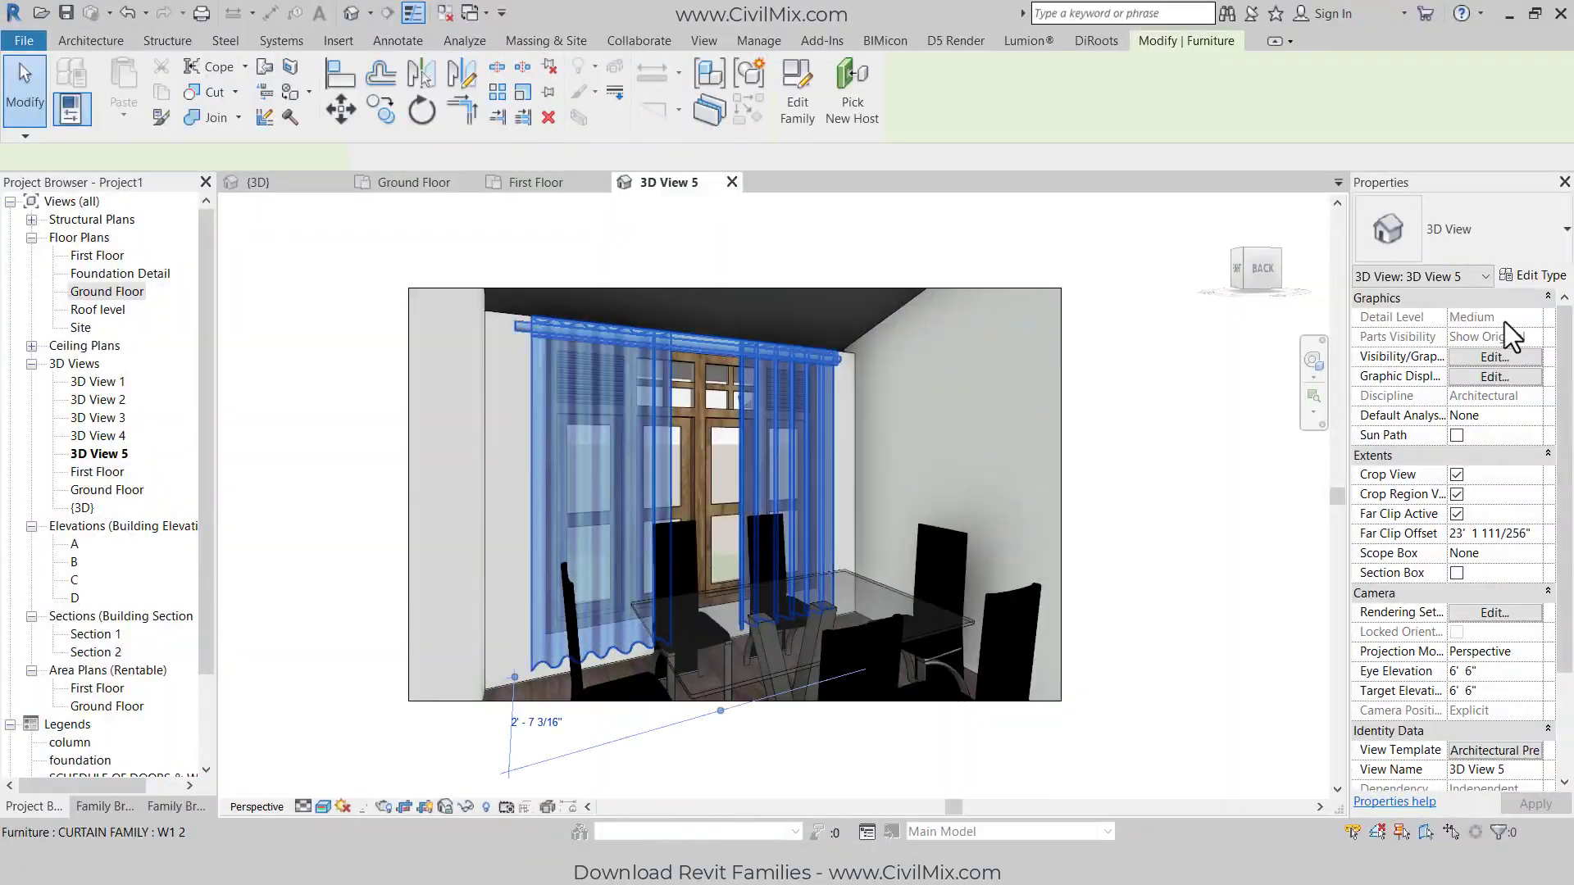
left_click(1522, 283)
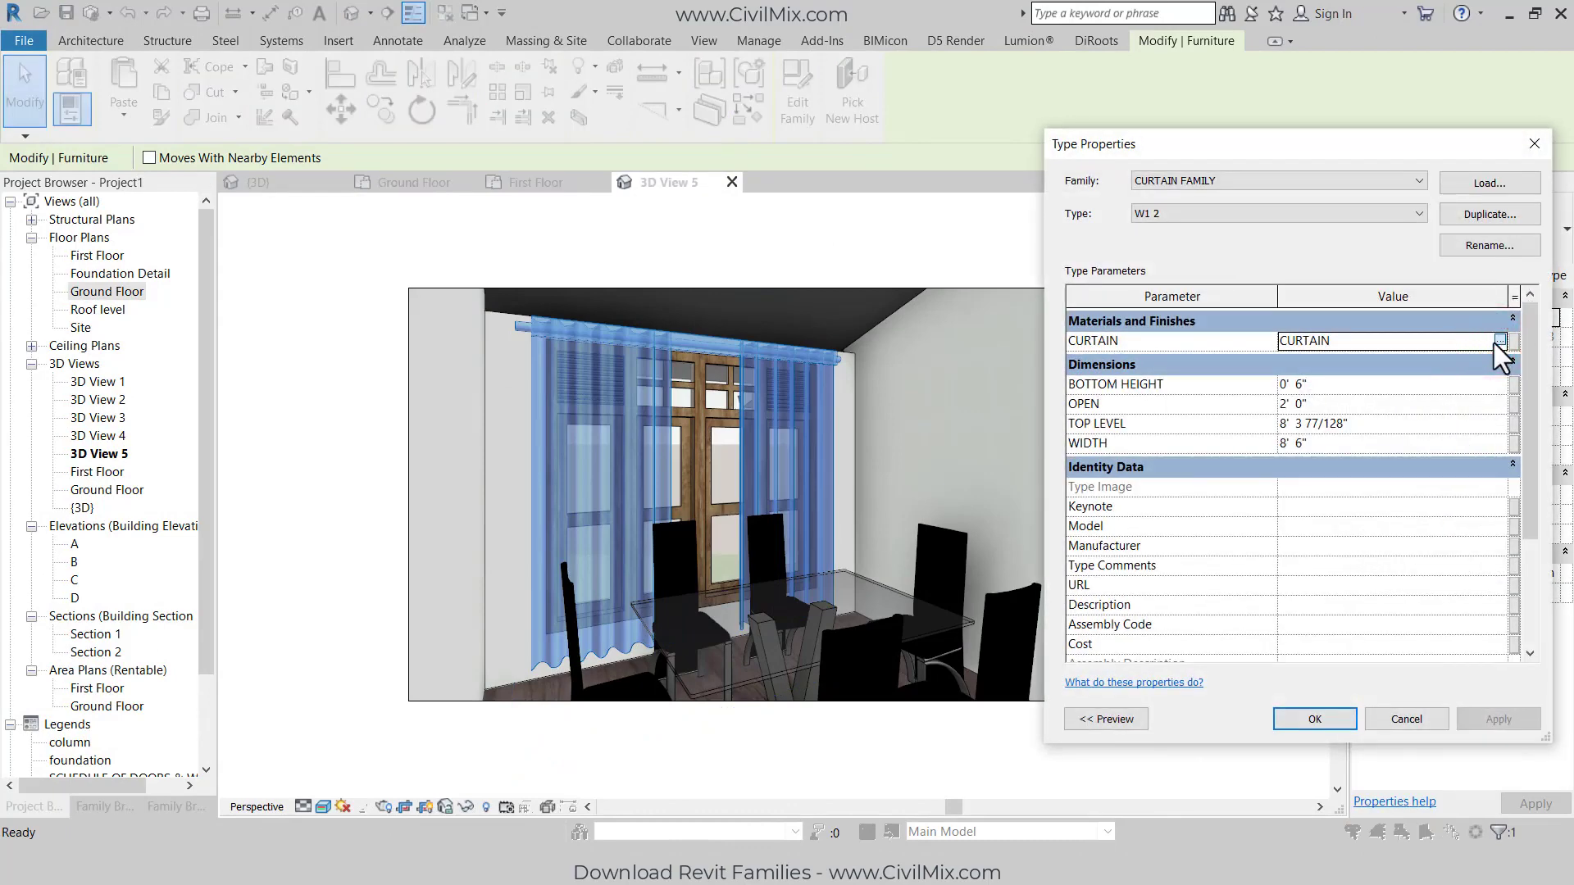
left_click(1494, 343)
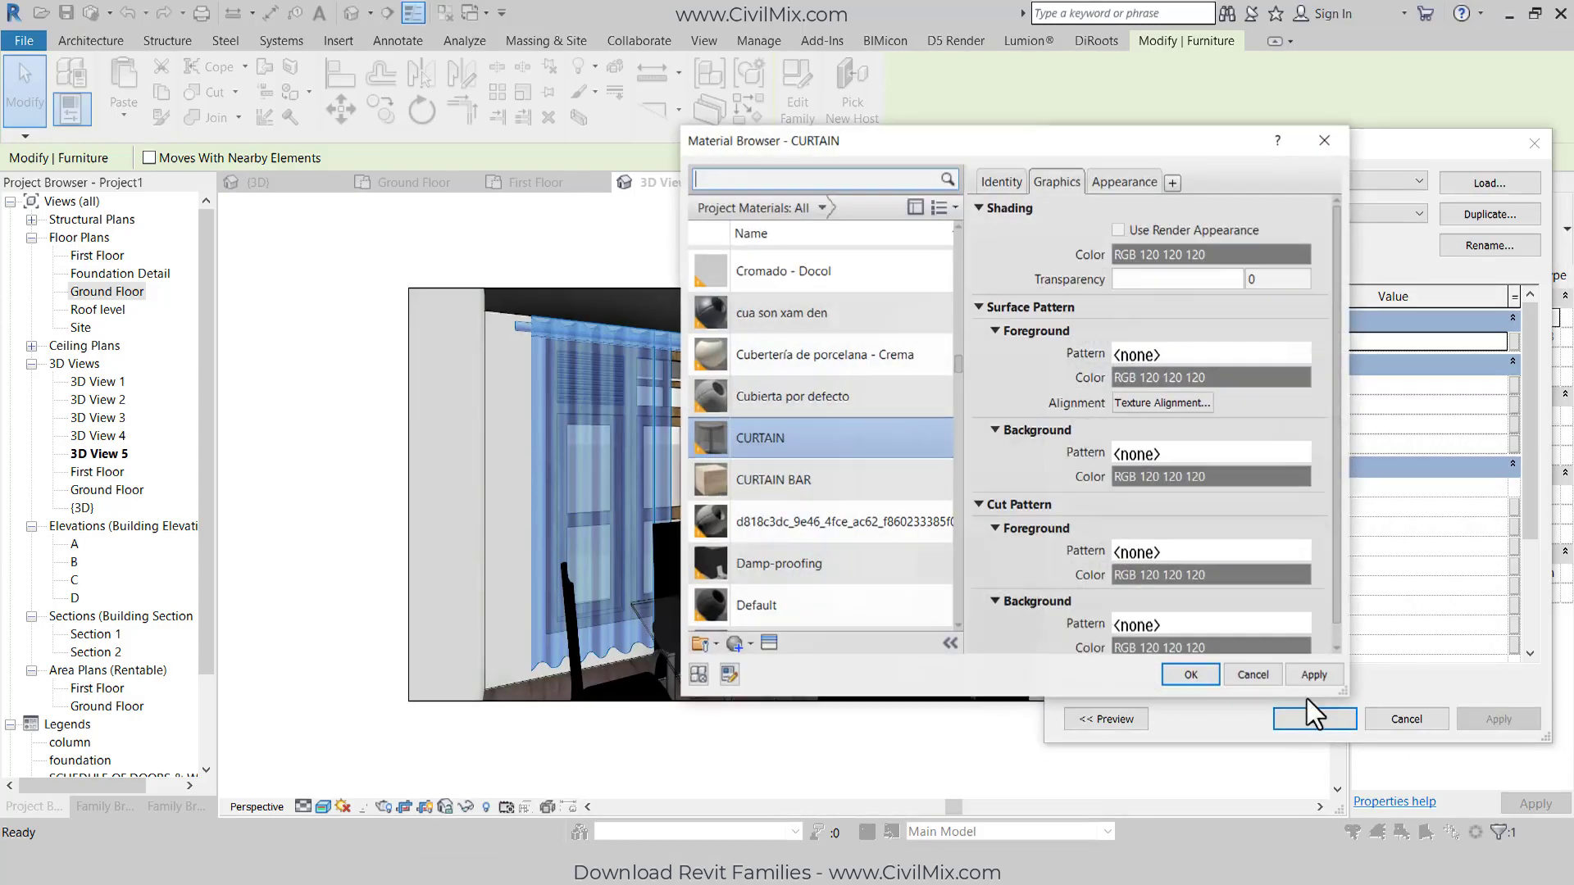
Step: Search the Asset Browser for FABRIC appearance assets
scroll(795, 601, "down", 1)
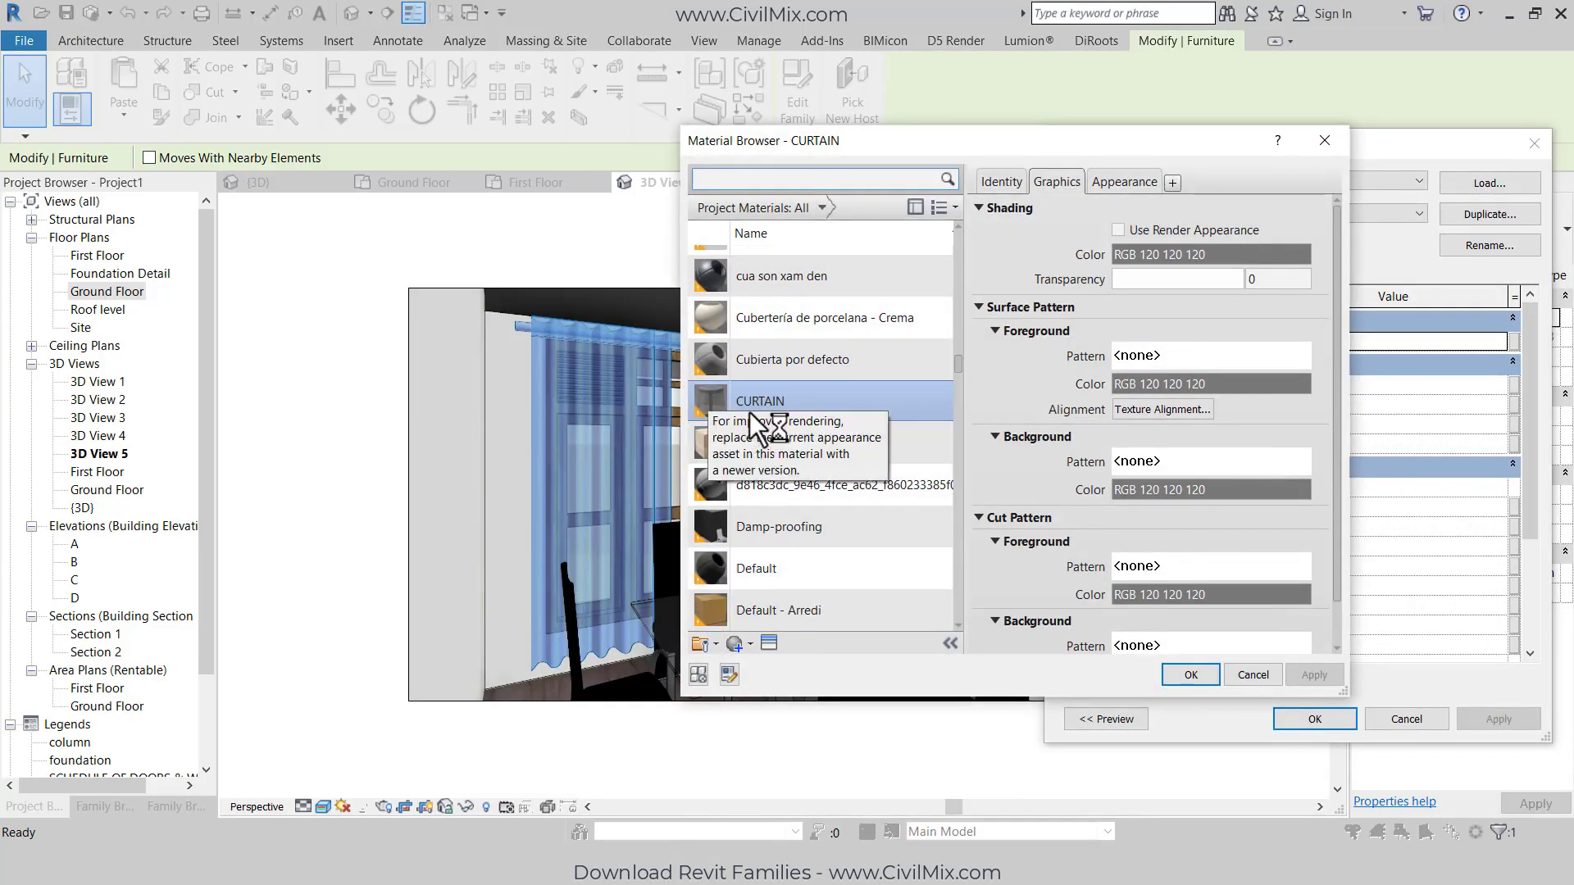
left_click(768, 644)
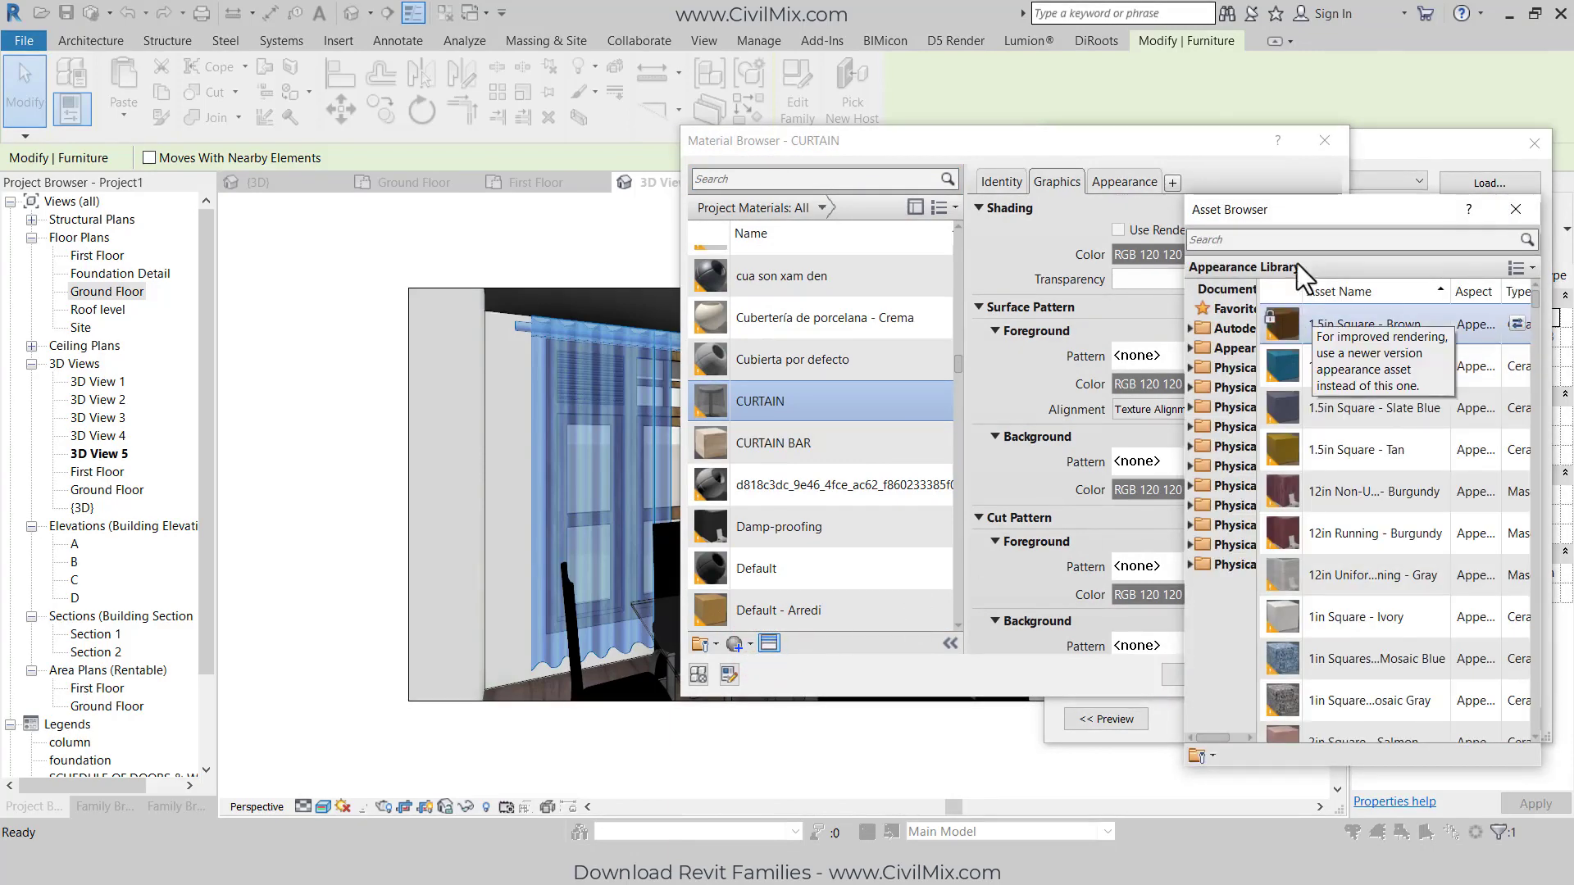
left_click(1301, 240)
type("FABR")
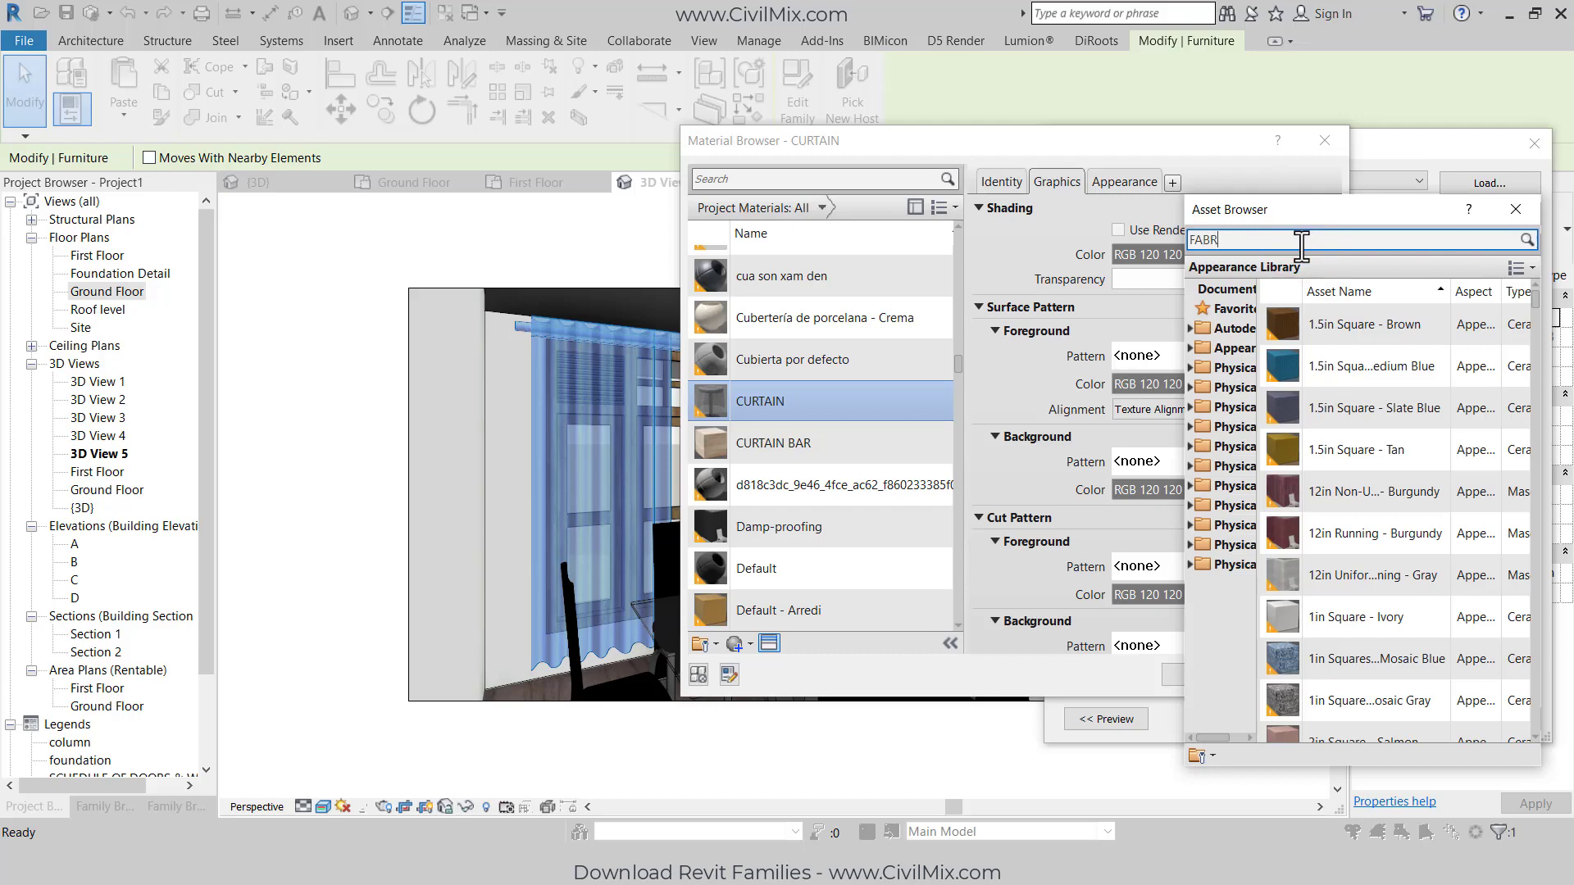
type("IC")
key("Return")
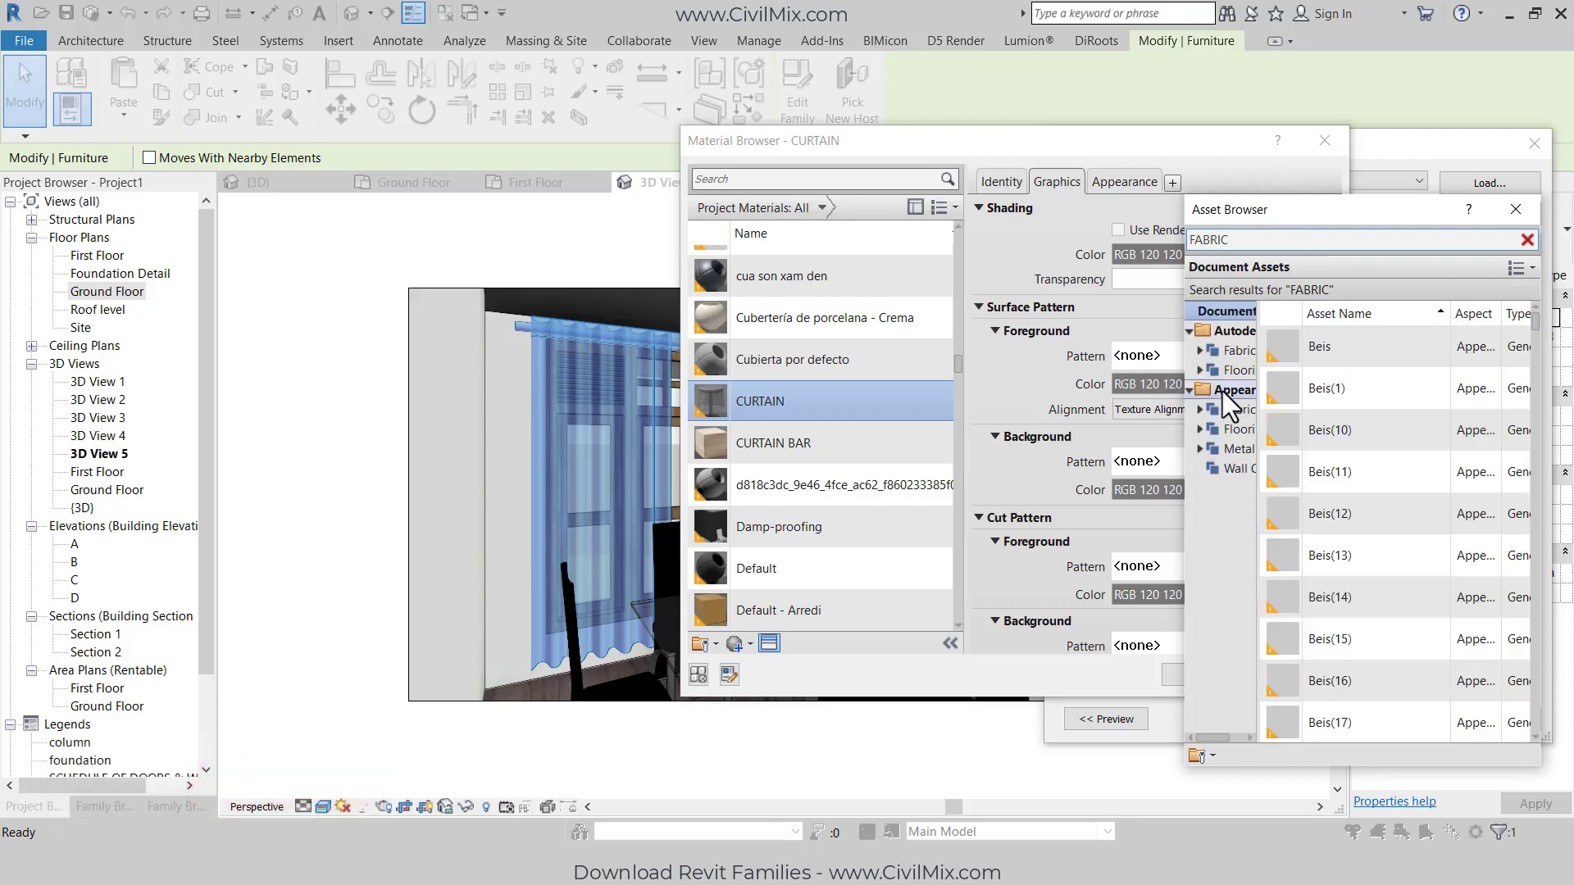
Step: Replace the CURTAIN appearance with Stripes - Blue-White from the Appearance Library's Fabric category
left_click(1228, 354)
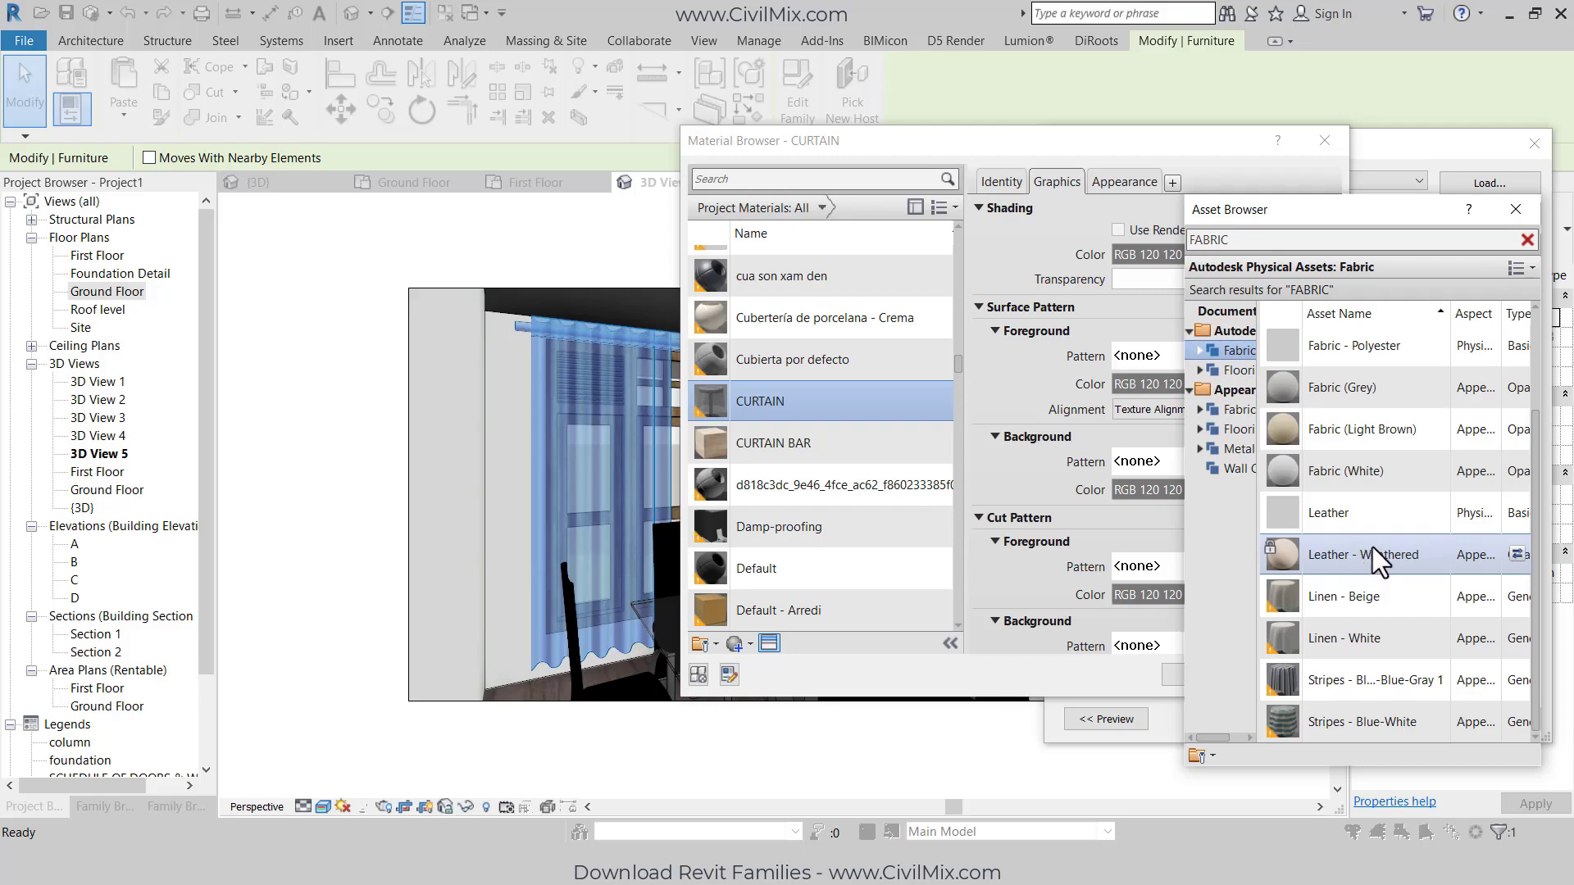
scroll(1380, 539, "up", 1)
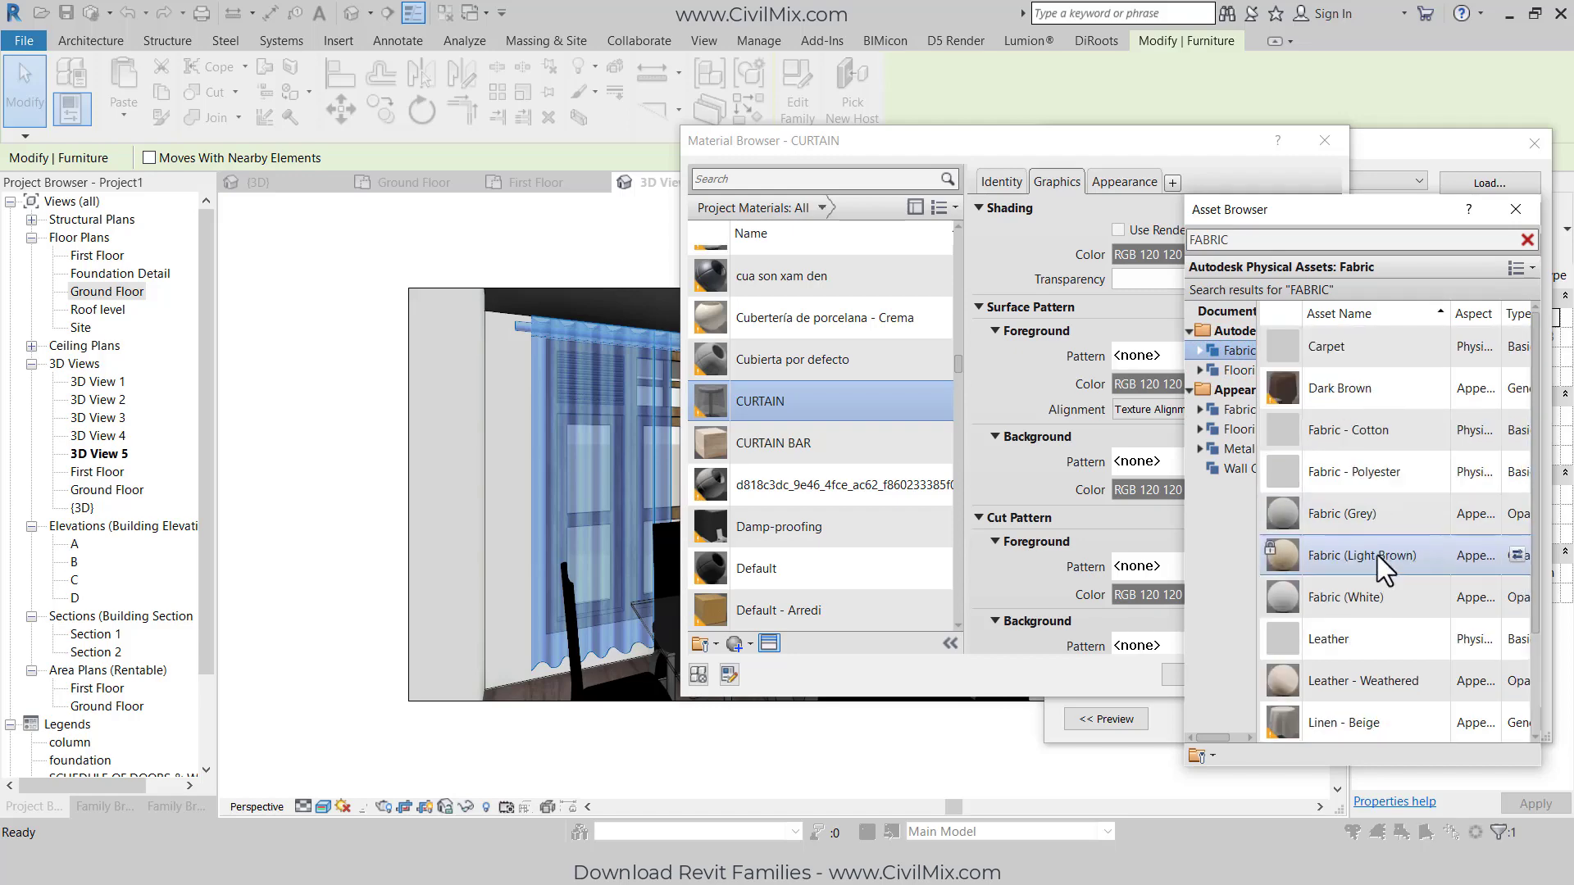
scroll(1346, 510, "down", 1)
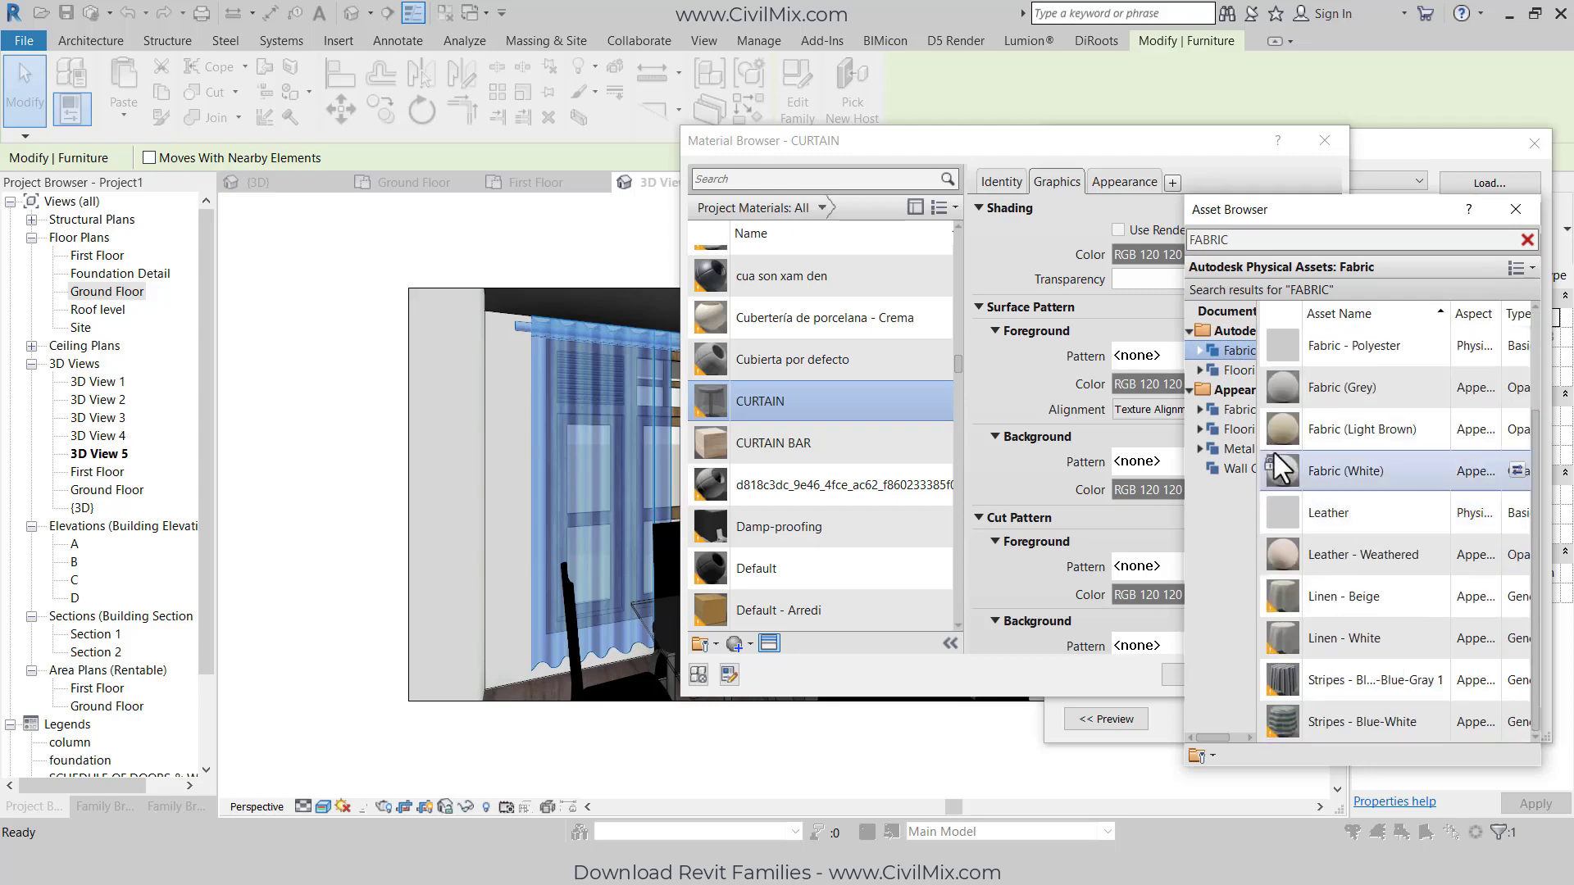
left_click(1228, 416)
scroll(1373, 600, "down", 6)
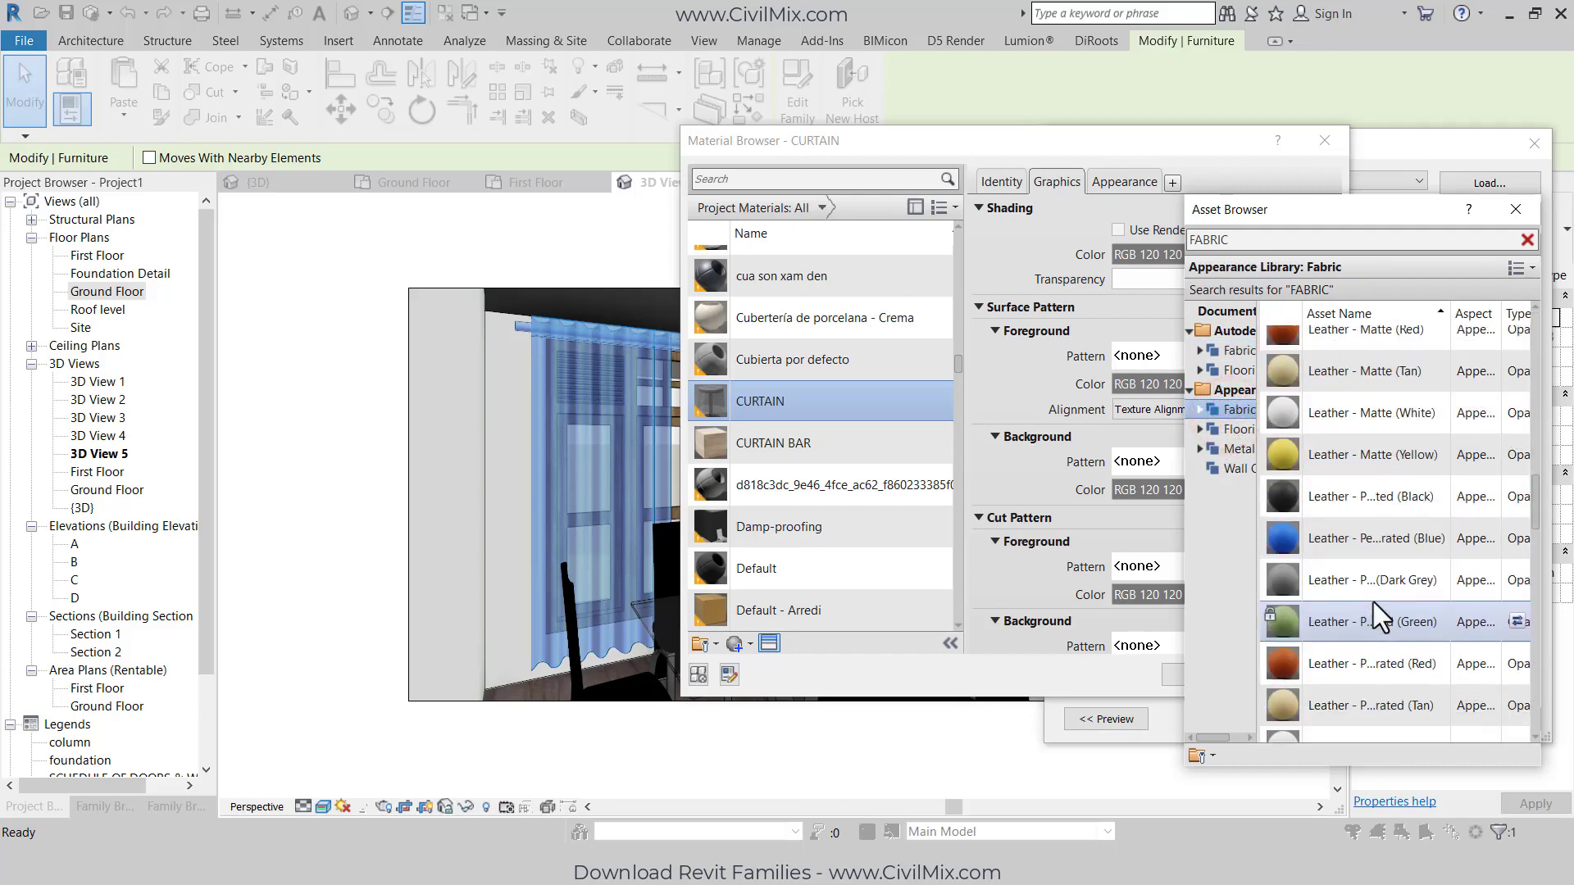
scroll(1374, 602, "down", 5)
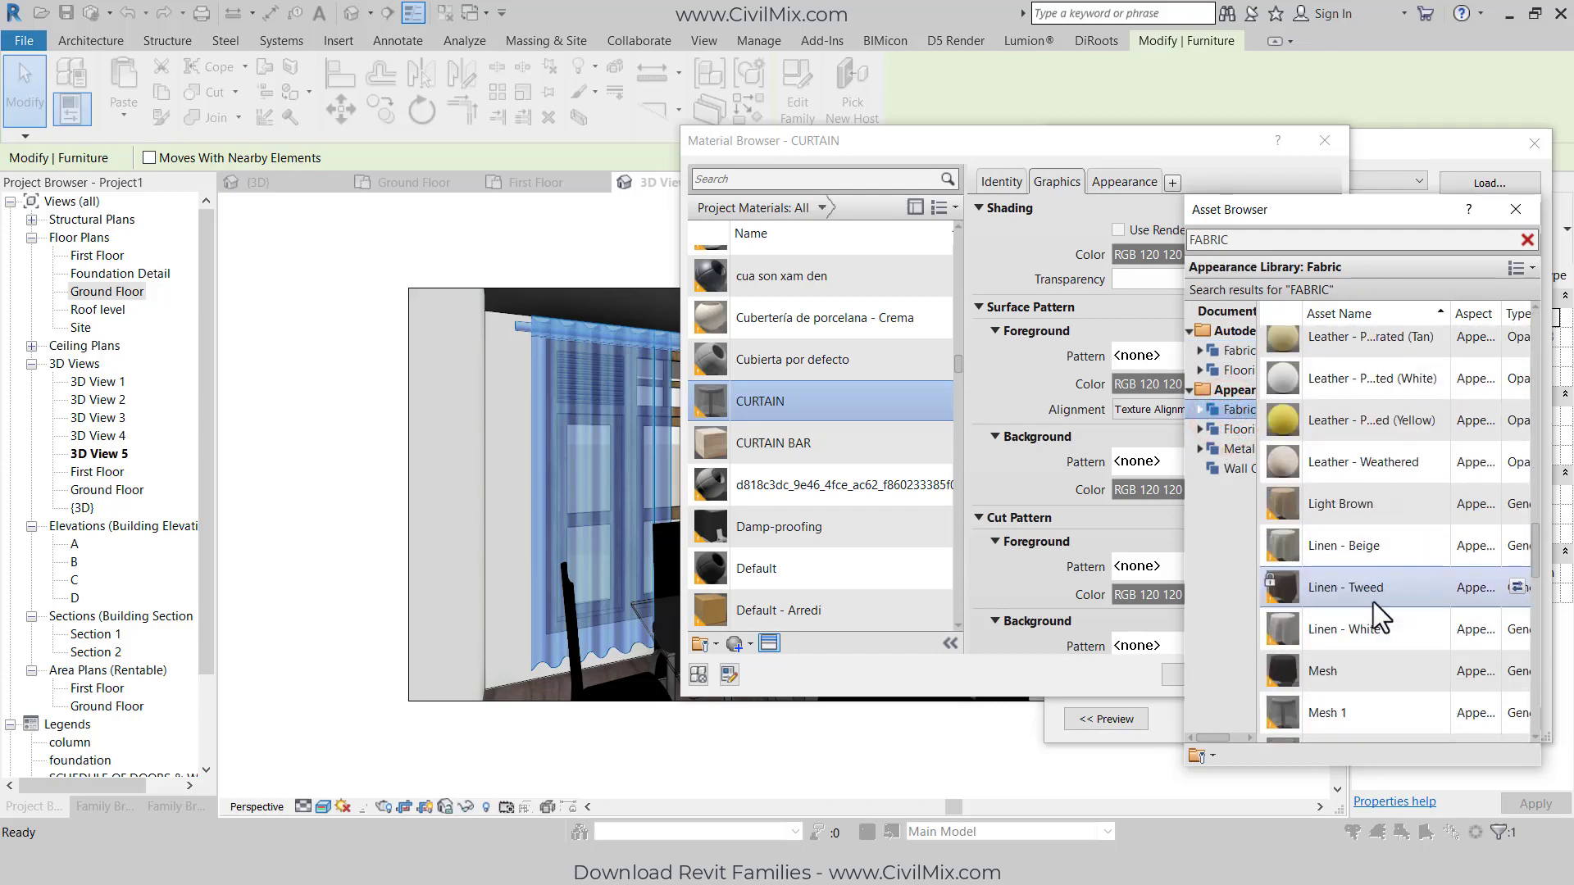
scroll(1374, 601, "down", 5)
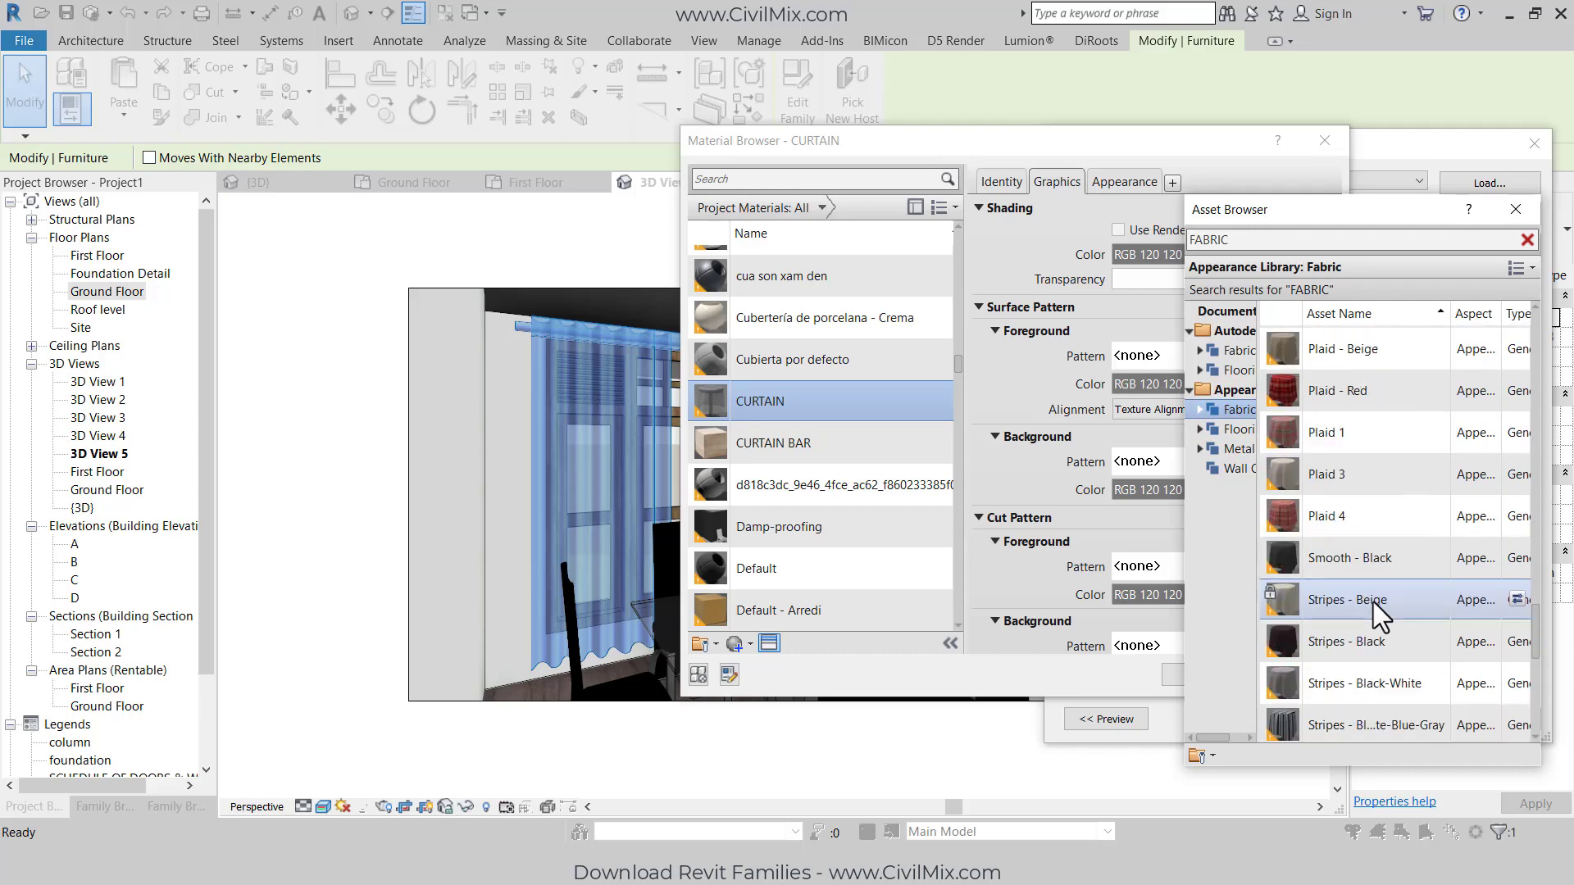
scroll(1374, 602, "down", 3)
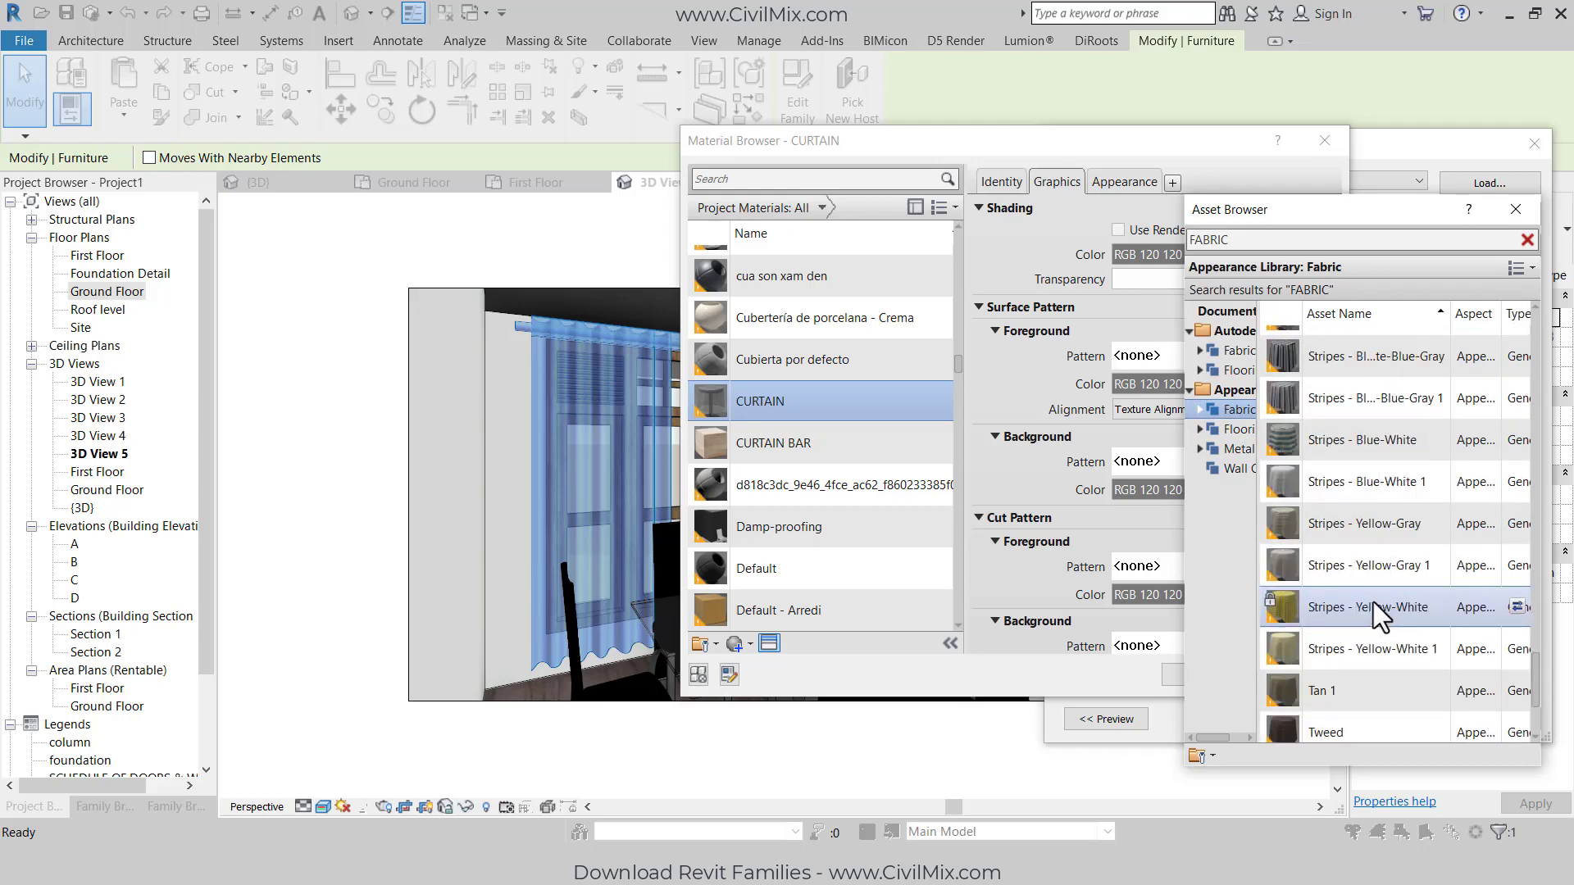
left_click(1382, 444)
left_click(1514, 440)
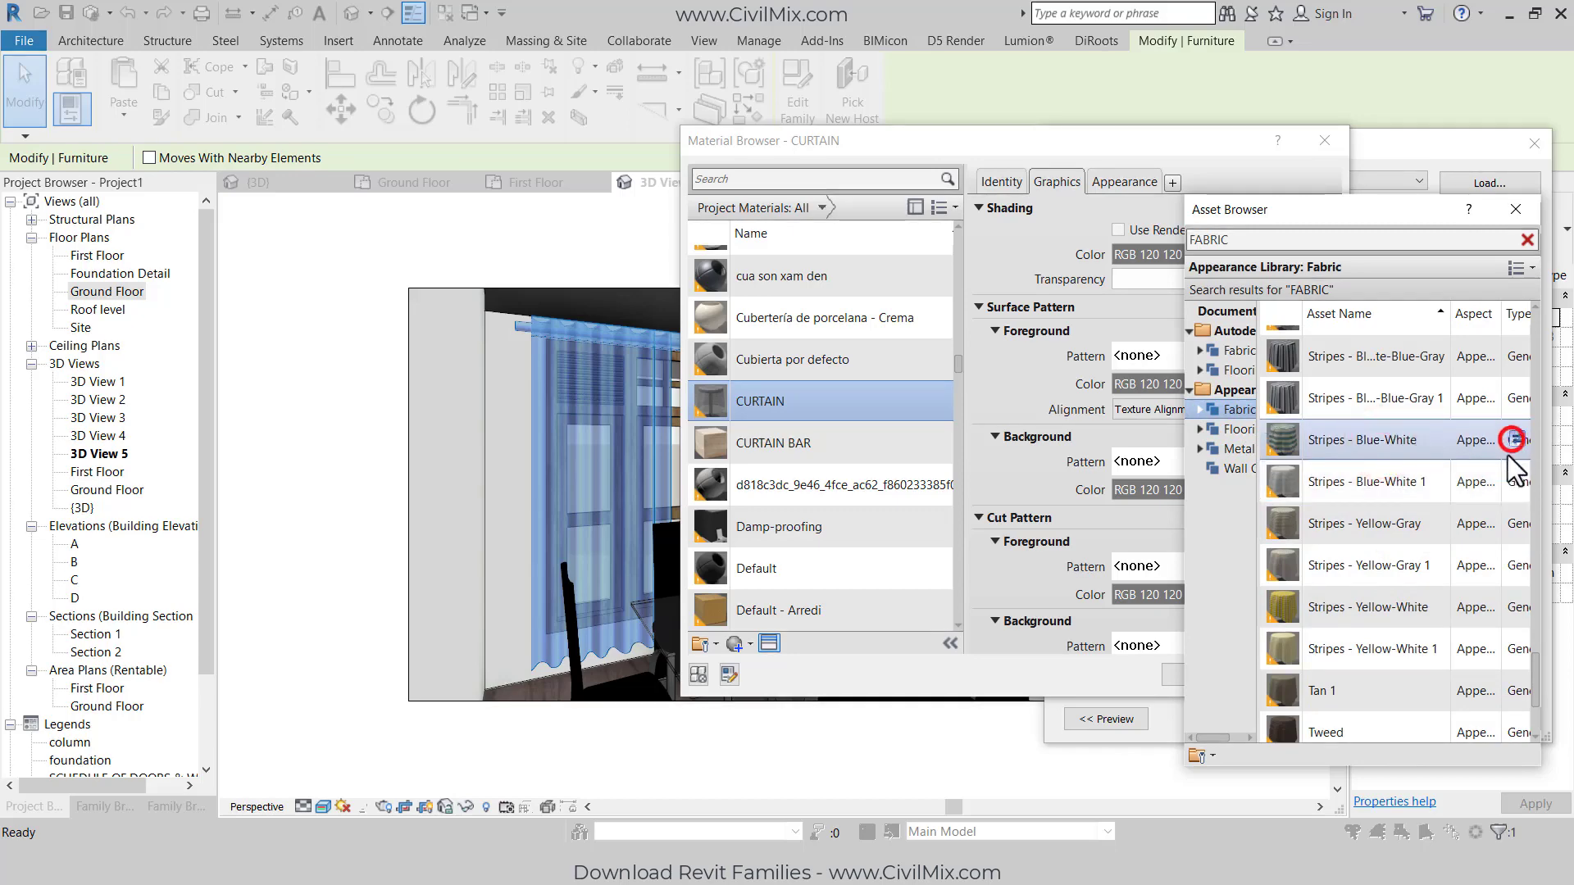
left_click(1523, 208)
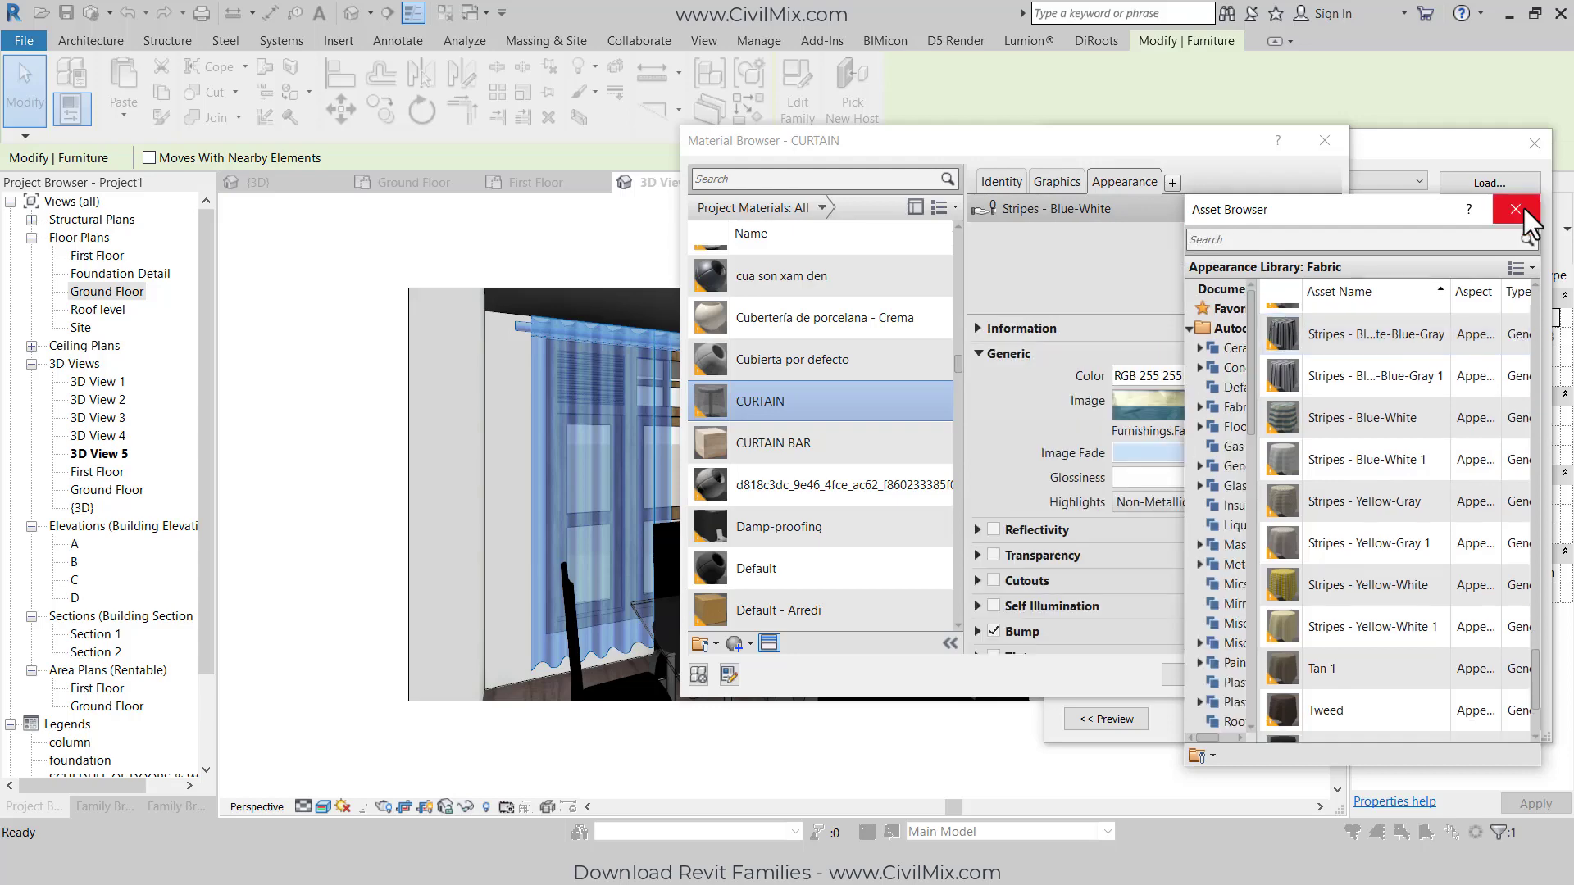
Step: Commit the Stripes - Blue-White fabric to the curtain material and type, then deselect to view the dining-room curtains
left_click(1311, 676)
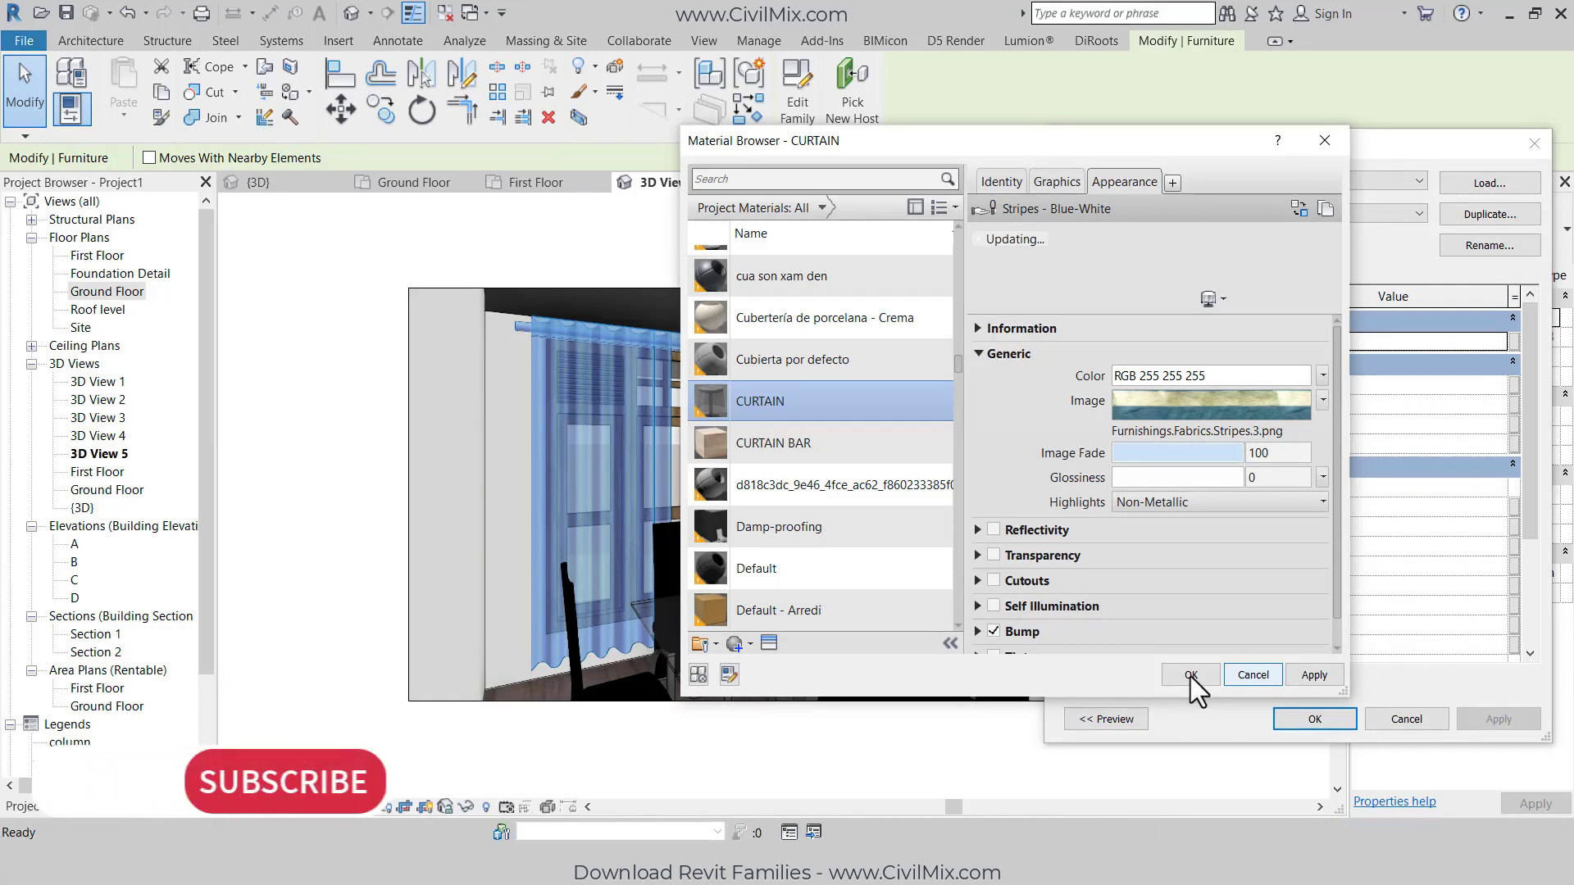
left_click(1190, 676)
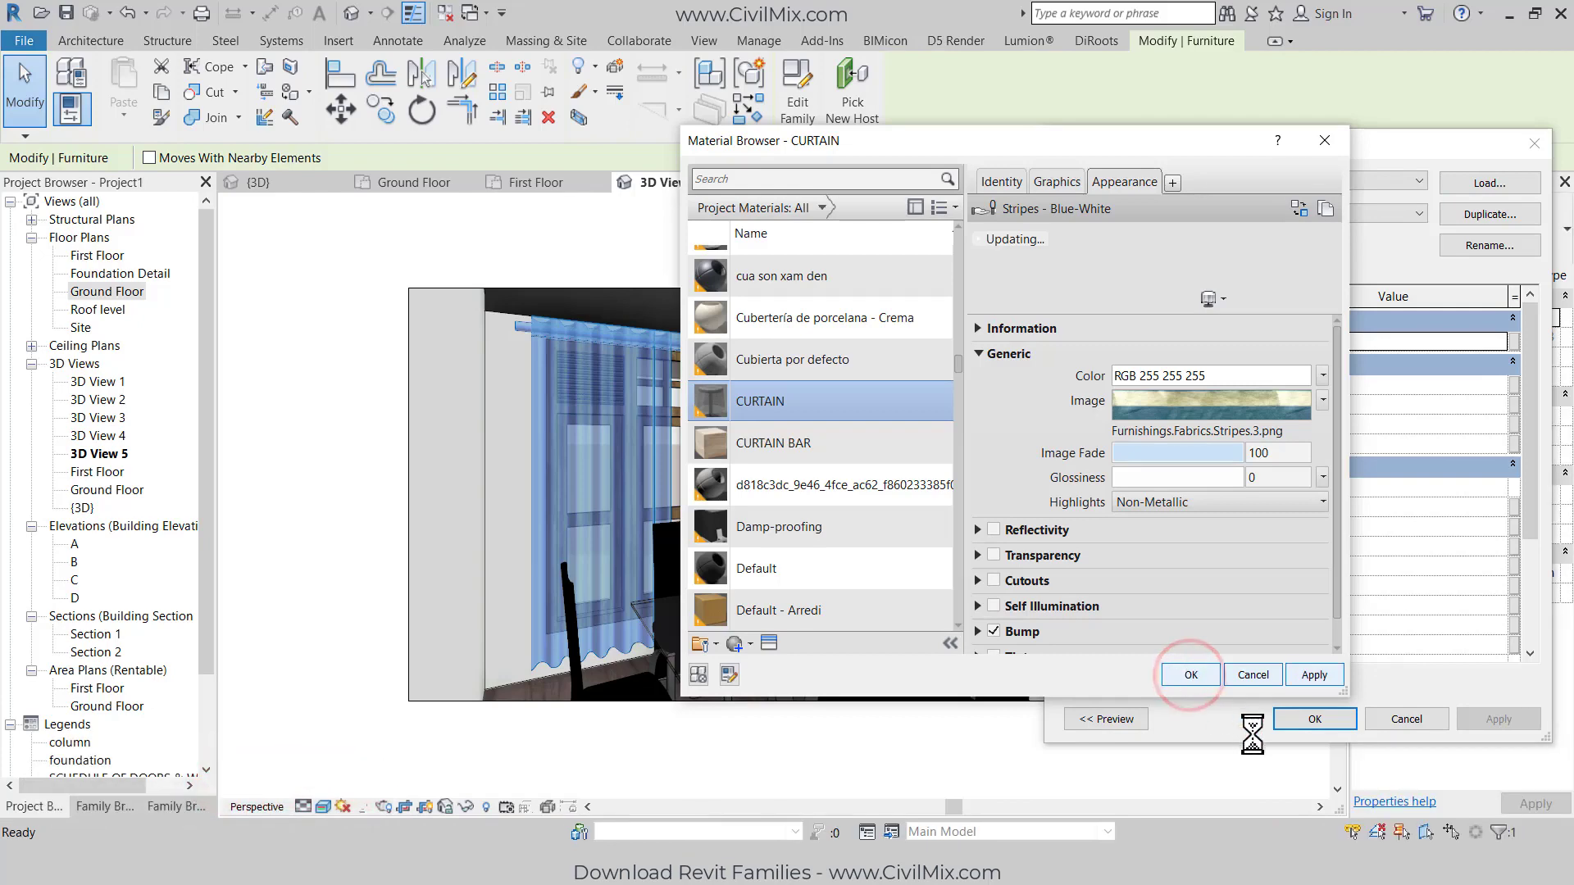
left_click(1510, 720)
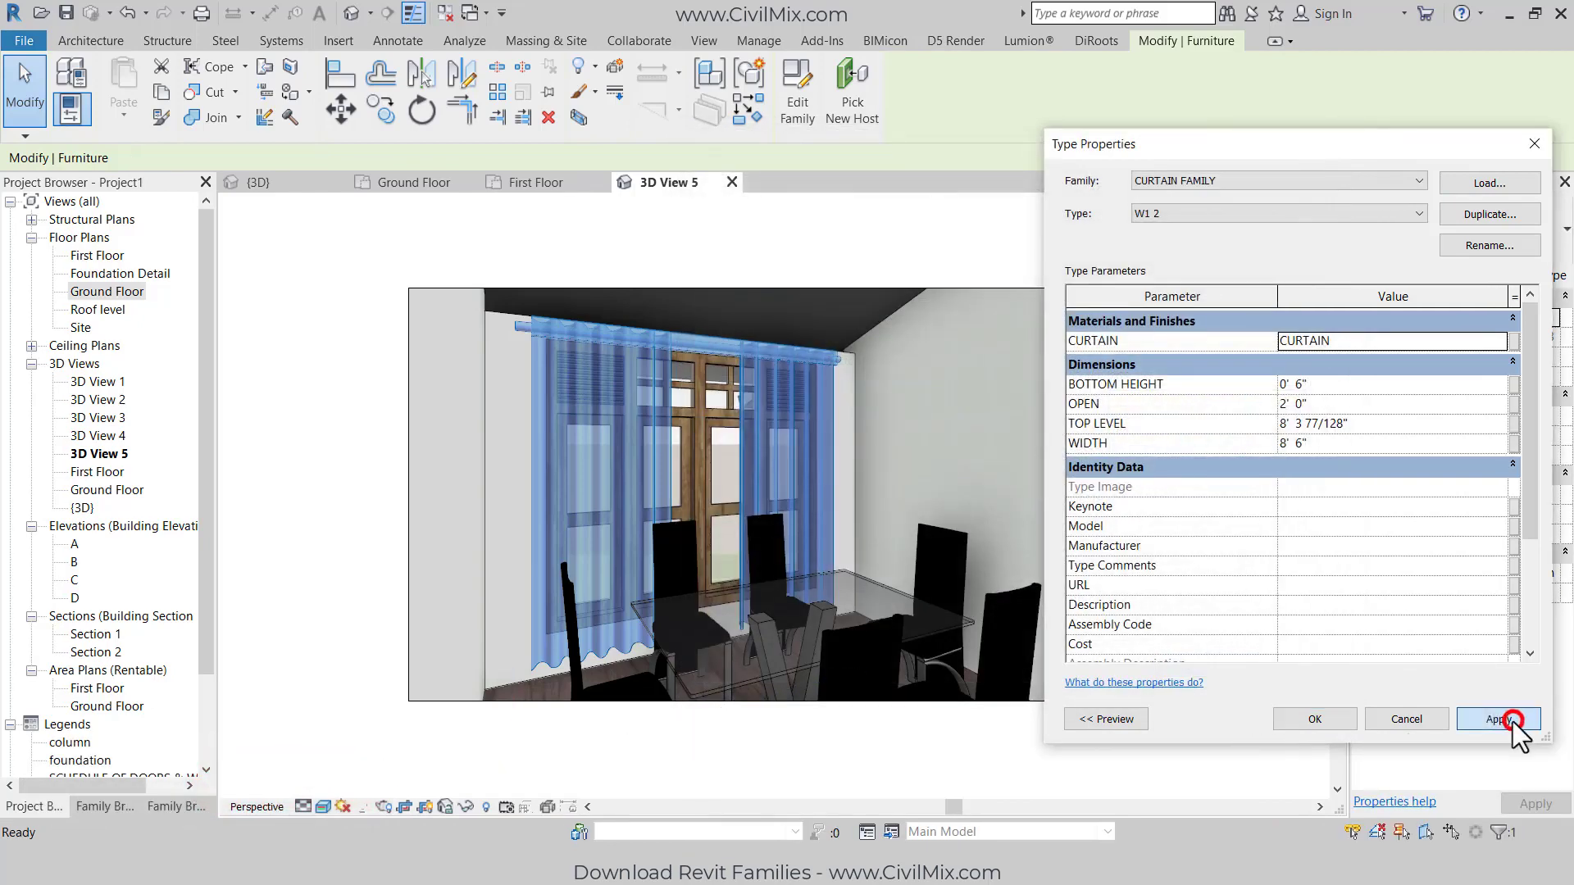
left_click(1315, 719)
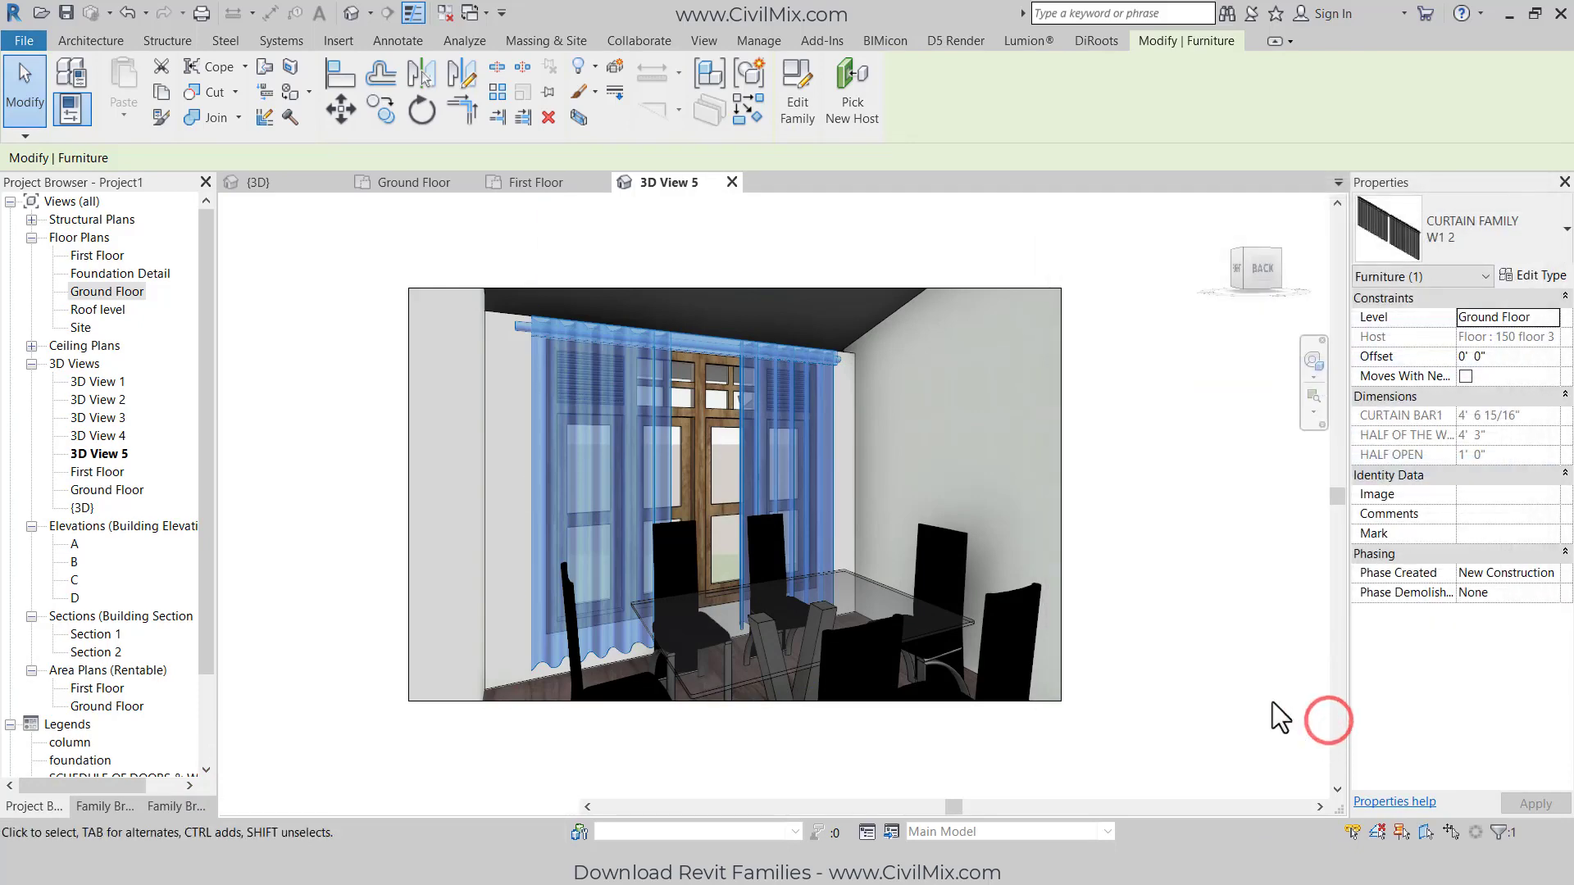
left_click(309, 454)
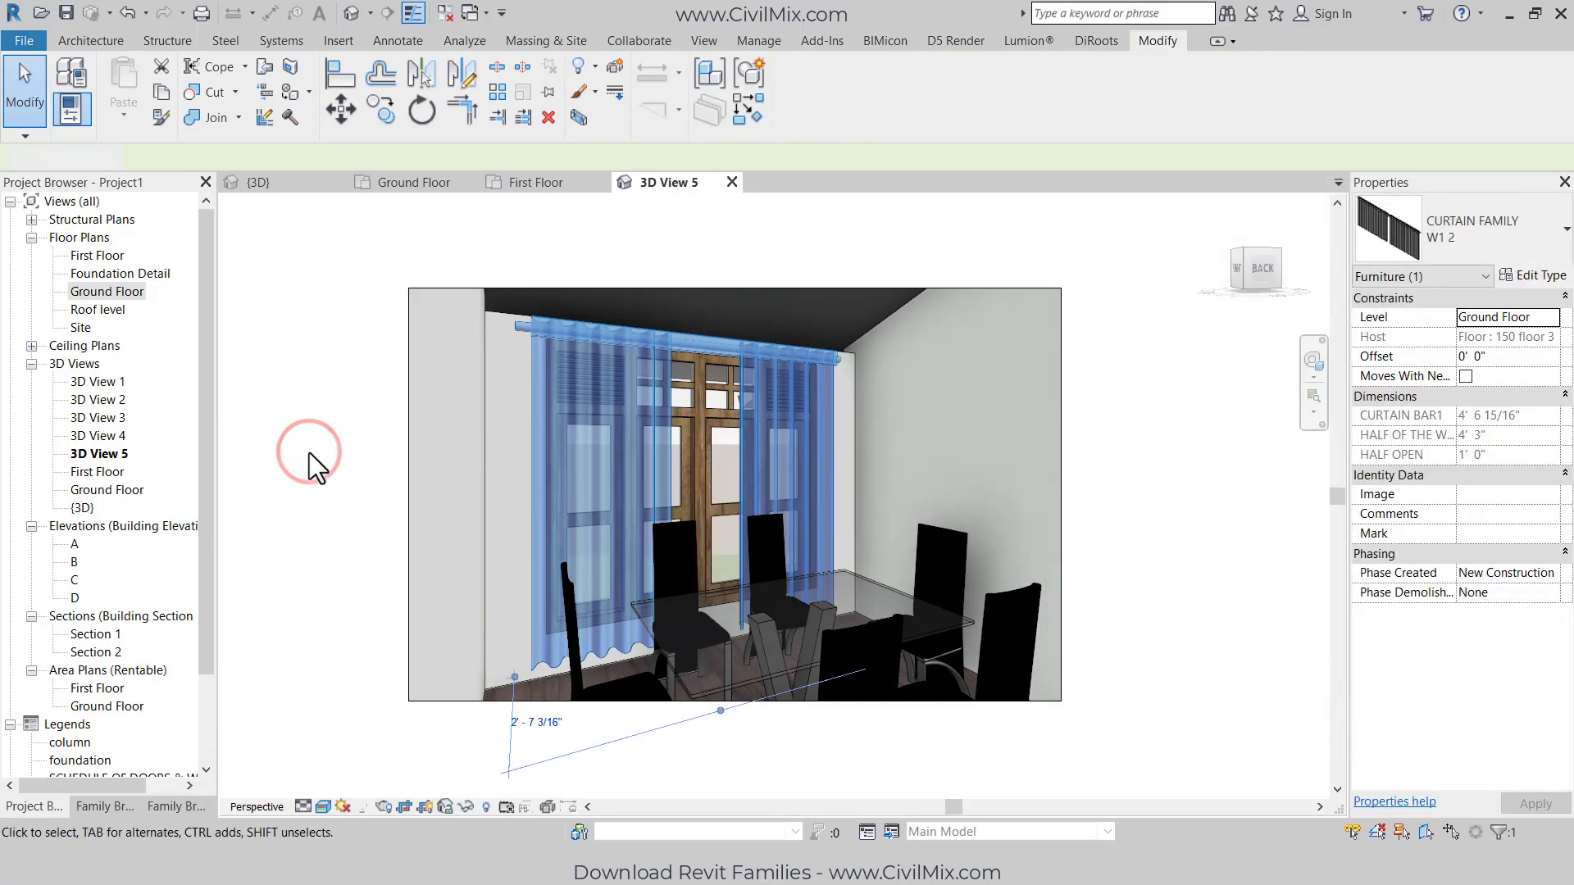